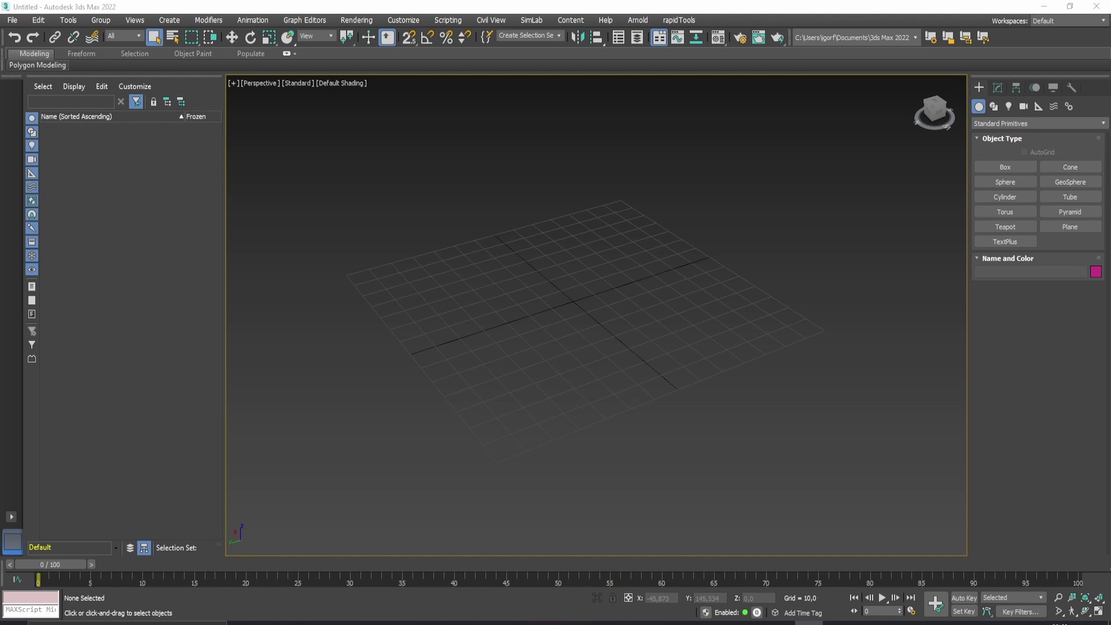
Orbit the Perspective view to inspect the empty ground grid.
{"action": "middle_click_drag", "start_coordinate": [581, 328], "coordinate": [577, 319], "text": "alt"}
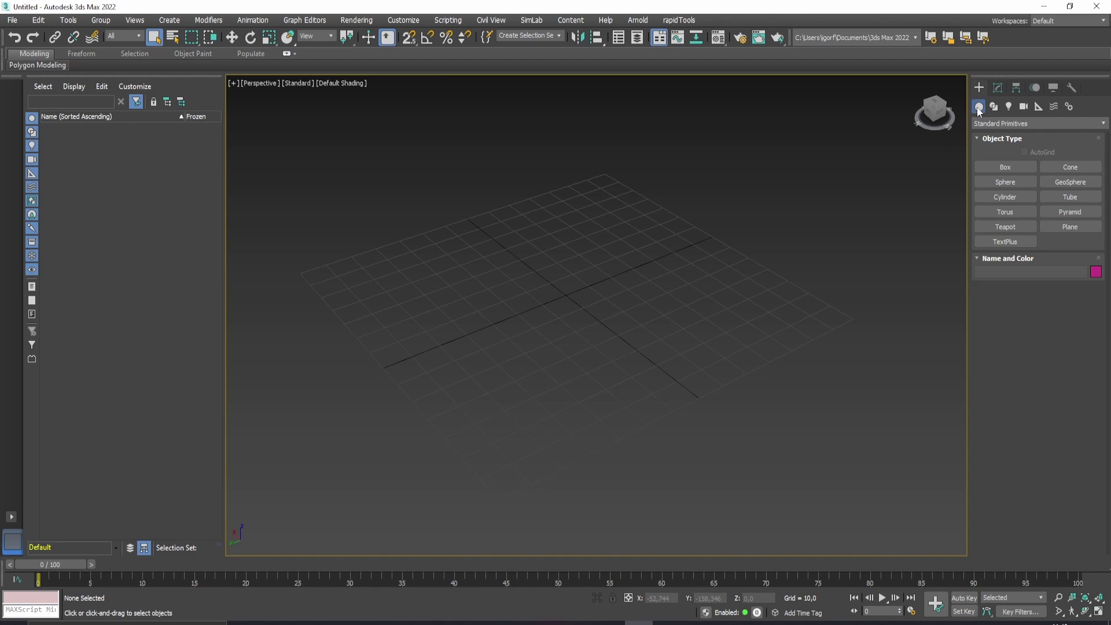
Draw Box001 about 49.9 × 42.1 × 57.7 on the grid, shown with edged faces.
{"action": "left_click", "coordinate": [1008, 169]}
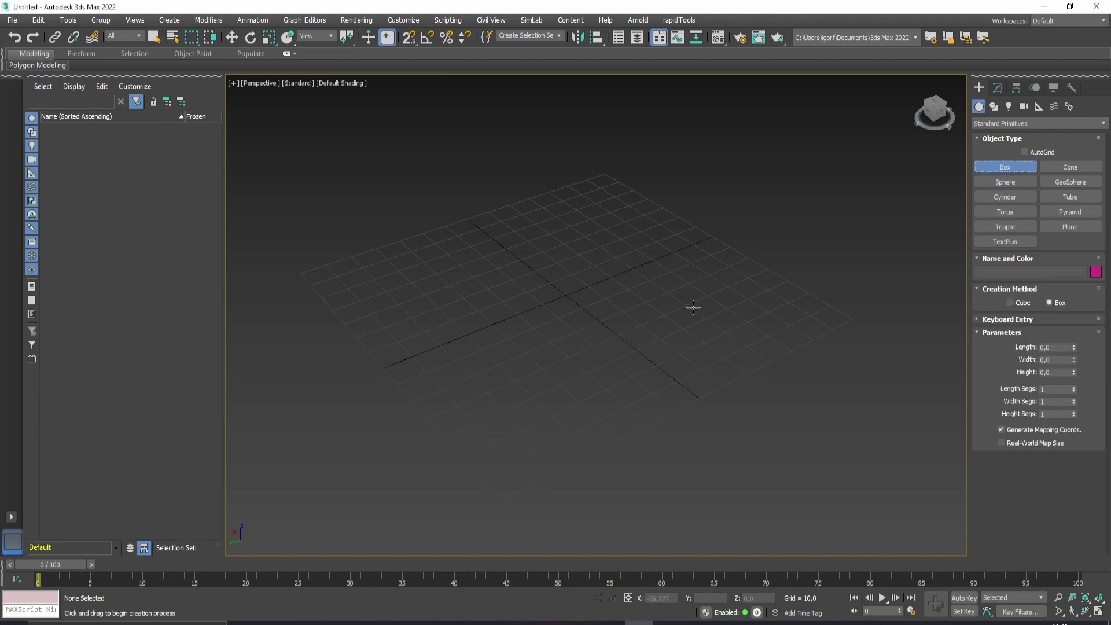
{"action": "left_click_drag", "start_coordinate": [490, 295], "coordinate": [669, 298]}
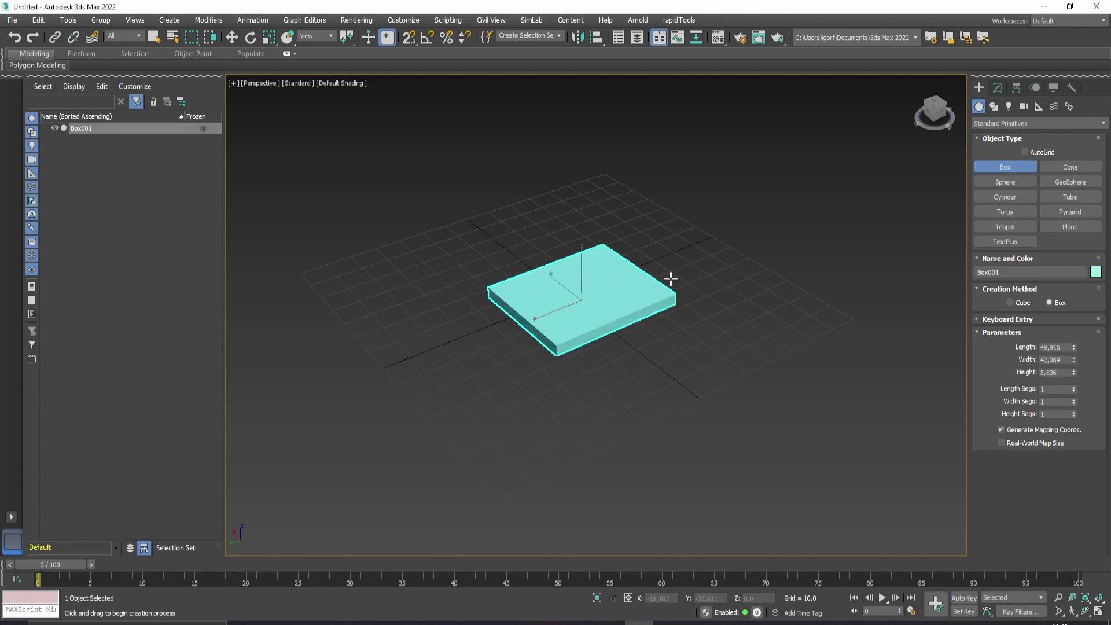
{"action": "middle_click_drag", "start_coordinate": [666, 134], "coordinate": [665, 289]}
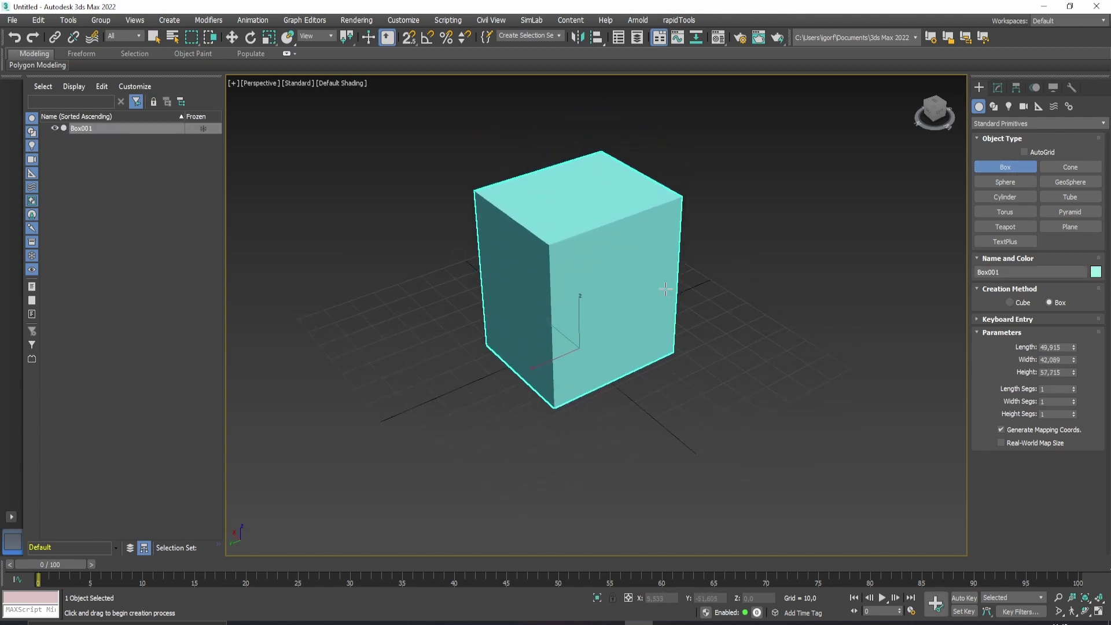
{"action": "key", "text": "F4"}
{"action": "mouse_move", "coordinate": [724, 307]}
{"action": "middle_mouse_down", "text": "alt"}
{"action": "mouse_move", "coordinate": [702, 305]}
{"action": "mouse_move", "coordinate": [735, 304]}
{"action": "middle_mouse_up", "text": "alt"}
End box creation and convert Box001 to Editable Poly via the quad menu.
{"action": "right_click", "coordinate": [596, 284]}
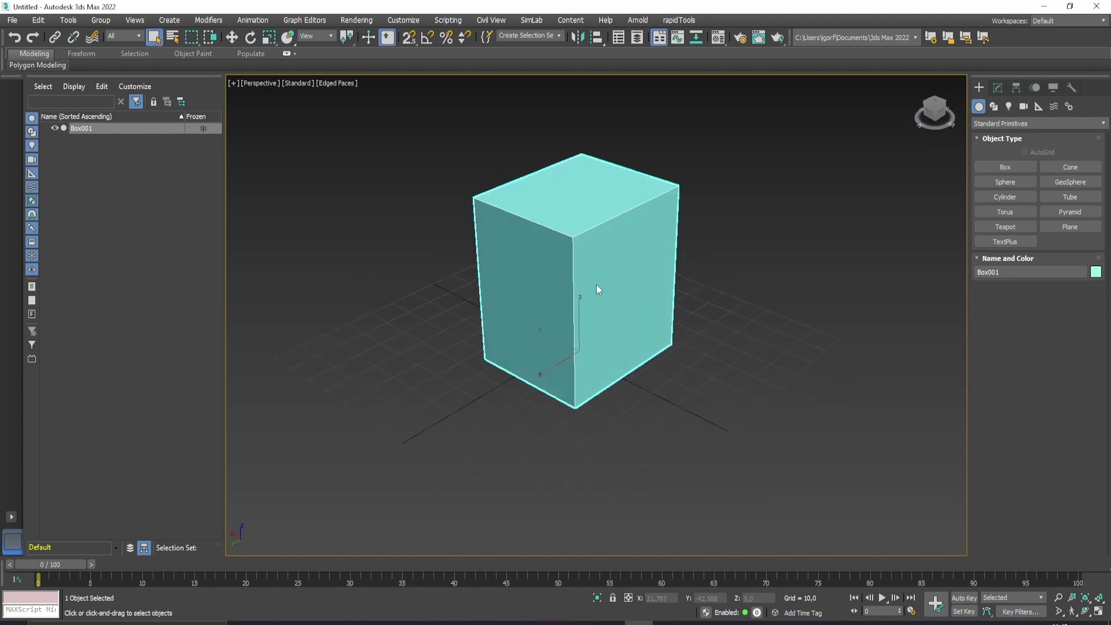
{"action": "right_click", "coordinate": [591, 293]}
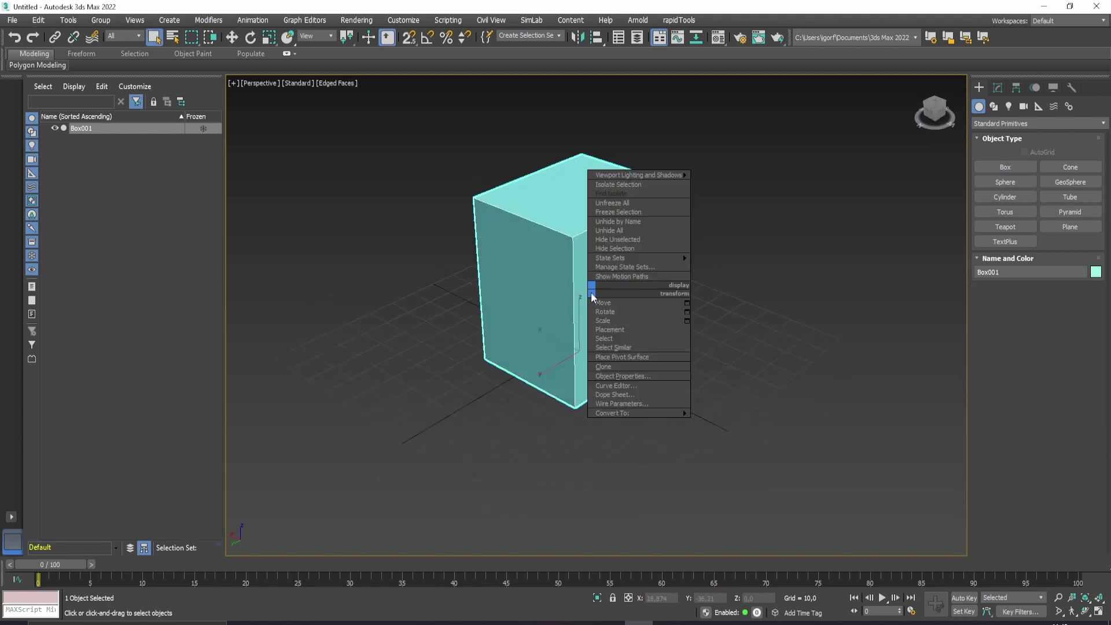
{"action": "mouse_move", "coordinate": [637, 413]}
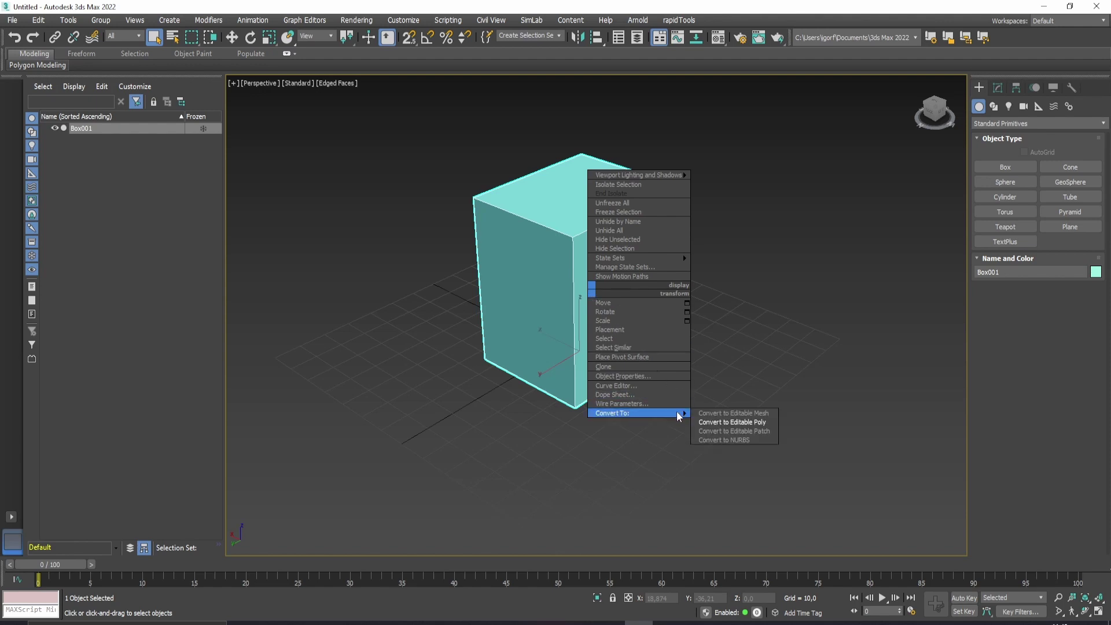
{"action": "left_click", "coordinate": [730, 422]}
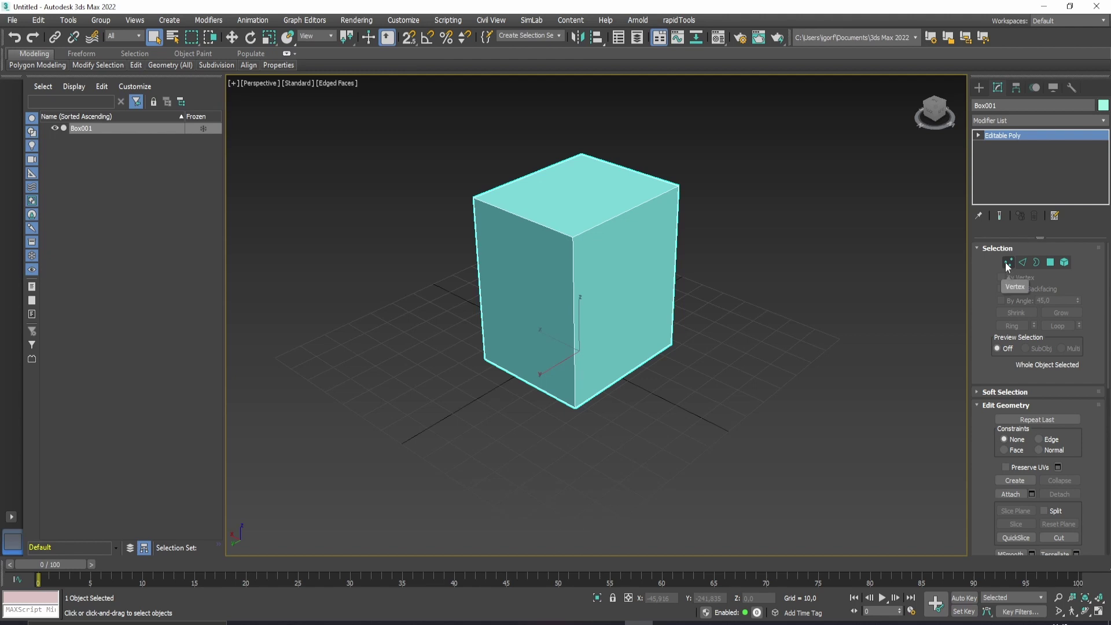
Pick top corner vertices at Vertex level, then top edges at Edge level.
{"action": "left_click", "coordinate": [1008, 262]}
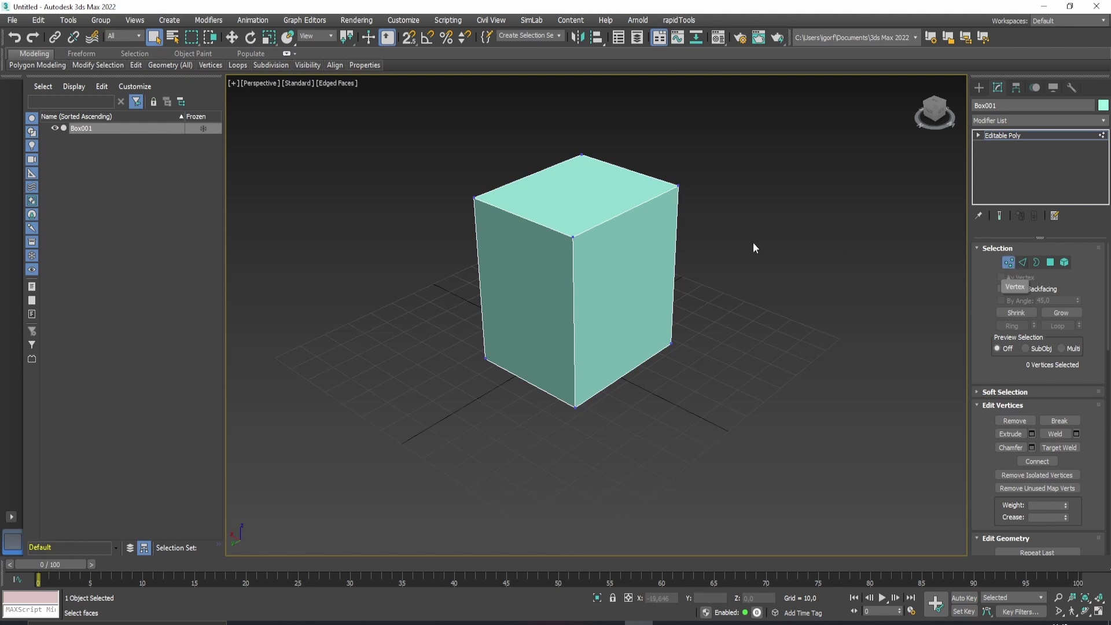
{"action": "left_click", "coordinate": [582, 155]}
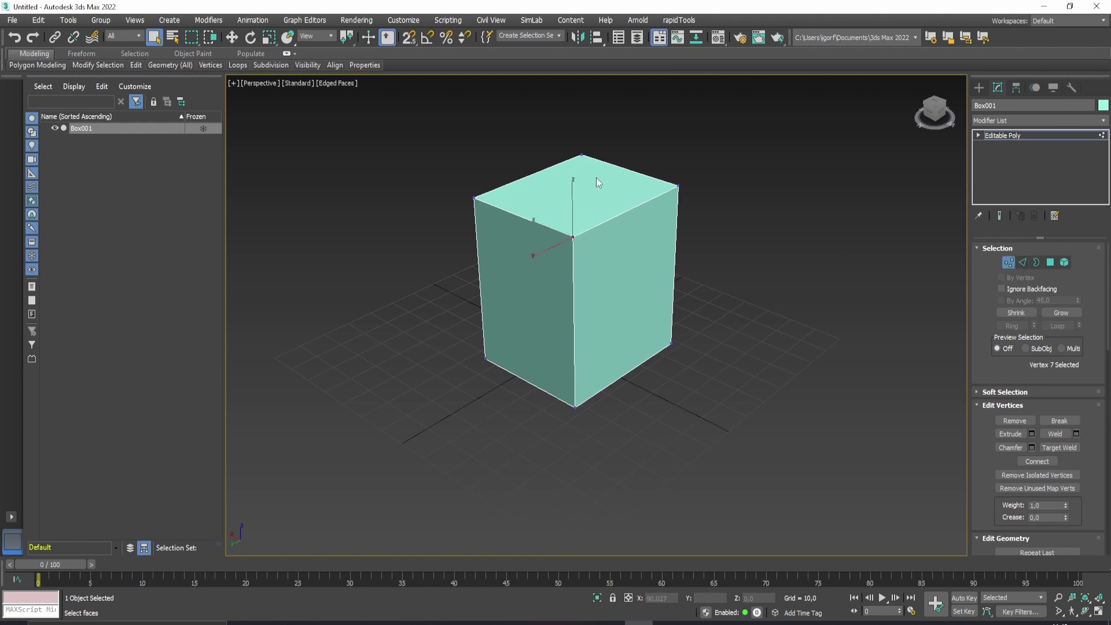
{"action": "left_click", "coordinate": [677, 186]}
{"action": "left_click", "coordinate": [1021, 262]}
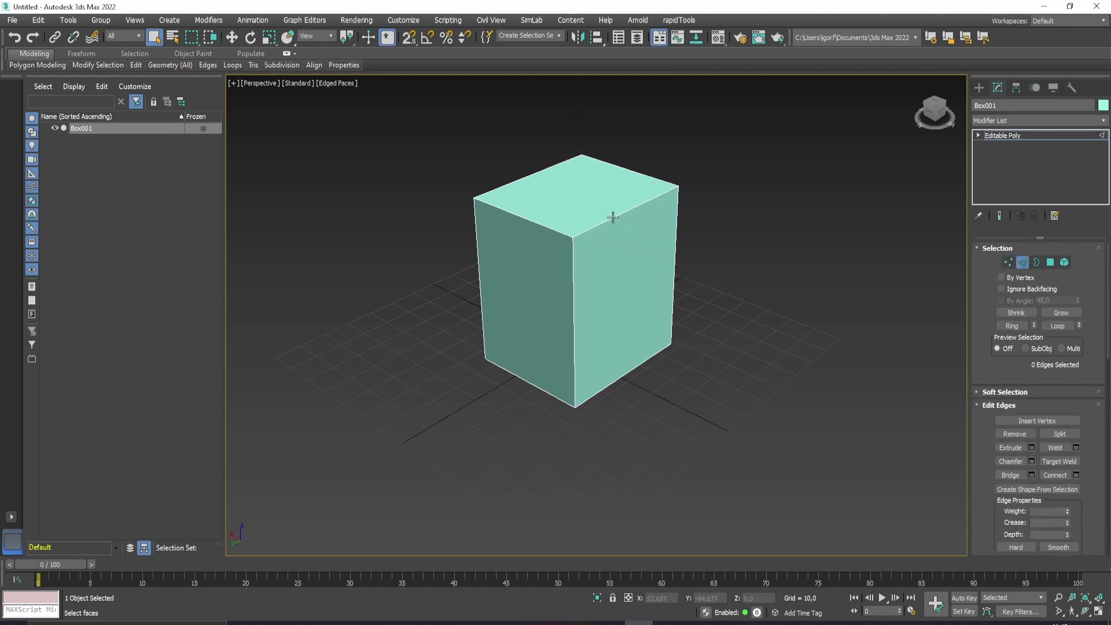
{"action": "left_click", "coordinate": [619, 213]}
{"action": "left_click", "coordinate": [541, 224]}
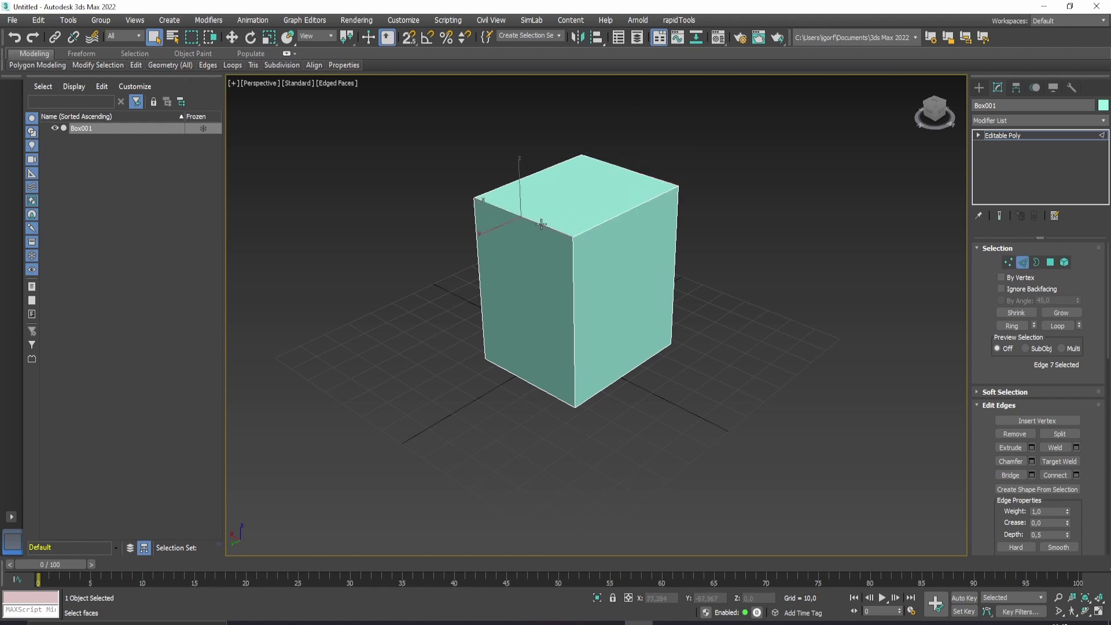
Pick the side faces at Polygon level, orbit the cube, and return to Vertex level.
{"action": "left_click", "coordinate": [1050, 262]}
{"action": "left_click", "coordinate": [642, 277]}
{"action": "left_click", "coordinate": [556, 286]}
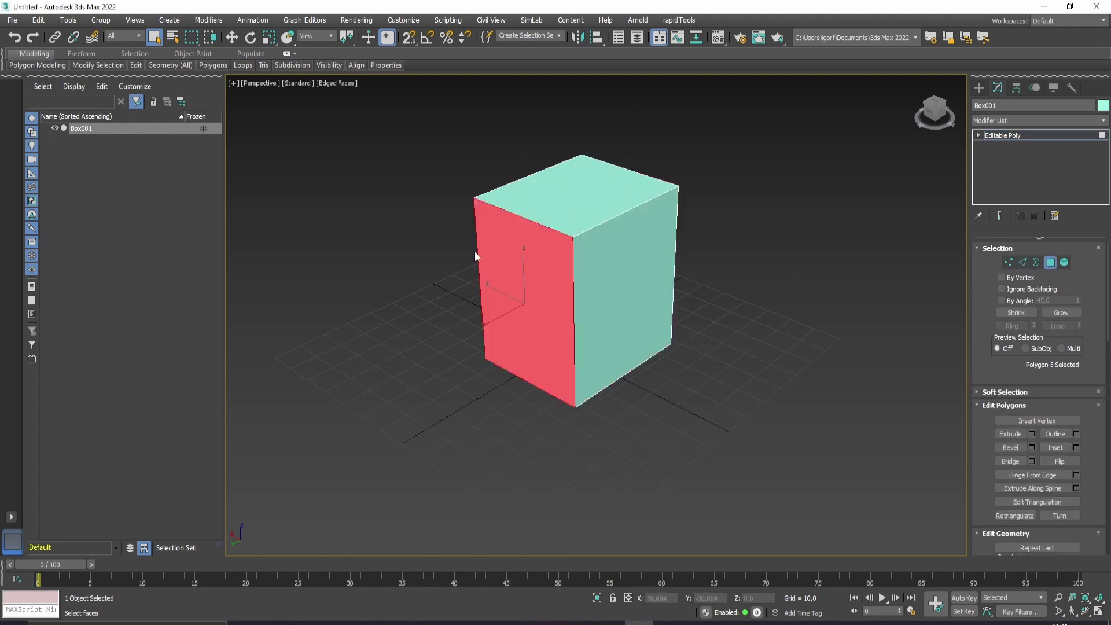
{"action": "middle_click_drag", "start_coordinate": [501, 260], "coordinate": [435, 278], "text": "alt"}
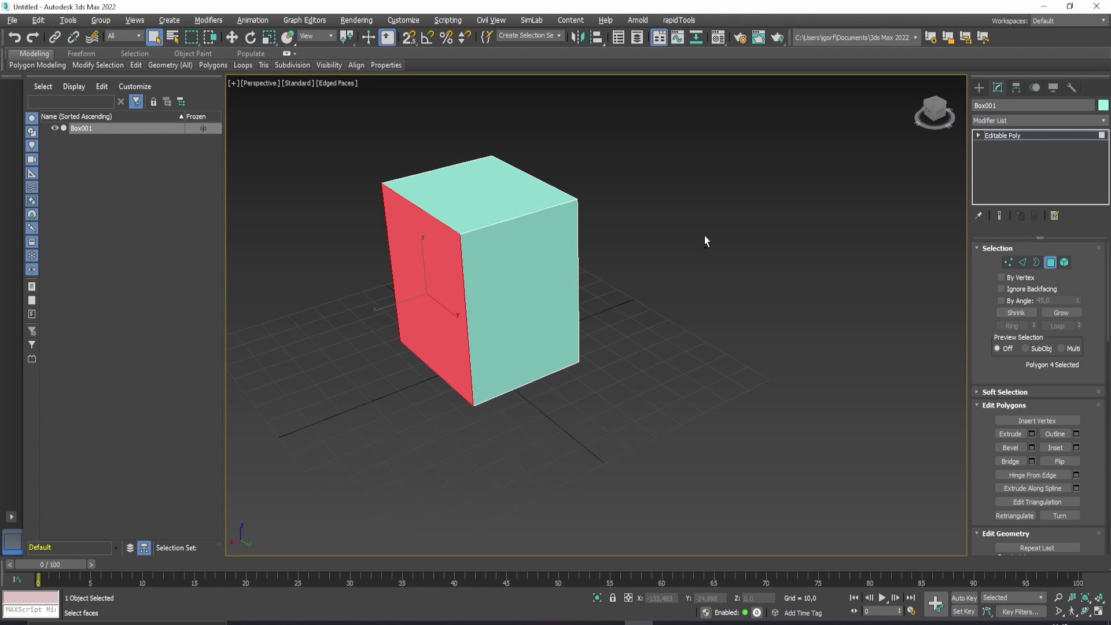
{"action": "mouse_move", "coordinate": [707, 241]}
{"action": "middle_mouse_down", "text": "alt"}
{"action": "mouse_move", "coordinate": [595, 243]}
{"action": "mouse_move", "coordinate": [568, 290]}
{"action": "mouse_move", "coordinate": [603, 272]}
{"action": "mouse_move", "coordinate": [769, 325]}
{"action": "middle_mouse_up", "text": "alt"}
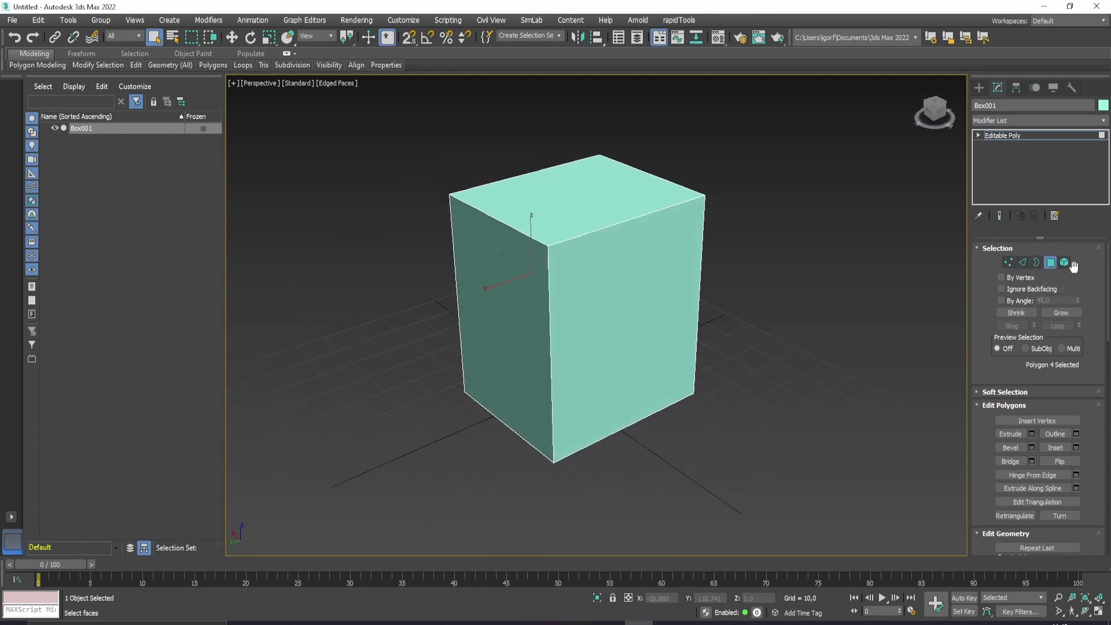
{"action": "left_click", "coordinate": [1009, 264]}
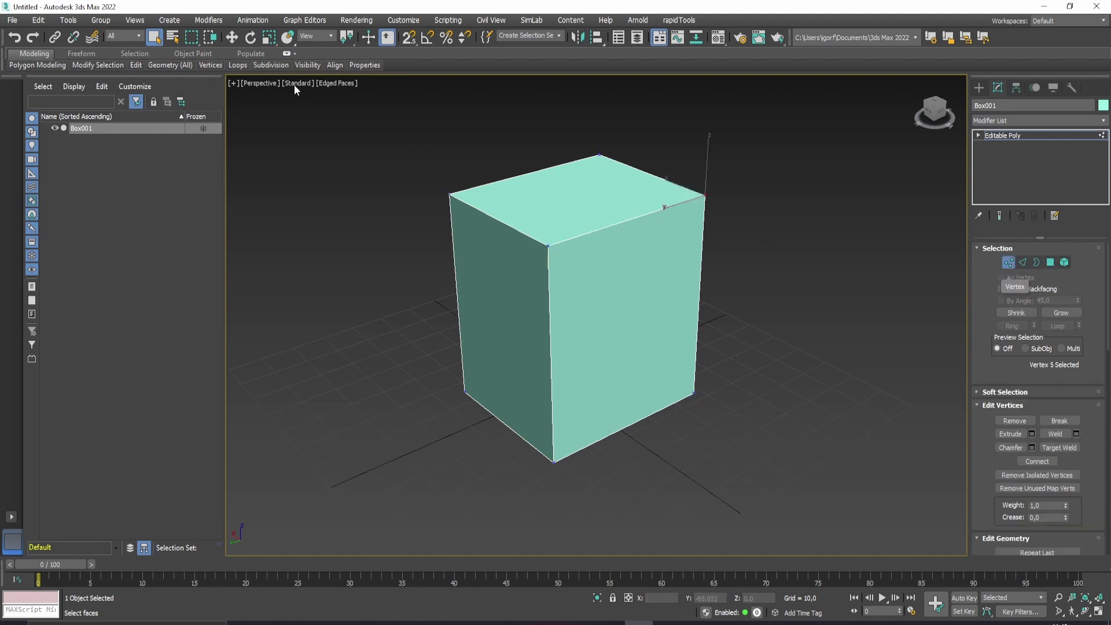
Move the top-right corner vertex inward so the box's right side slants.
{"action": "left_click", "coordinate": [232, 38]}
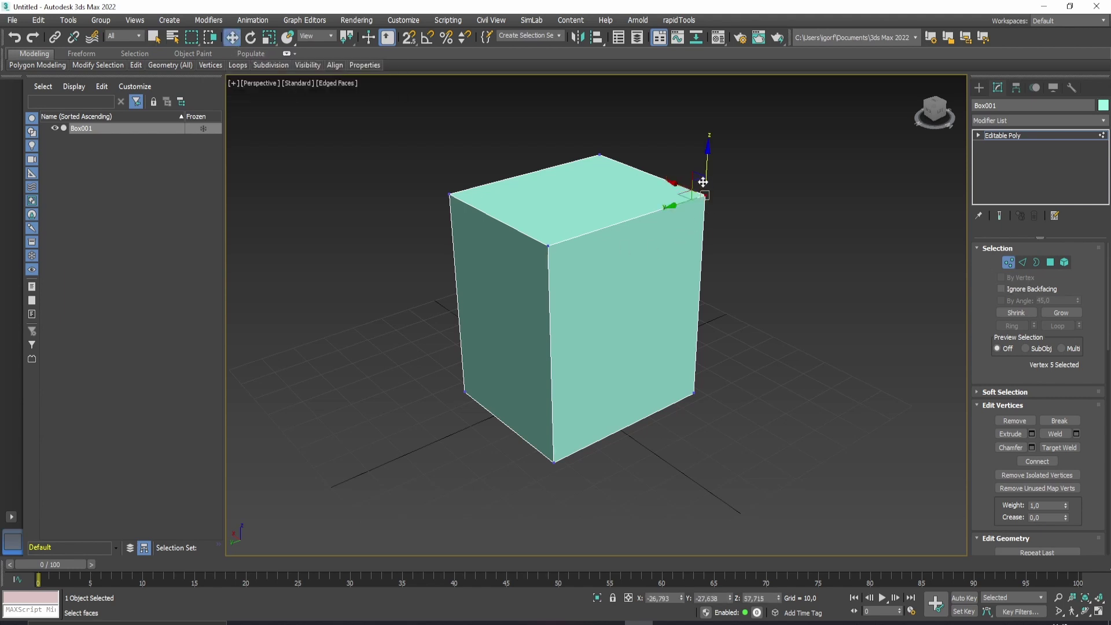
{"action": "left_click_drag", "start_coordinate": [702, 182], "coordinate": [738, 303]}
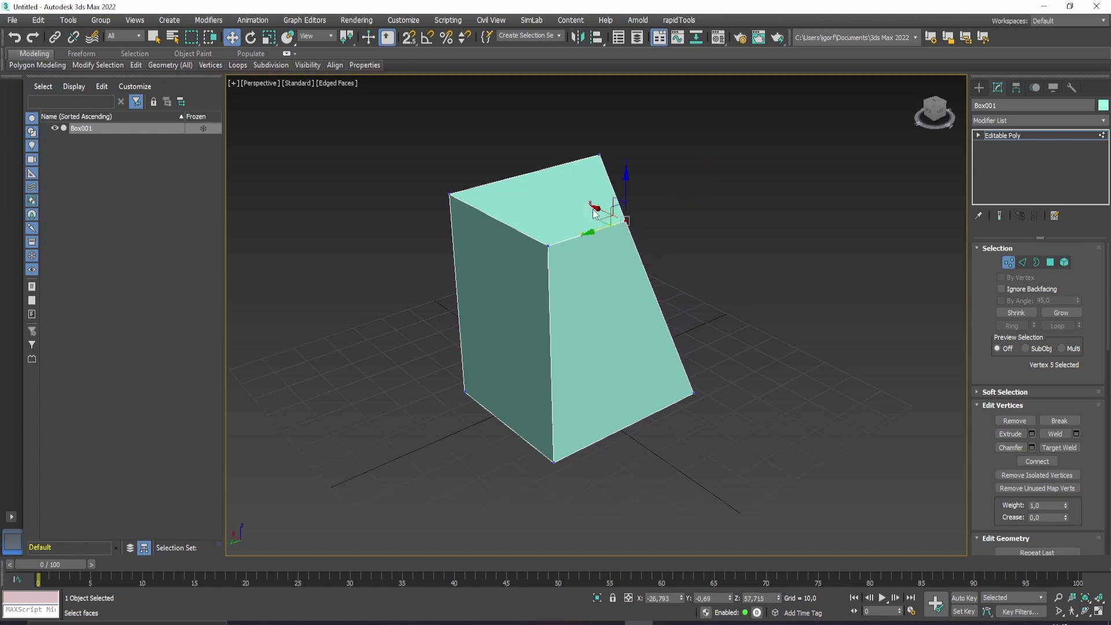
{"action": "mouse_move", "coordinate": [596, 214]}
{"action": "left_mouse_down"}
{"action": "mouse_move", "coordinate": [605, 231]}
{"action": "mouse_move", "coordinate": [667, 188]}
{"action": "left_mouse_up"}
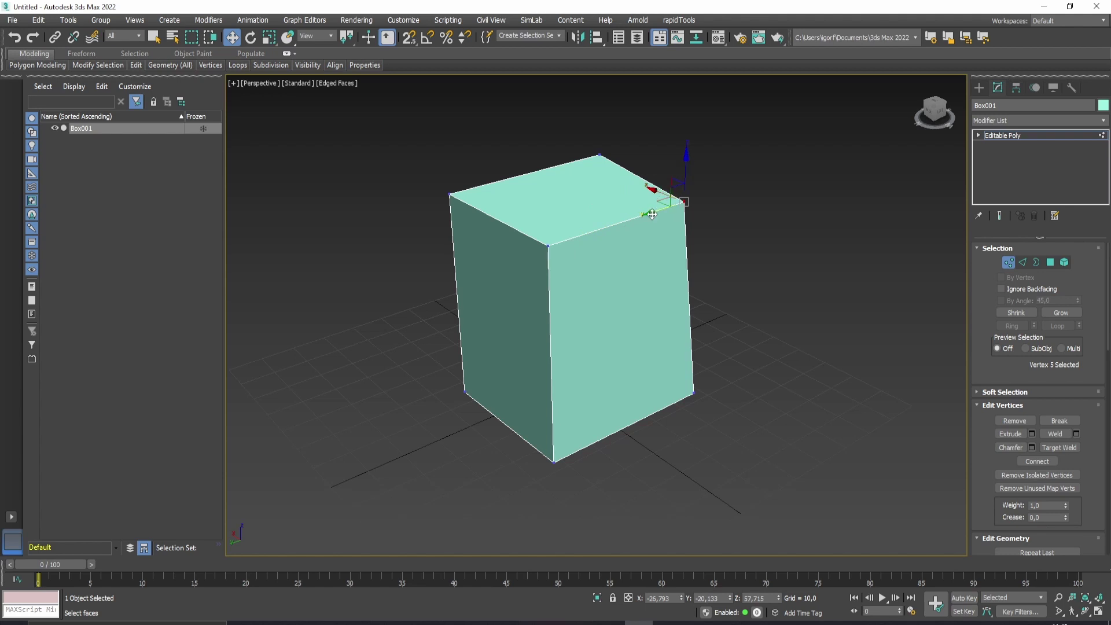
{"action": "middle_click_drag", "start_coordinate": [652, 215], "coordinate": [703, 254], "text": "alt"}
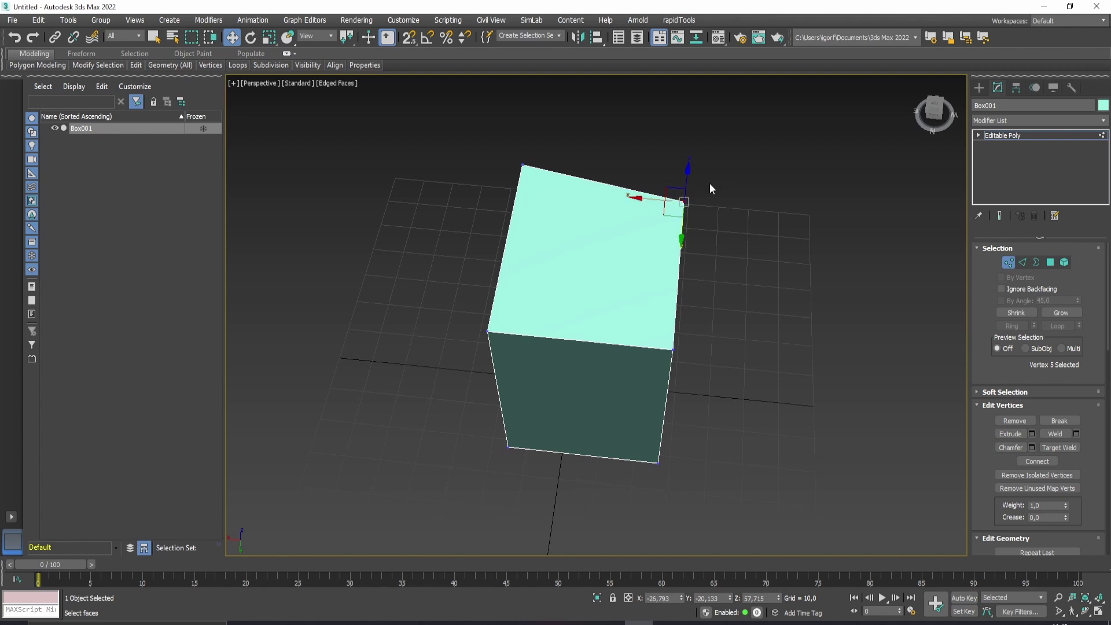
{"action": "mouse_move", "coordinate": [670, 216]}
{"action": "left_mouse_down"}
{"action": "mouse_move", "coordinate": [624, 202]}
{"action": "mouse_move", "coordinate": [661, 241]}
{"action": "left_mouse_up"}
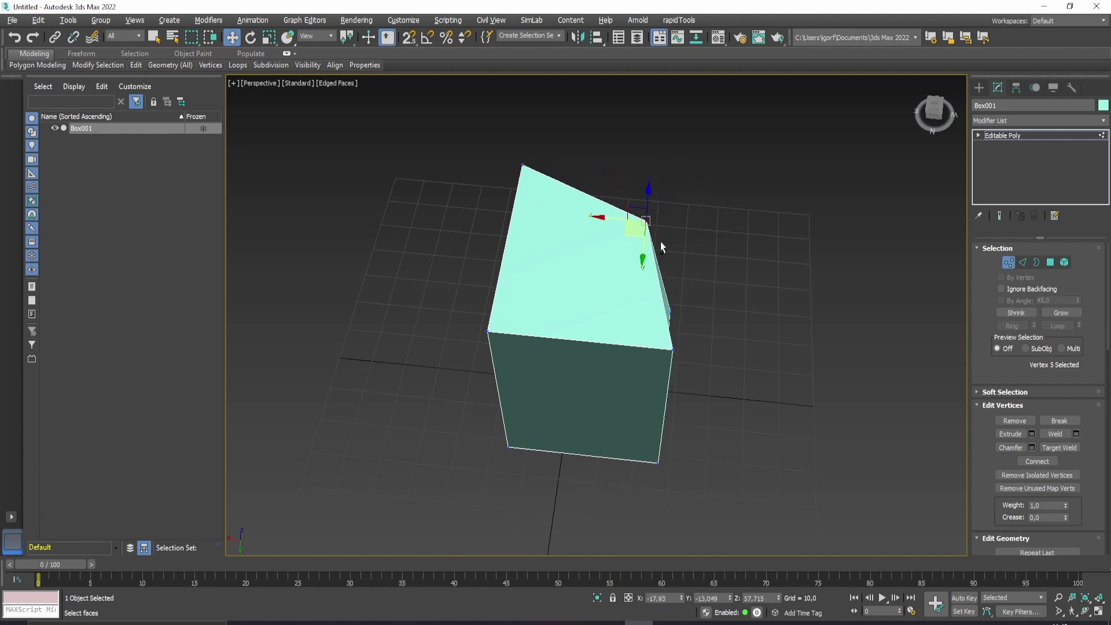
{"action": "middle_click_drag", "start_coordinate": [660, 241], "coordinate": [601, 244], "text": "alt"}
{"action": "mouse_move", "coordinate": [635, 219]}
{"action": "left_mouse_down"}
{"action": "mouse_move", "coordinate": [664, 241]}
{"action": "mouse_move", "coordinate": [660, 254]}
{"action": "left_mouse_up"}
{"action": "mouse_move", "coordinate": [657, 265]}
{"action": "middle_mouse_down", "text": "alt"}
{"action": "mouse_move", "coordinate": [707, 260]}
{"action": "mouse_move", "coordinate": [654, 254]}
{"action": "middle_mouse_up", "text": "alt"}
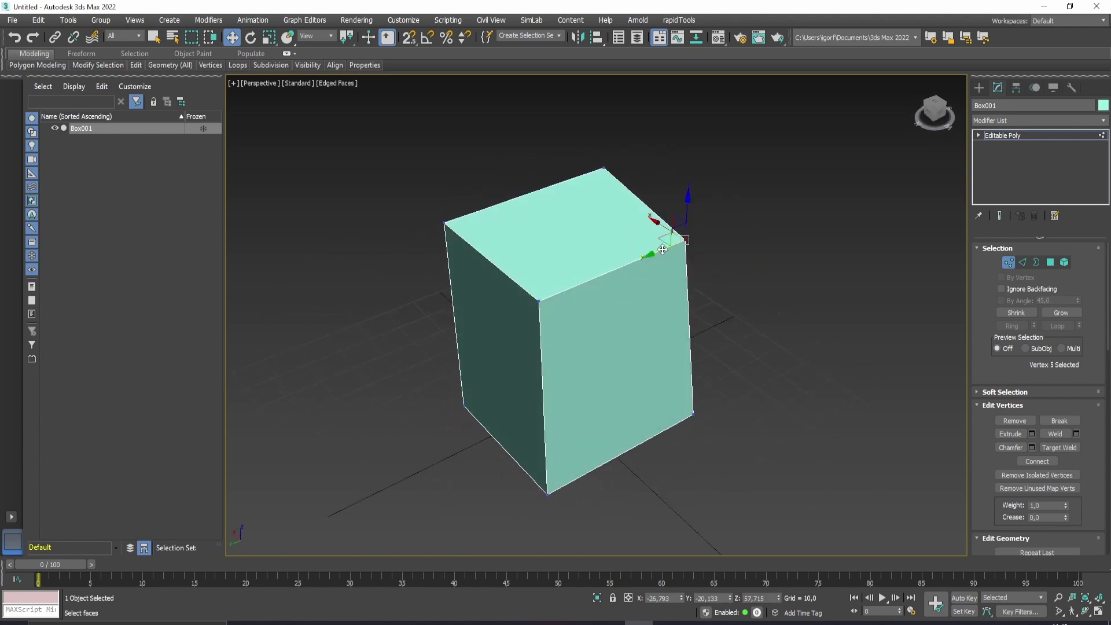
{"action": "left_click_drag", "start_coordinate": [659, 251], "coordinate": [621, 256]}
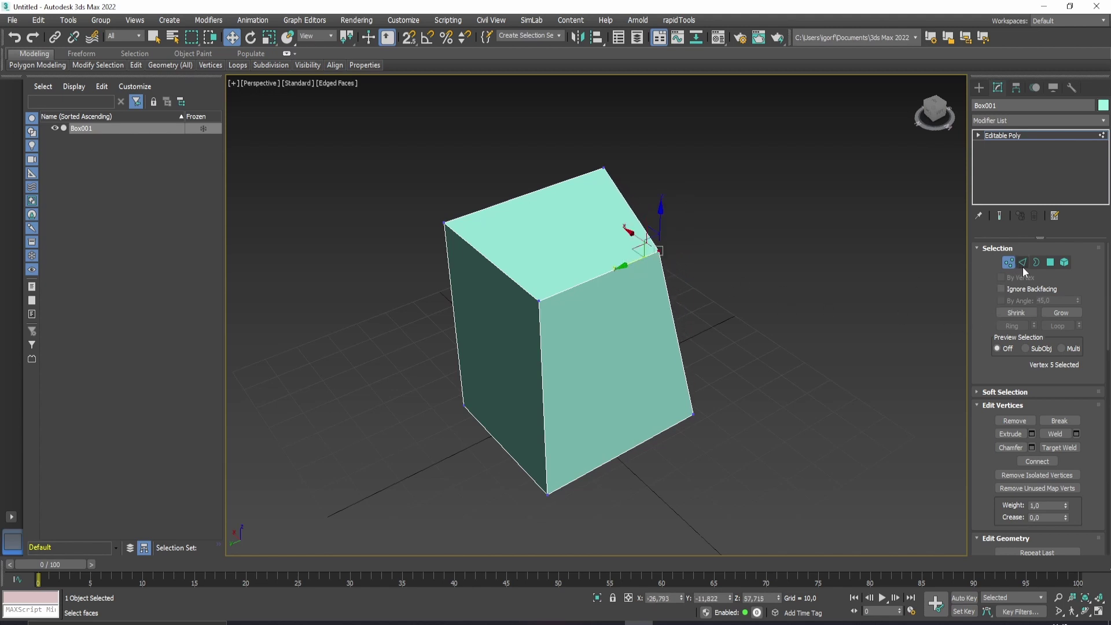
Slide the box's top front edge backward so the front face leans.
{"action": "left_click", "coordinate": [1022, 263]}
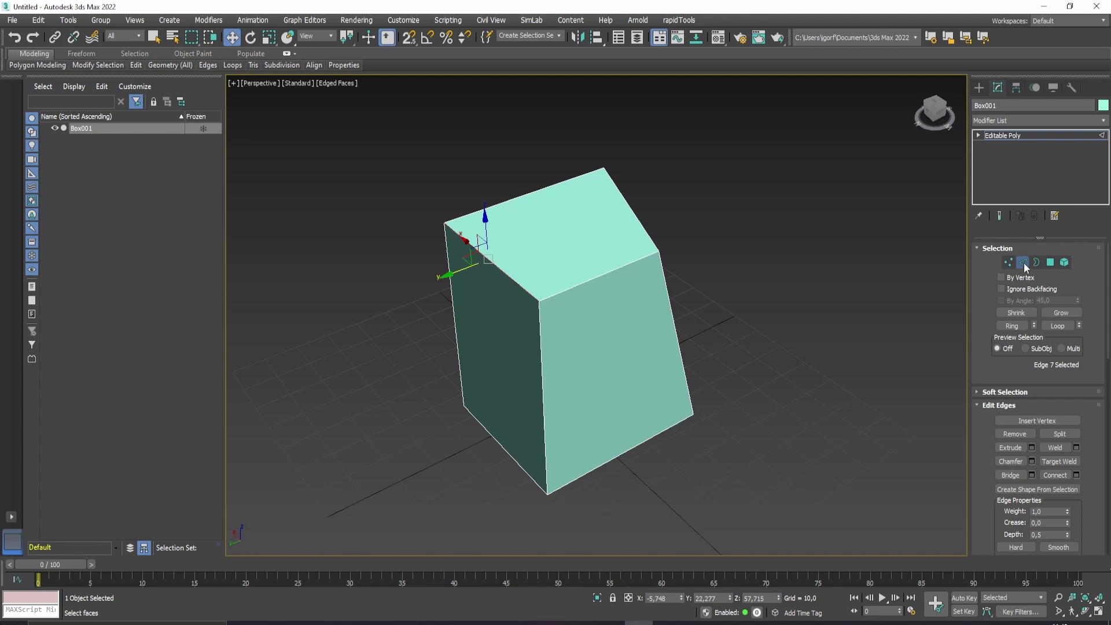
{"action": "left_click", "coordinate": [596, 279]}
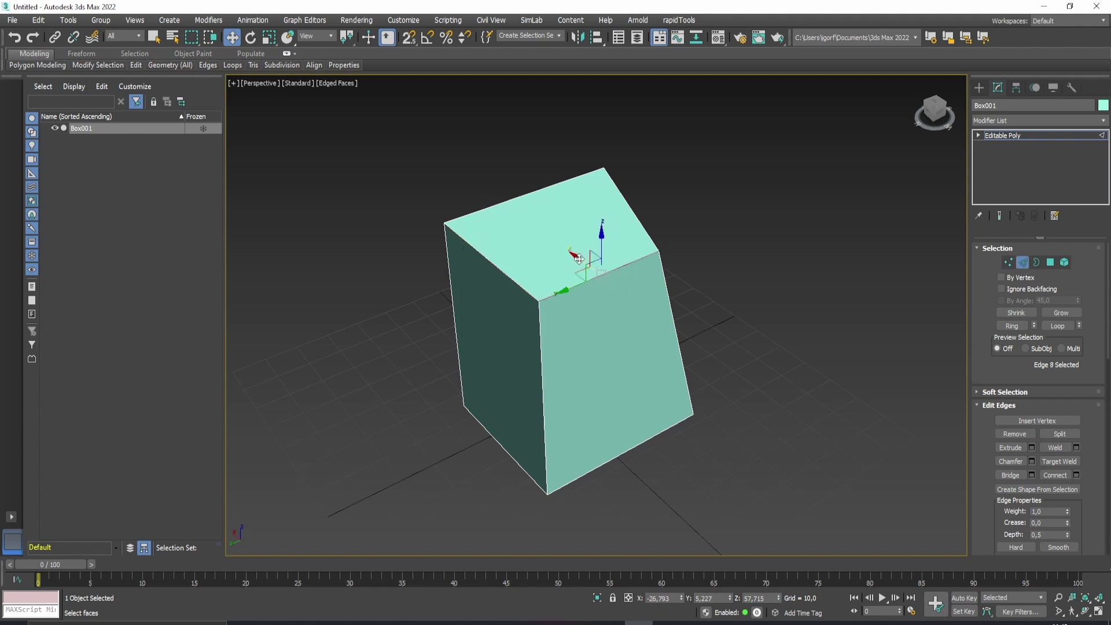
{"action": "left_click_drag", "start_coordinate": [576, 255], "coordinate": [549, 229]}
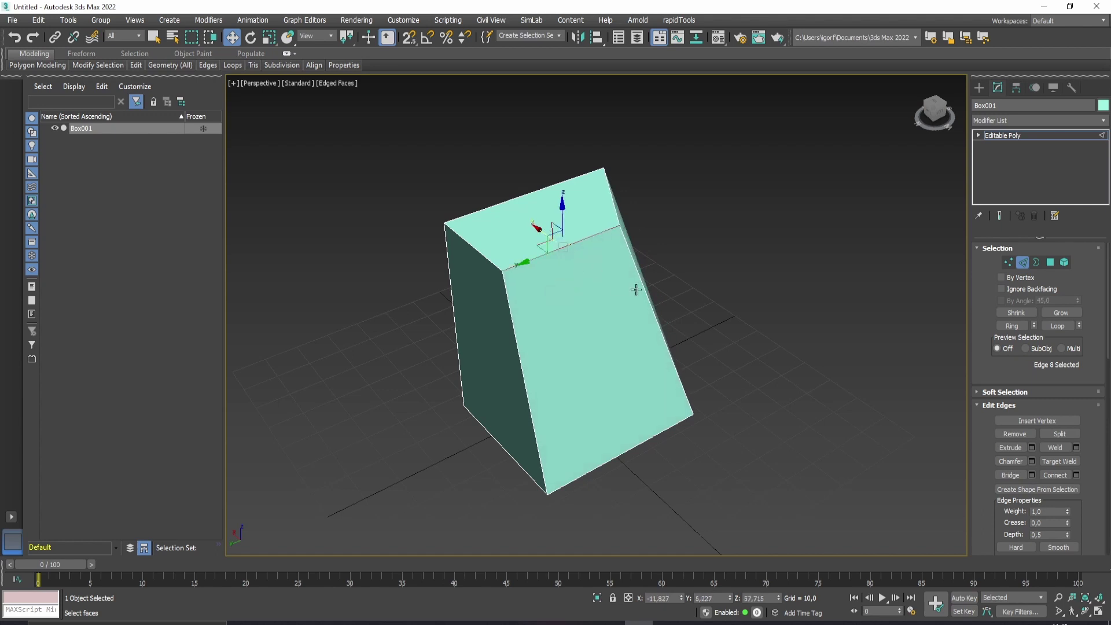
Switch to Polygon level and select the box's left side face.
{"action": "left_click", "coordinate": [1010, 326]}
{"action": "left_click", "coordinate": [1050, 262]}
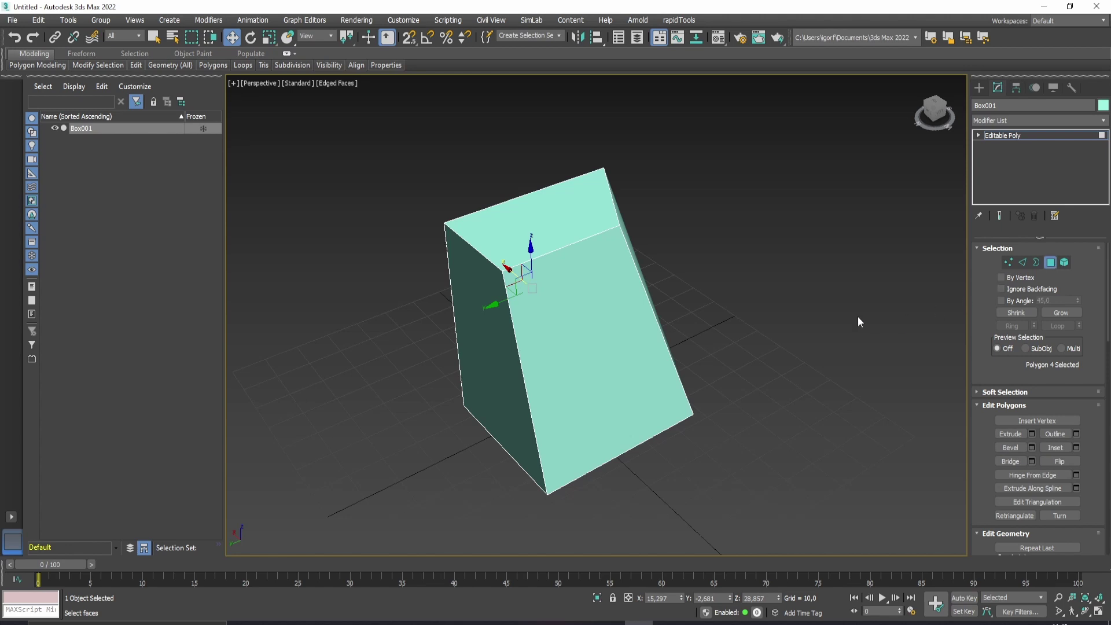
{"action": "left_click", "coordinate": [474, 277], "text": "ctrl"}
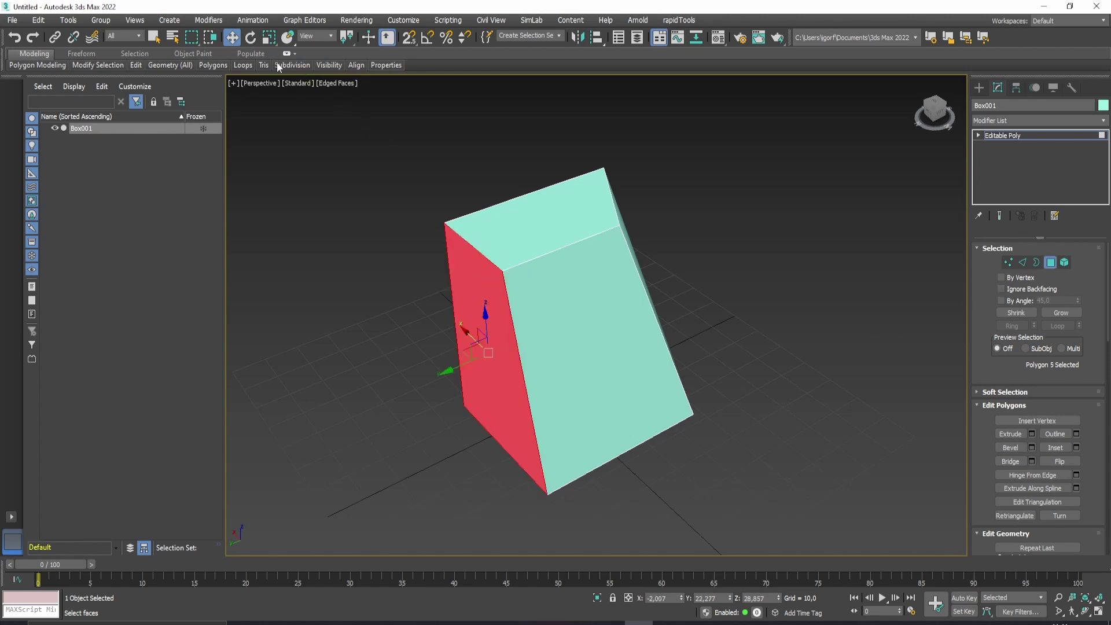
Nudge the left face sideways and tilt it about X, then switch to Border level.
{"action": "left_click_drag", "start_coordinate": [457, 369], "coordinate": [453, 378]}
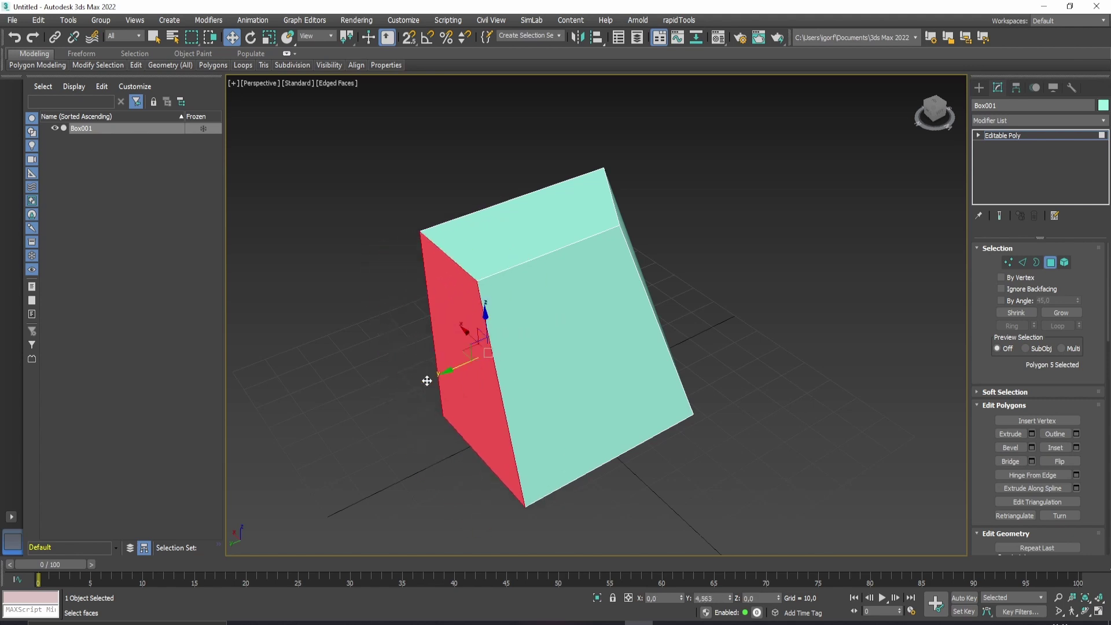
{"action": "left_click", "coordinate": [250, 37]}
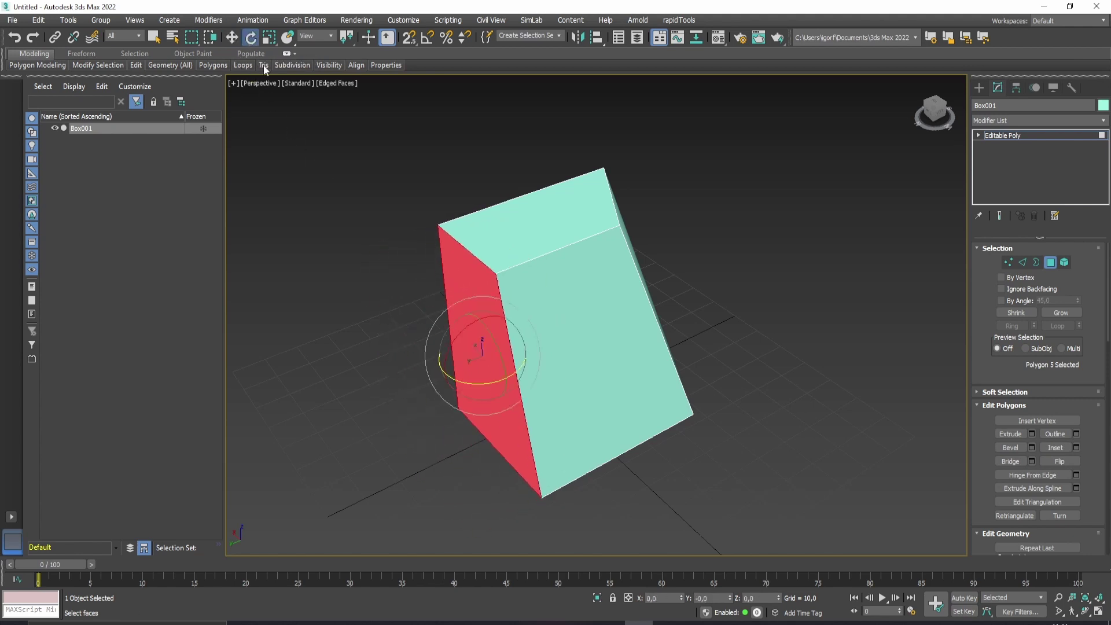
{"action": "mouse_move", "coordinate": [455, 327]}
{"action": "left_mouse_down"}
{"action": "mouse_move", "coordinate": [477, 315]}
{"action": "mouse_move", "coordinate": [440, 319]}
{"action": "left_mouse_up"}
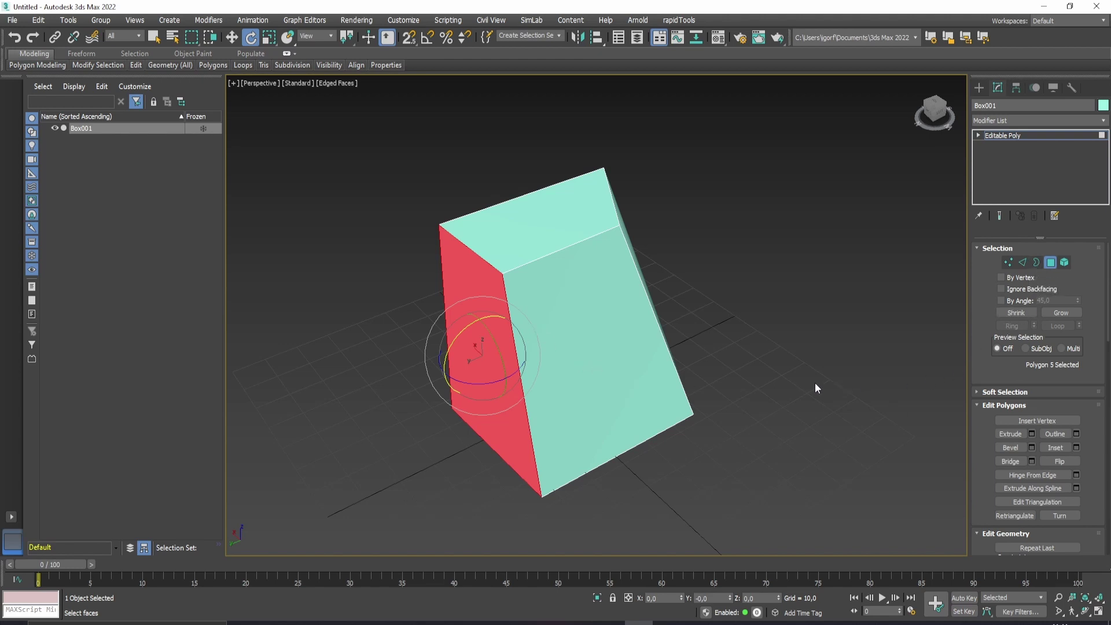
{"action": "left_click", "coordinate": [1037, 265]}
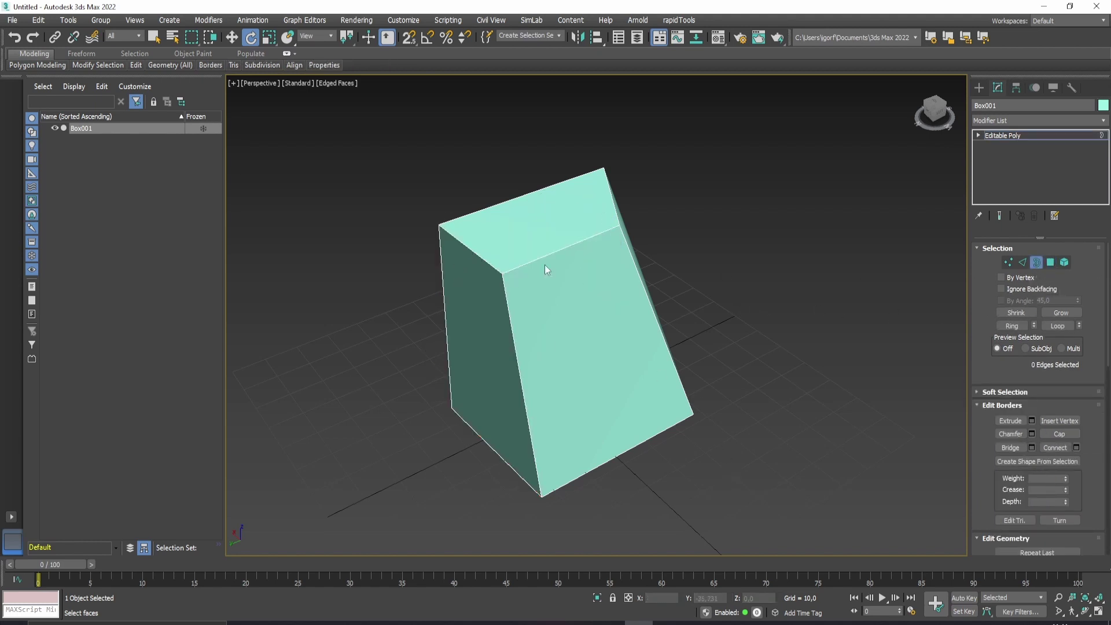
{"action": "mouse_move", "coordinate": [572, 246]}
{"action": "middle_mouse_down", "text": "alt"}
{"action": "mouse_move", "coordinate": [653, 137]}
{"action": "mouse_move", "coordinate": [578, 253]}
{"action": "middle_mouse_up", "text": "alt"}
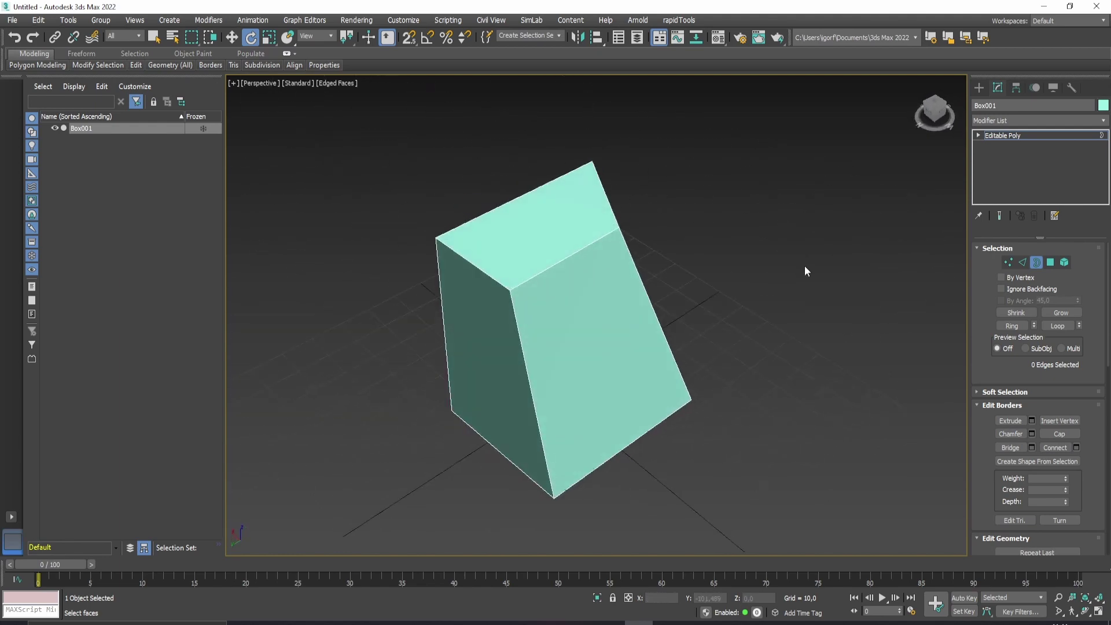
Delete the box's top face at Polygon level, leaving an opening.
{"action": "left_click", "coordinate": [1054, 262]}
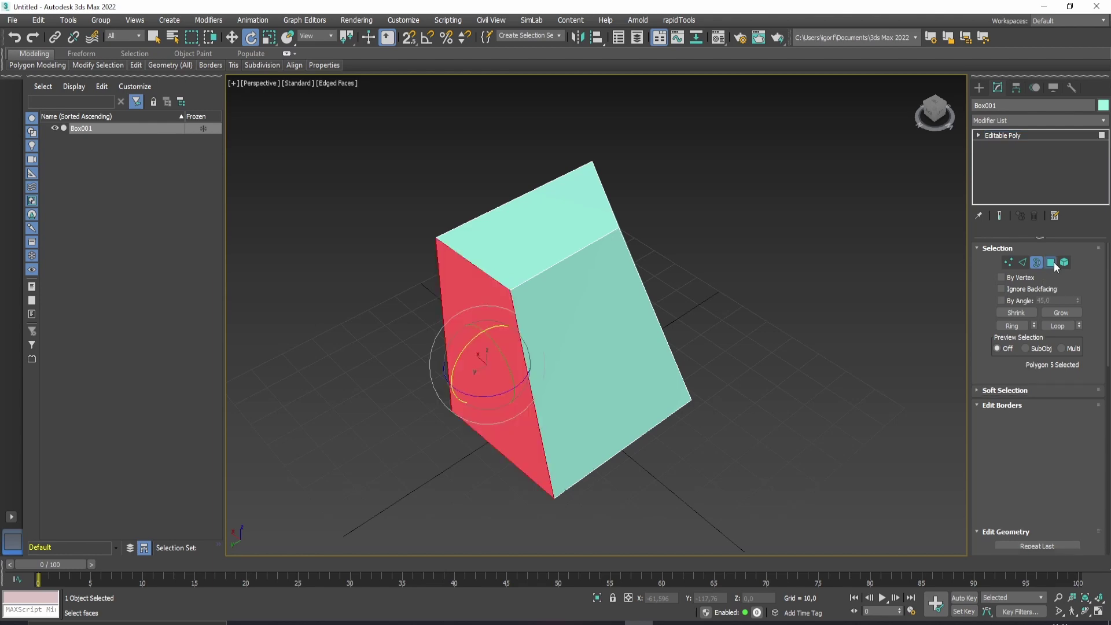
{"action": "left_click", "coordinate": [577, 241]}
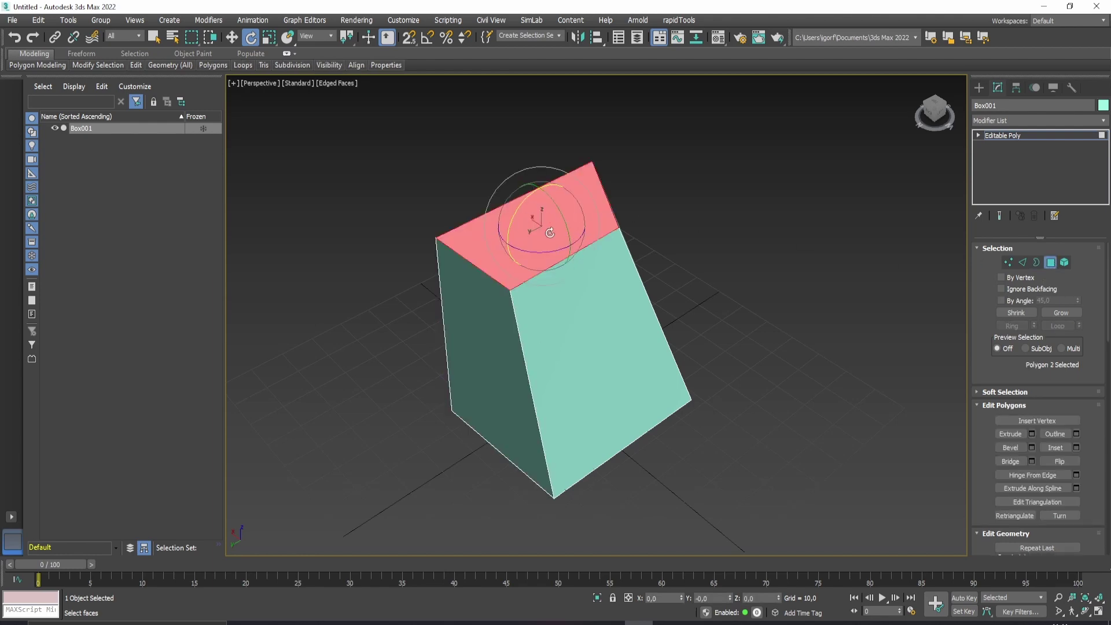
{"action": "key", "text": "Delete"}
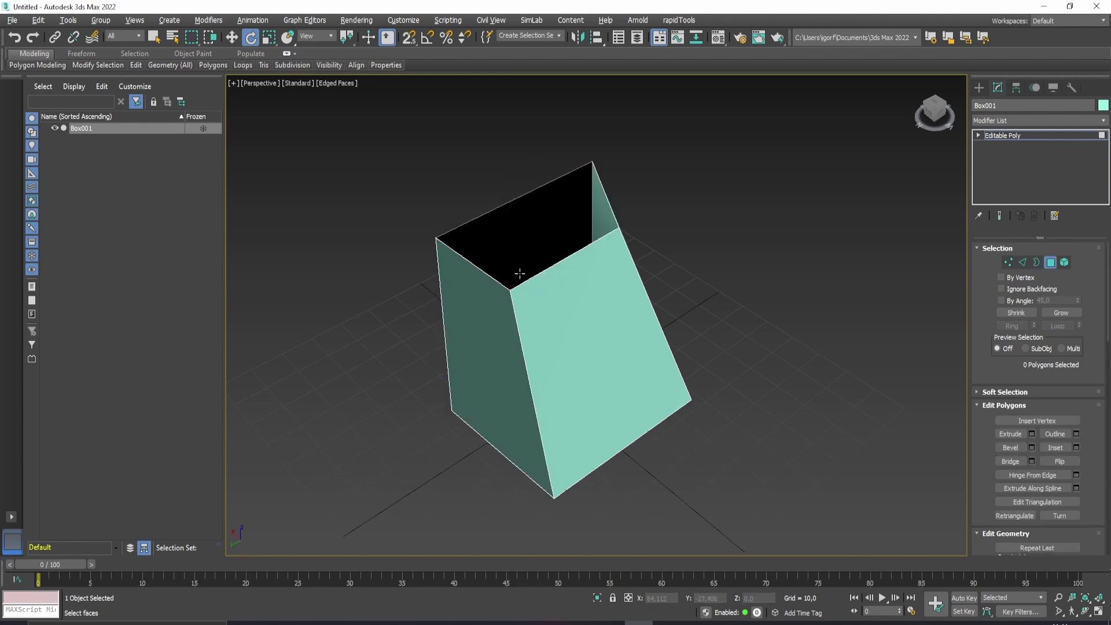
{"action": "mouse_move", "coordinate": [455, 275]}
{"action": "middle_mouse_down", "text": "alt"}
{"action": "mouse_move", "coordinate": [548, 332]}
{"action": "mouse_move", "coordinate": [533, 203]}
{"action": "mouse_move", "coordinate": [533, 261]}
{"action": "middle_mouse_up", "text": "alt"}
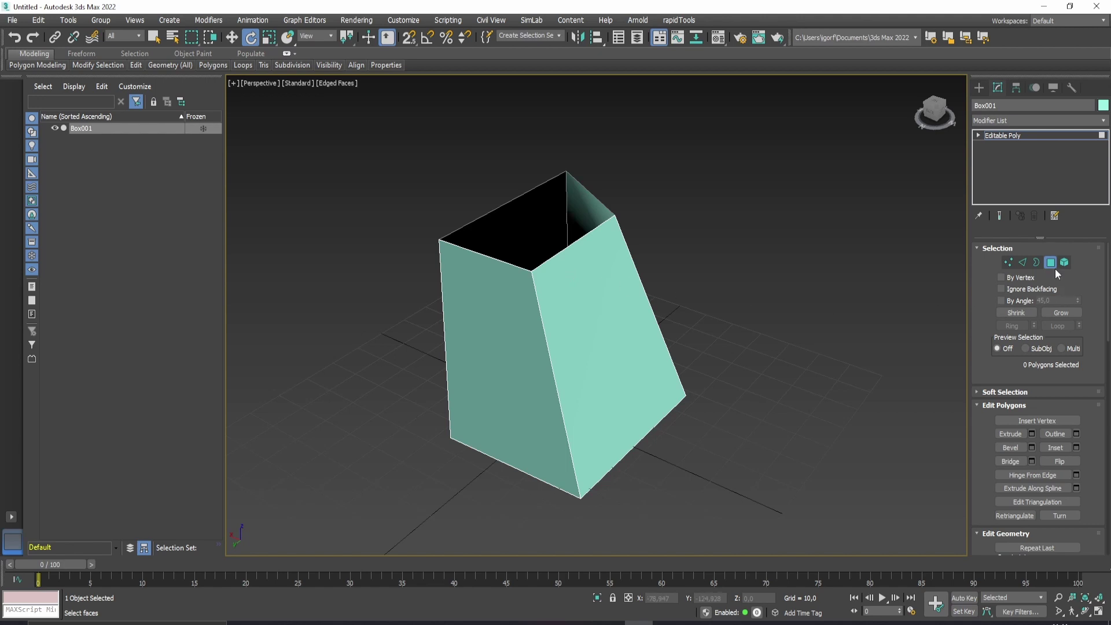
Select the open top border and cap it with a new face.
{"action": "left_click", "coordinate": [1036, 264]}
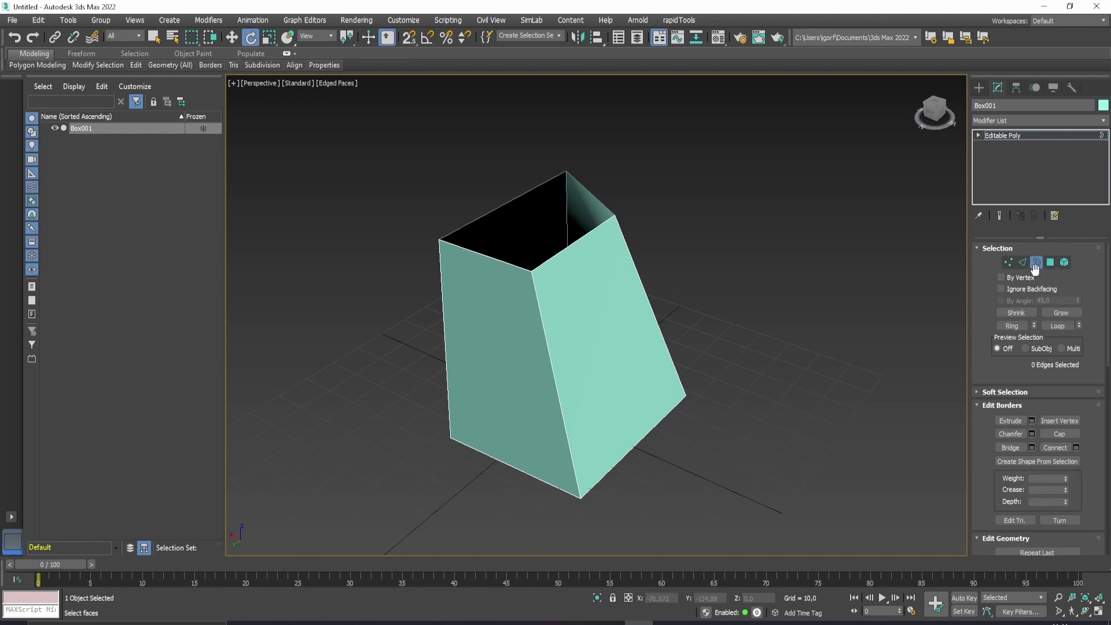
{"action": "left_click", "coordinate": [565, 249]}
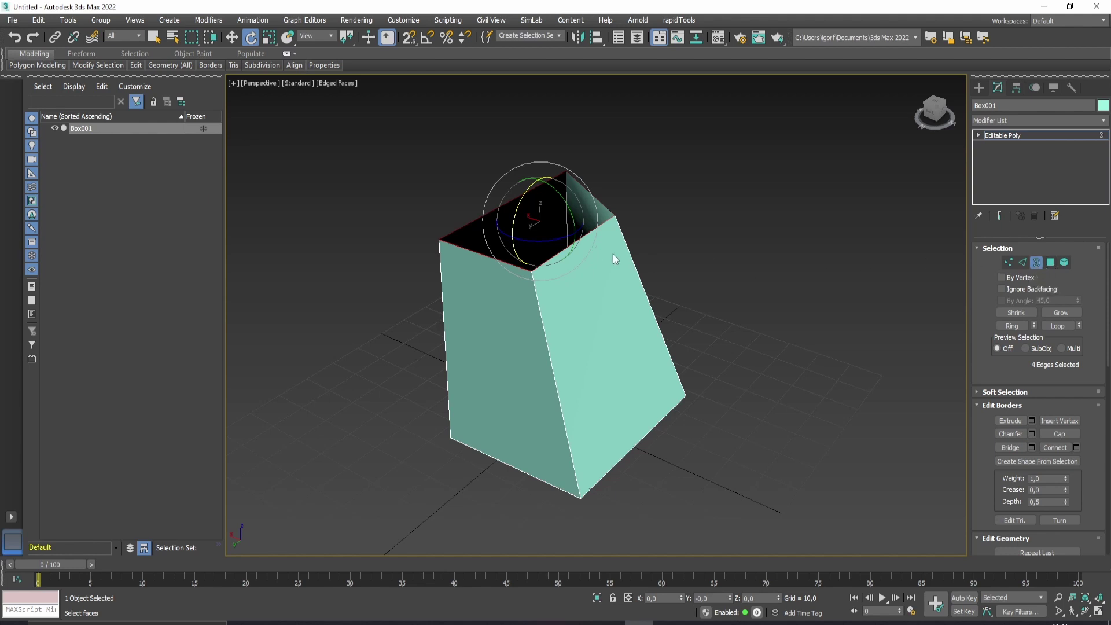
{"action": "left_click", "coordinate": [1061, 434]}
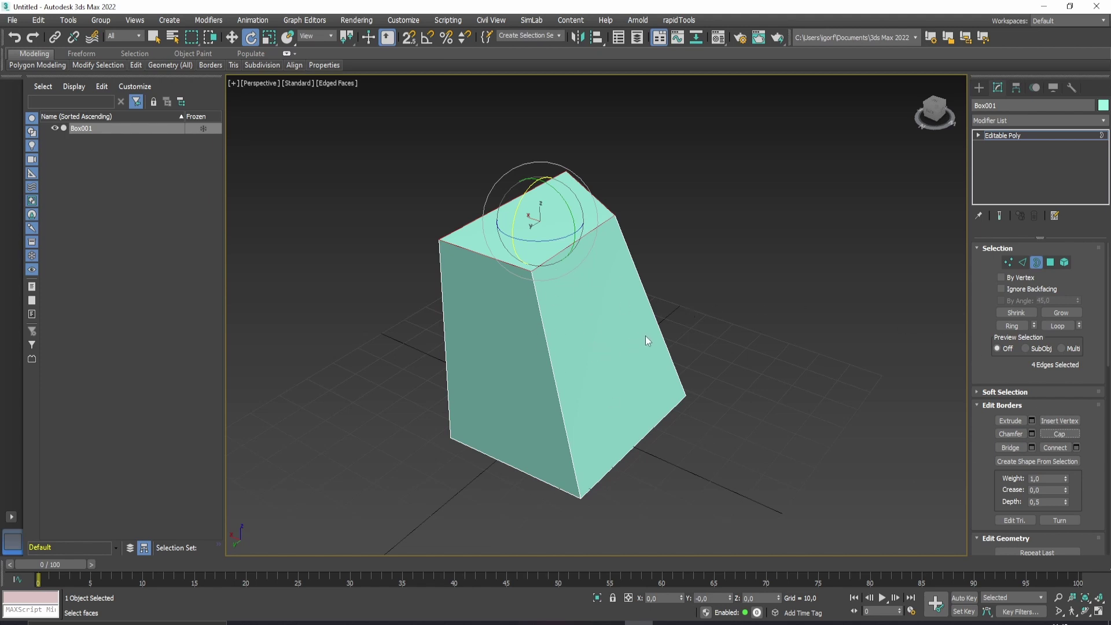
{"action": "mouse_move", "coordinate": [698, 318]}
{"action": "middle_mouse_down", "text": "alt"}
{"action": "mouse_move", "coordinate": [683, 299]}
{"action": "mouse_move", "coordinate": [693, 306]}
{"action": "middle_mouse_up", "text": "alt"}
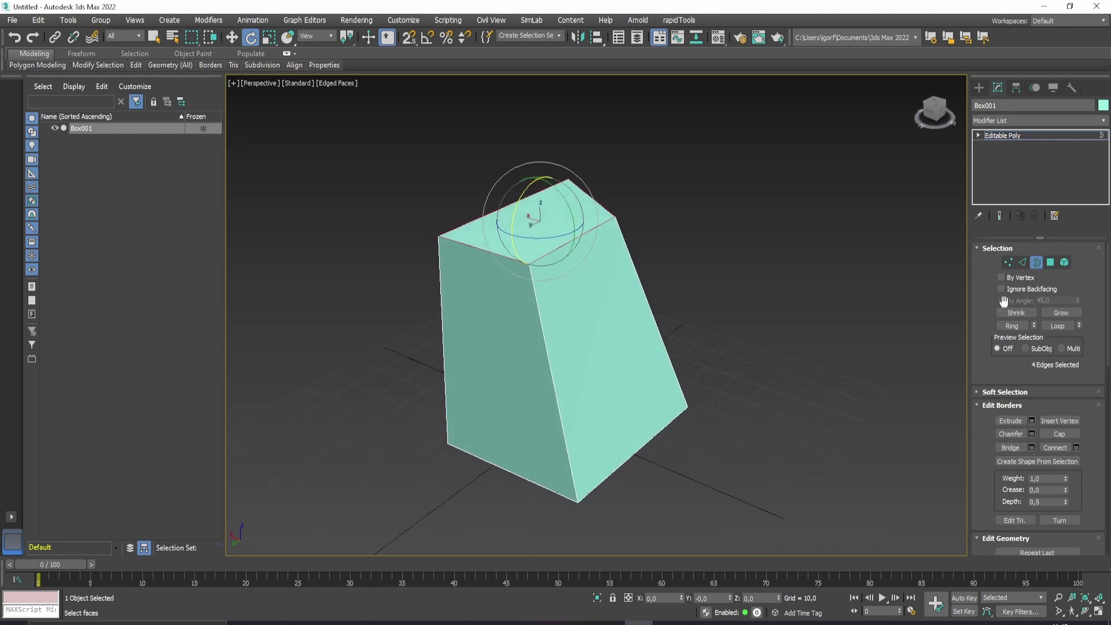
{"action": "left_click", "coordinate": [1050, 266]}
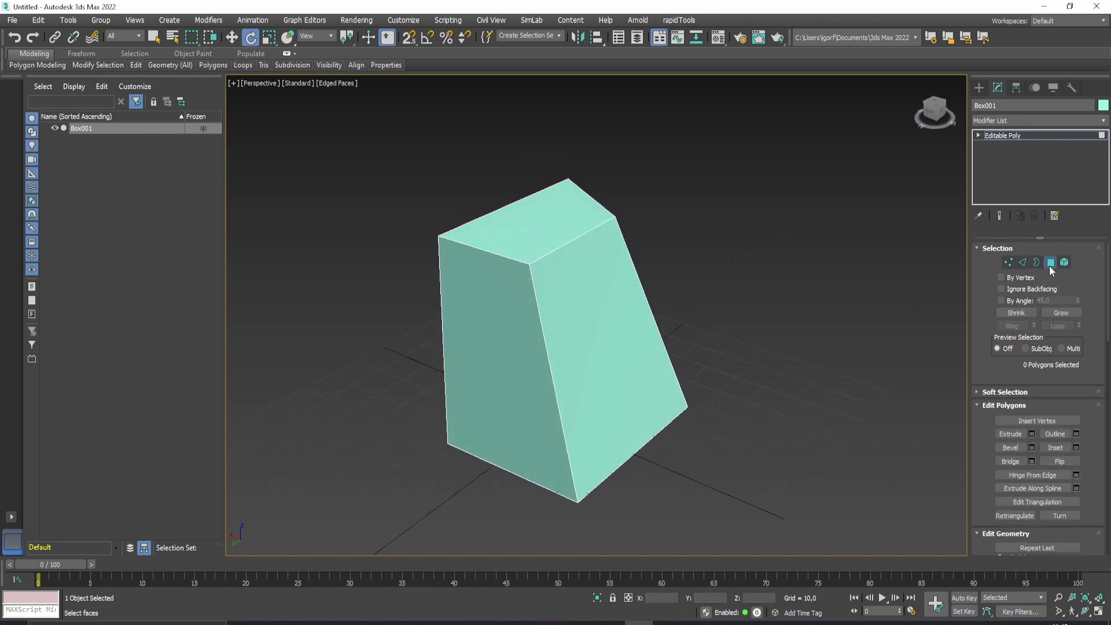
Inset the front-right face, leaving a narrow border frame around a smaller face.
{"action": "left_click", "coordinate": [611, 331]}
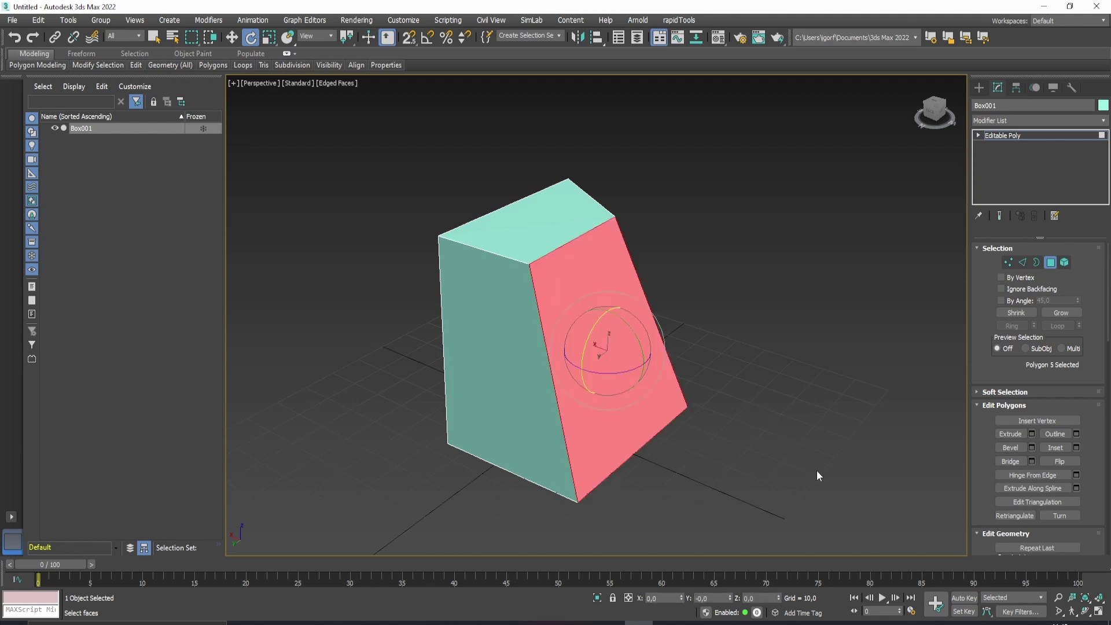
{"action": "left_click", "coordinate": [1054, 449]}
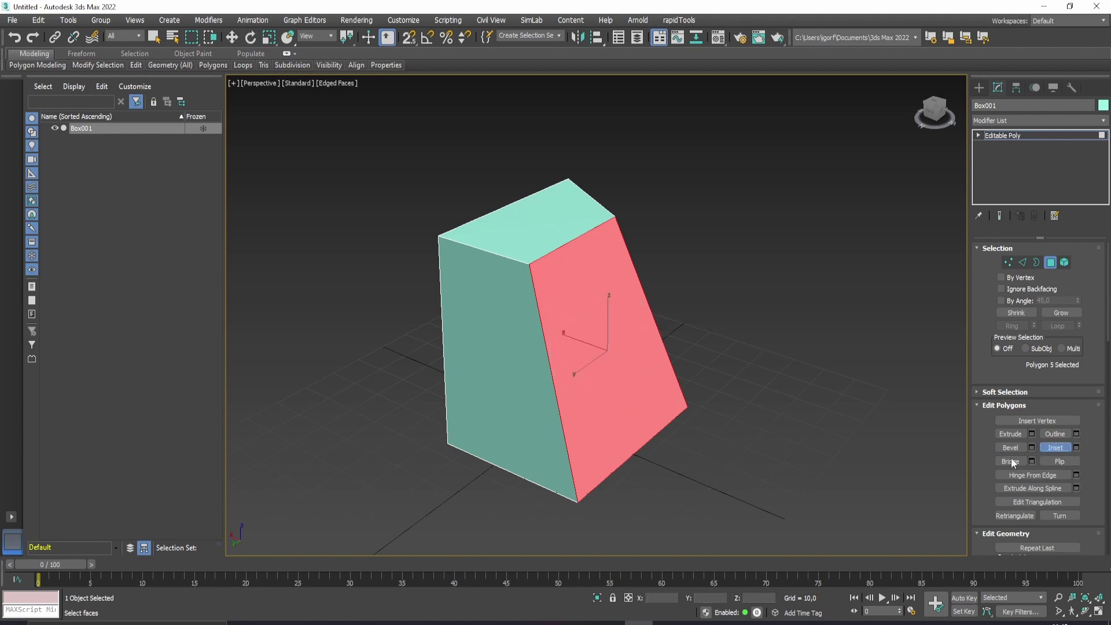
{"action": "left_click_drag", "start_coordinate": [594, 335], "coordinate": [600, 359]}
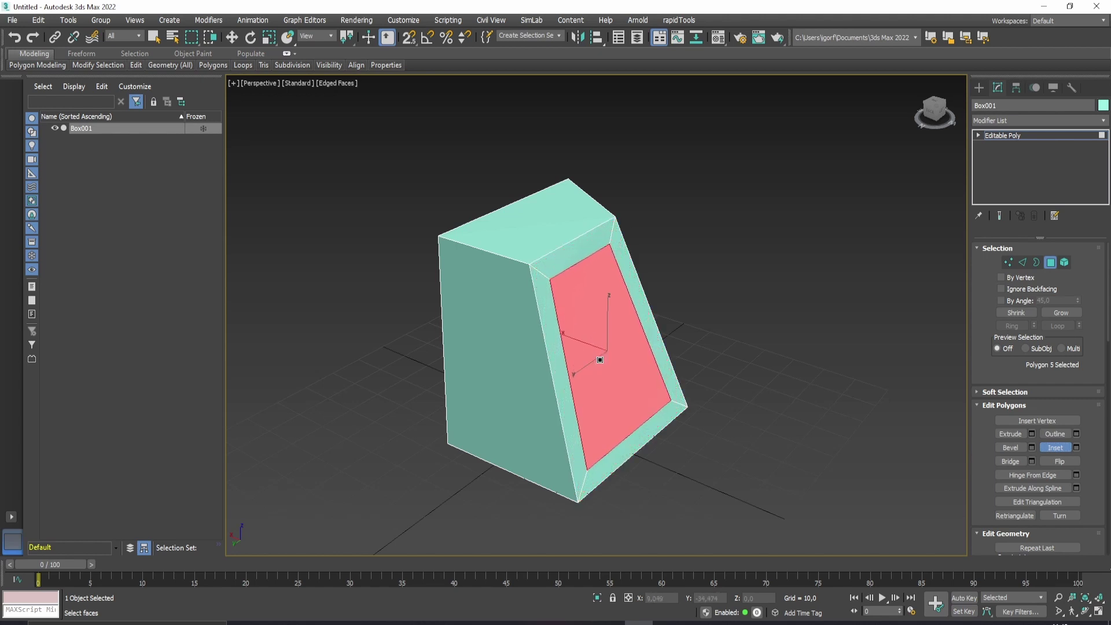
{"action": "mouse_move", "coordinate": [599, 359]}
{"action": "middle_mouse_down", "text": "alt"}
{"action": "mouse_move", "coordinate": [560, 357]}
{"action": "mouse_move", "coordinate": [650, 371]}
{"action": "middle_mouse_up", "text": "alt"}
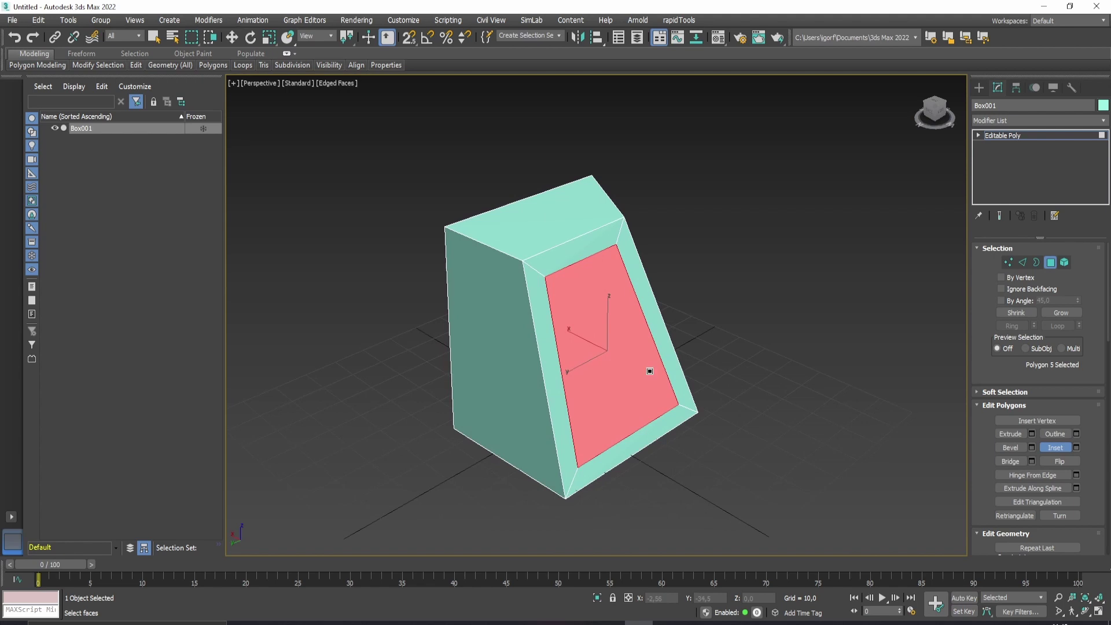
Add a second inset ring of 2,743 to the inner front face.
{"action": "left_click", "coordinate": [1075, 447]}
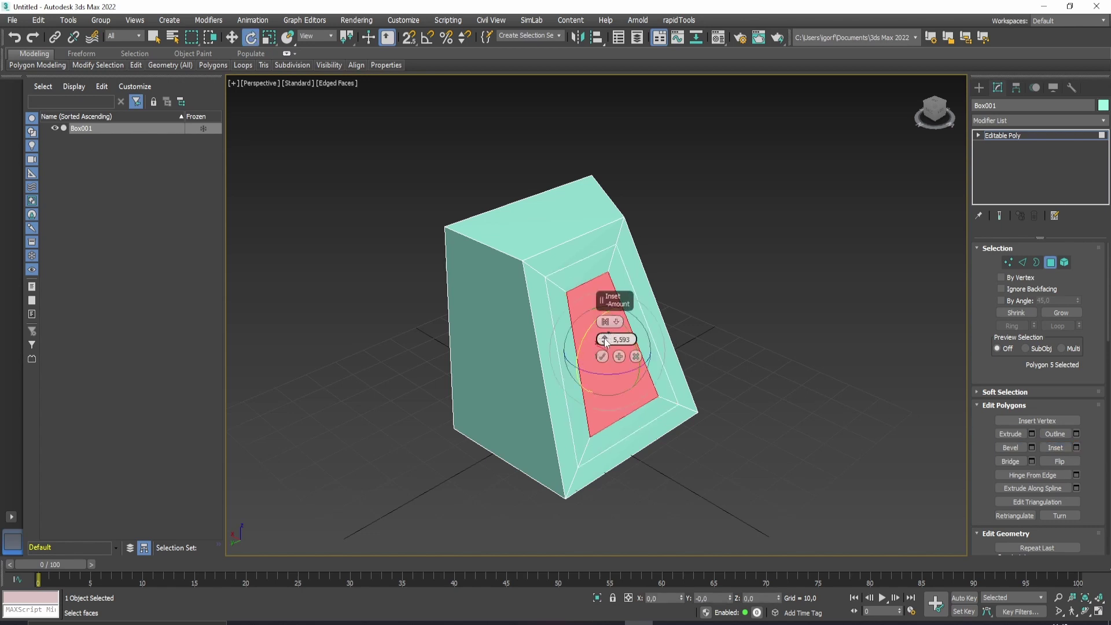
{"action": "mouse_move", "coordinate": [607, 341]}
{"action": "left_mouse_down"}
{"action": "mouse_move", "coordinate": [606, 331]}
{"action": "mouse_move", "coordinate": [606, 349]}
{"action": "left_mouse_up"}
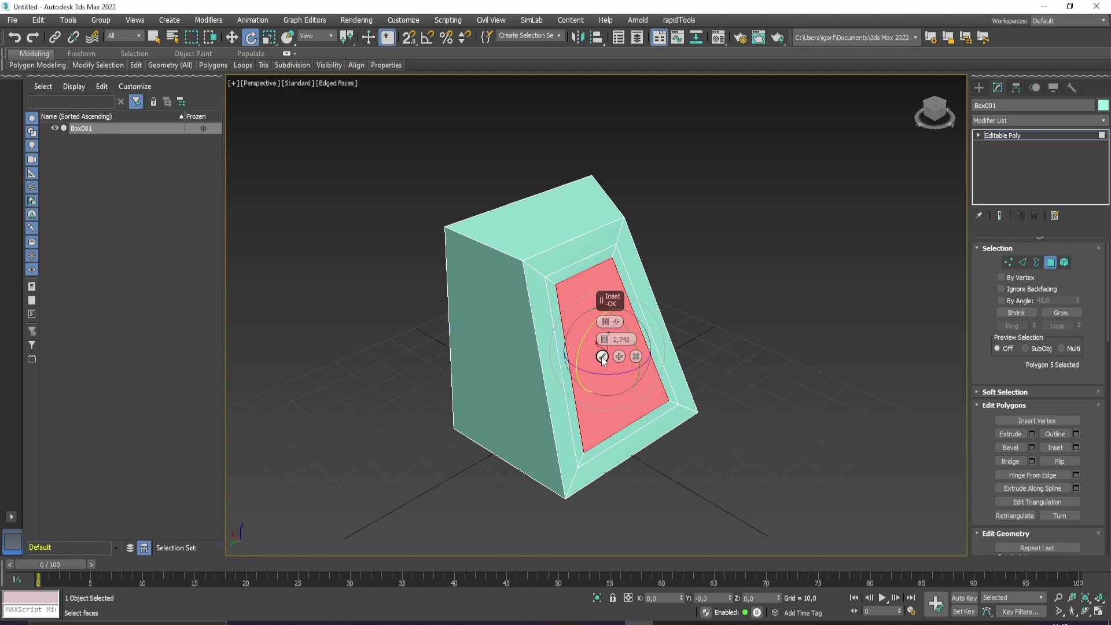
{"action": "left_click", "coordinate": [602, 356]}
{"action": "mouse_move", "coordinate": [752, 352]}
{"action": "middle_mouse_down", "text": "alt"}
{"action": "mouse_move", "coordinate": [664, 349]}
{"action": "mouse_move", "coordinate": [762, 352]}
{"action": "middle_mouse_up", "text": "alt"}
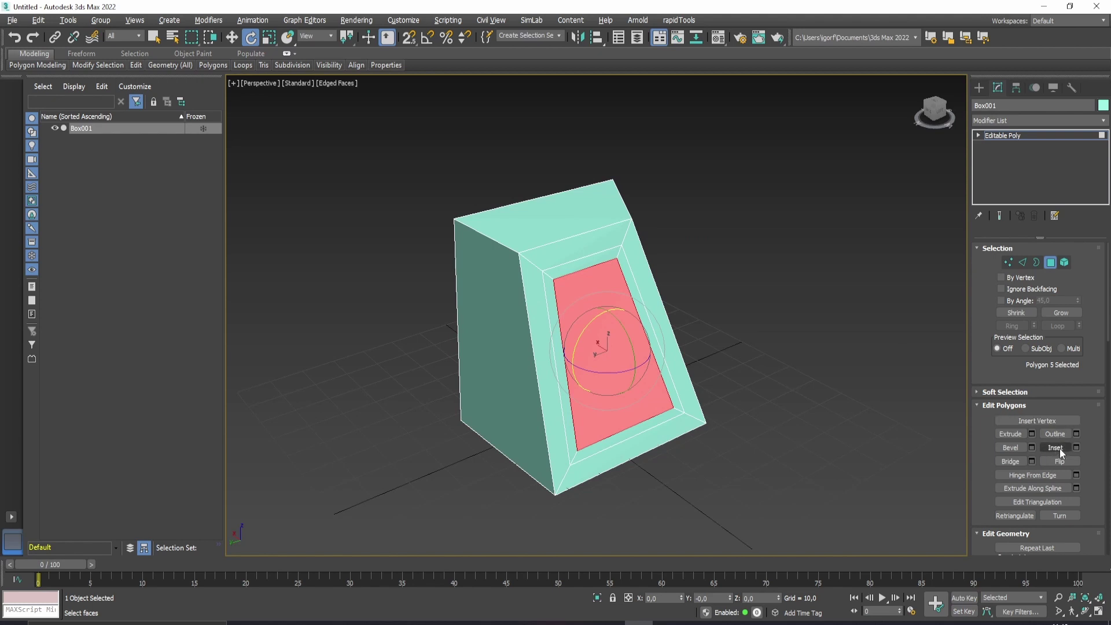
Extrude the inner face inward to form a recessed panel.
{"action": "left_click", "coordinate": [1010, 434]}
{"action": "left_click_drag", "start_coordinate": [630, 320], "coordinate": [622, 355]}
{"action": "mouse_move", "coordinate": [622, 354]}
{"action": "middle_mouse_down", "text": "alt"}
{"action": "mouse_move", "coordinate": [637, 367]}
{"action": "mouse_move", "coordinate": [561, 368]}
{"action": "mouse_move", "coordinate": [541, 355]}
{"action": "mouse_move", "coordinate": [650, 364]}
{"action": "mouse_move", "coordinate": [600, 360]}
{"action": "mouse_move", "coordinate": [590, 340]}
{"action": "mouse_move", "coordinate": [609, 332]}
{"action": "mouse_move", "coordinate": [623, 352]}
{"action": "mouse_move", "coordinate": [616, 364]}
{"action": "middle_mouse_up", "text": "alt"}
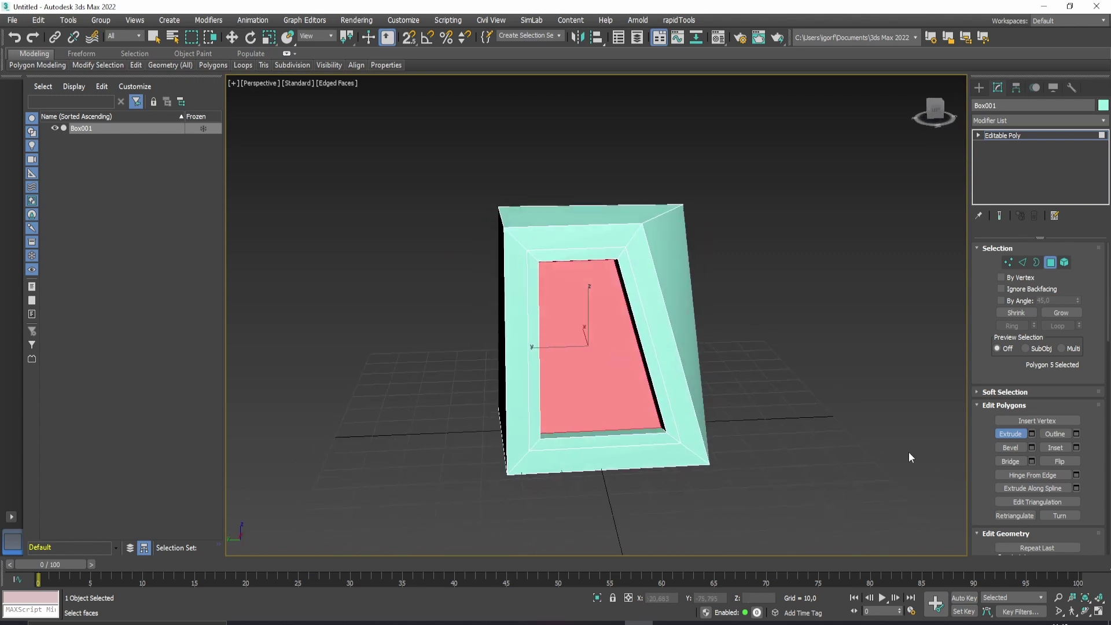
Inset the recessed inner face again and extrude it into a slanted block.
{"action": "left_click", "coordinate": [1054, 449]}
{"action": "mouse_move", "coordinate": [658, 354]}
{"action": "left_mouse_down"}
{"action": "mouse_move", "coordinate": [614, 355]}
{"action": "mouse_move", "coordinate": [602, 264]}
{"action": "left_mouse_up"}
{"action": "left_click", "coordinate": [1006, 432]}
{"action": "mouse_move", "coordinate": [601, 265]}
{"action": "middle_mouse_down", "text": "alt"}
{"action": "mouse_move", "coordinate": [654, 319]}
{"action": "mouse_move", "coordinate": [602, 313]}
{"action": "mouse_move", "coordinate": [664, 313]}
{"action": "mouse_move", "coordinate": [636, 322]}
{"action": "middle_mouse_up", "text": "alt"}
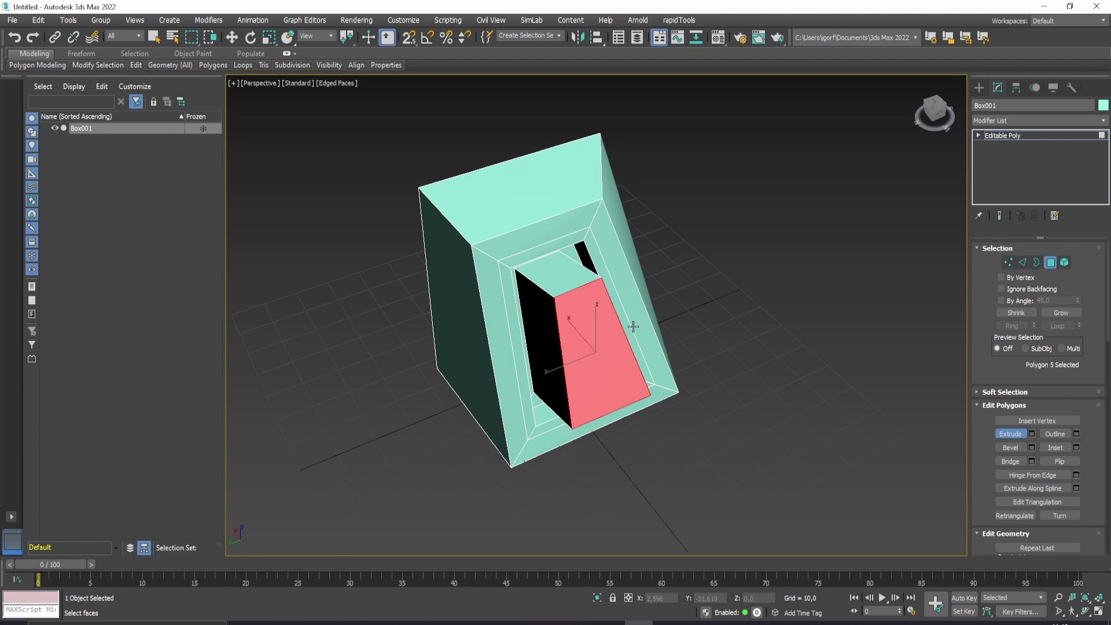
{"action": "mouse_move", "coordinate": [672, 361]}
{"action": "middle_mouse_down", "text": "alt"}
{"action": "mouse_move", "coordinate": [657, 335]}
{"action": "mouse_move", "coordinate": [669, 334]}
{"action": "mouse_move", "coordinate": [654, 345]}
{"action": "middle_mouse_up", "text": "alt"}
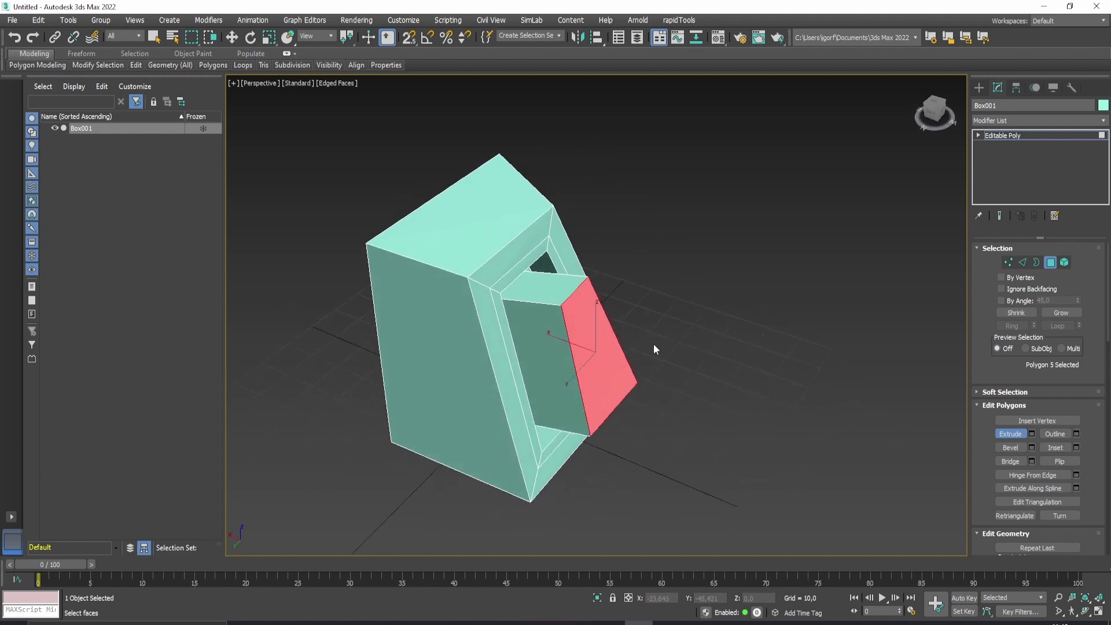
At Edge level, select the rim edges of the box's front frame.
{"action": "left_click", "coordinate": [1022, 264]}
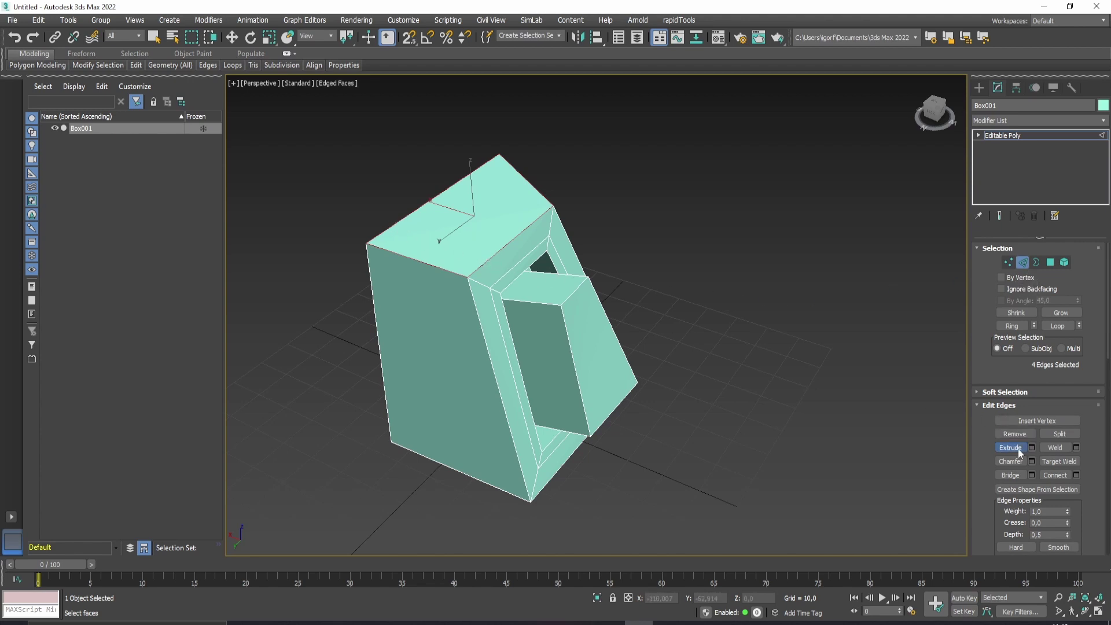
{"action": "key", "text": "e"}
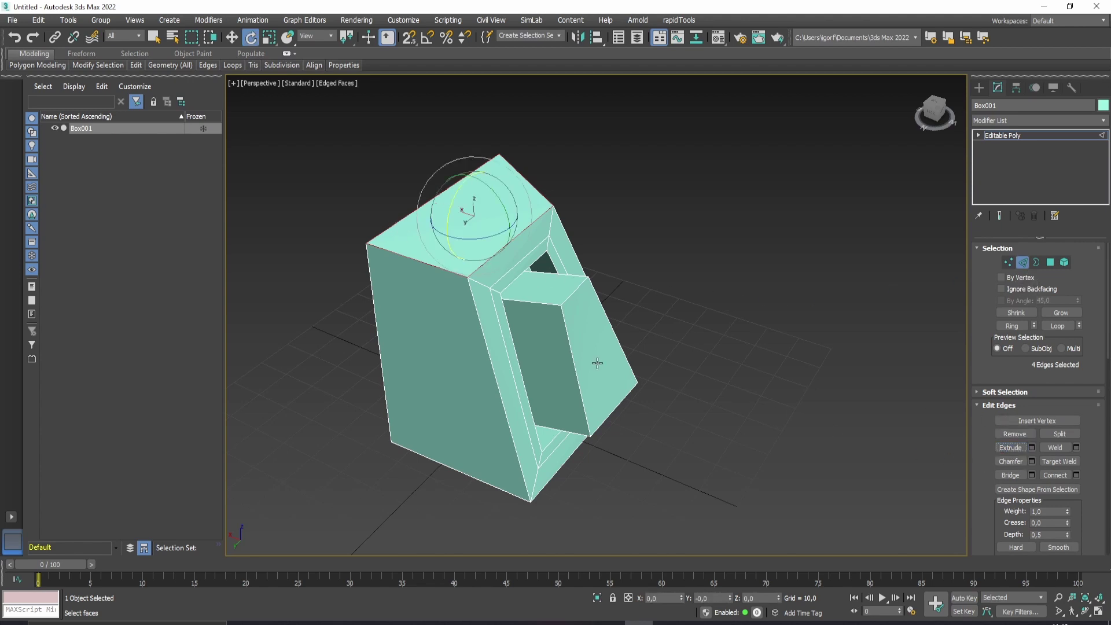
{"action": "left_click", "coordinate": [387, 233]}
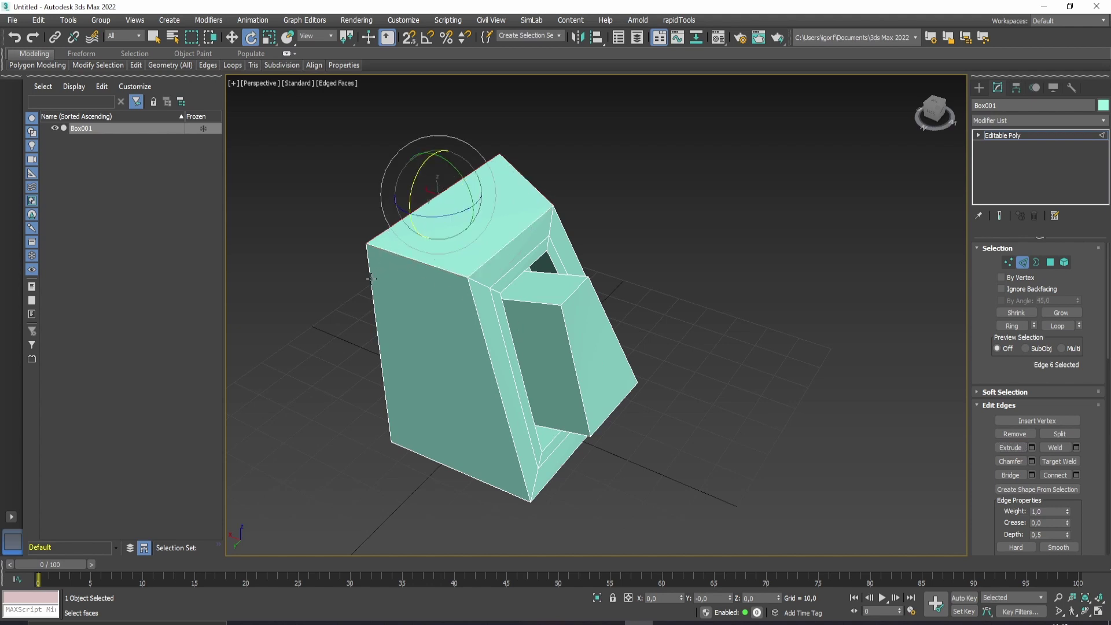
{"action": "middle_click_drag", "start_coordinate": [368, 278], "coordinate": [451, 327], "text": "alt"}
{"action": "key", "text": "ctrl+z"}
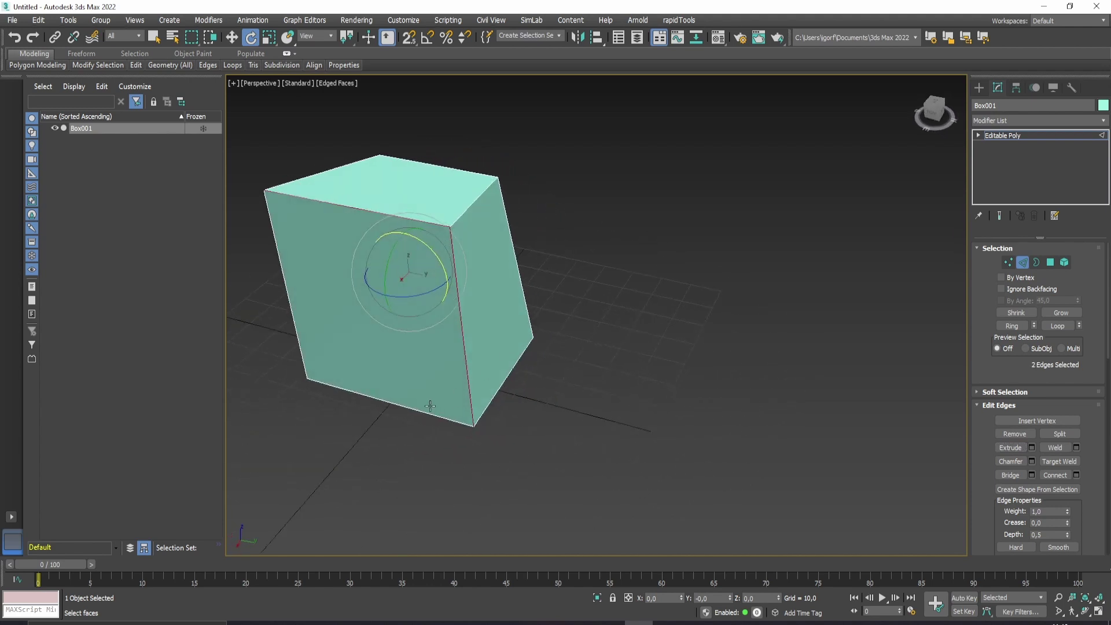
{"action": "left_click", "coordinate": [294, 309], "text": "ctrl"}
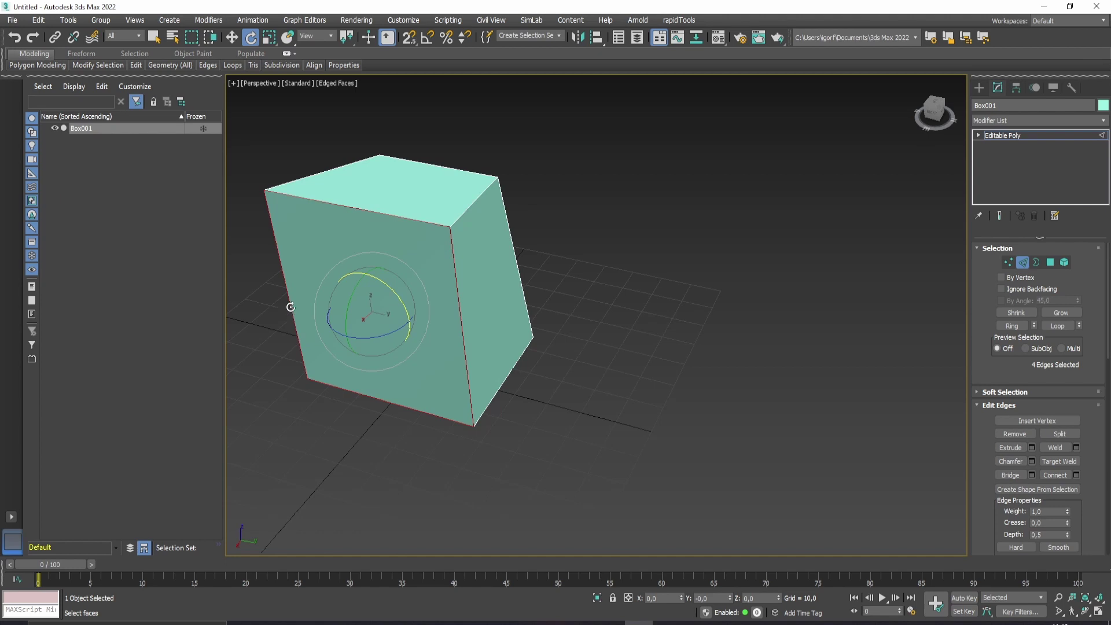
{"action": "middle_click_drag", "start_coordinate": [429, 356], "coordinate": [456, 336], "text": "alt"}
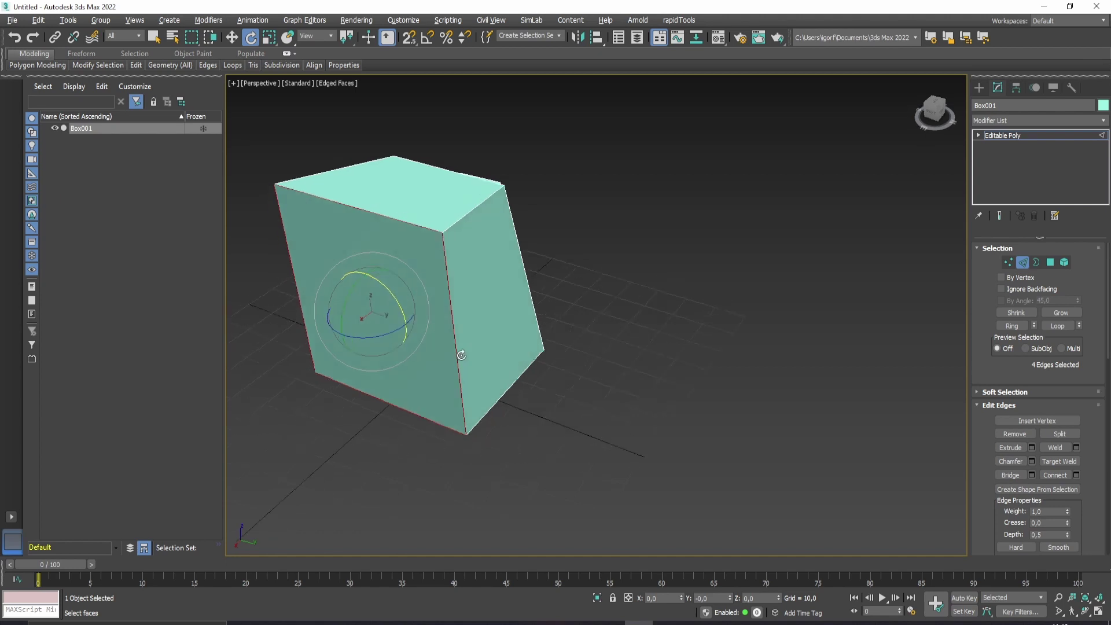
Chamfer the selected edges by 4,016 with 3 segments.
{"action": "left_click", "coordinate": [1032, 462]}
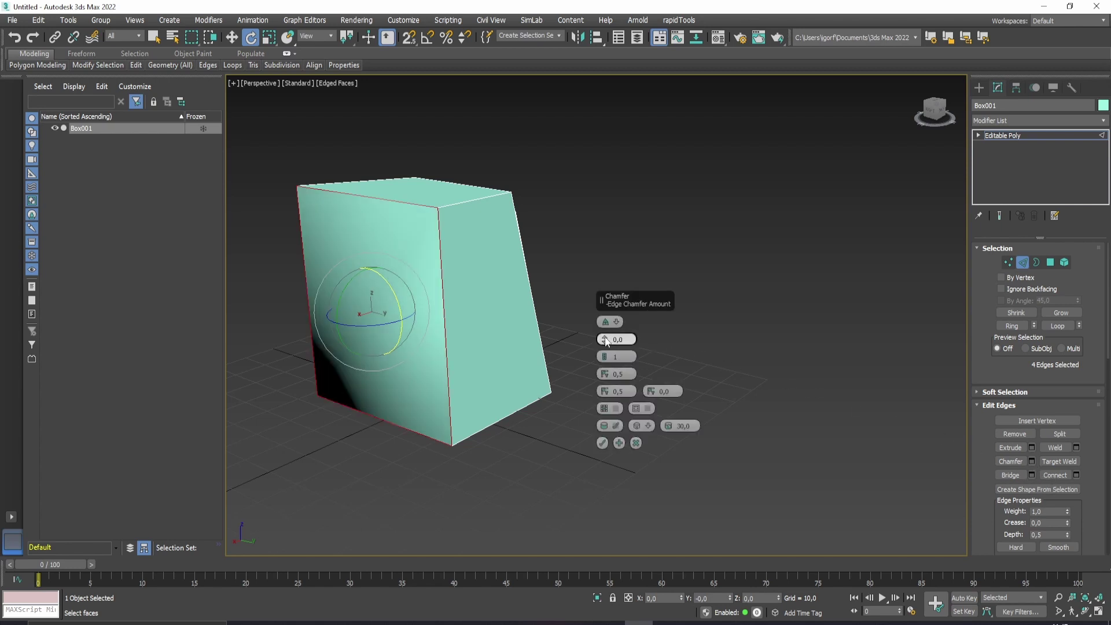
{"action": "left_click_drag", "start_coordinate": [606, 341], "coordinate": [615, 323]}
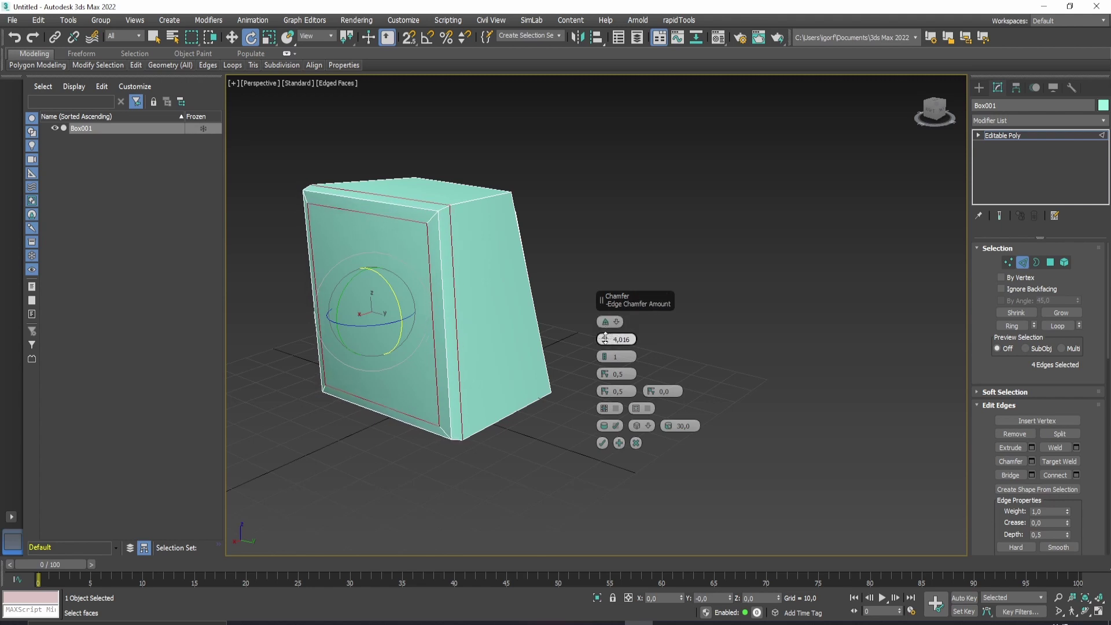
{"action": "mouse_move", "coordinate": [606, 357]}
{"action": "left_mouse_down"}
{"action": "mouse_move", "coordinate": [607, 346]}
{"action": "mouse_move", "coordinate": [595, 434]}
{"action": "mouse_move", "coordinate": [604, 361]}
{"action": "left_mouse_up"}
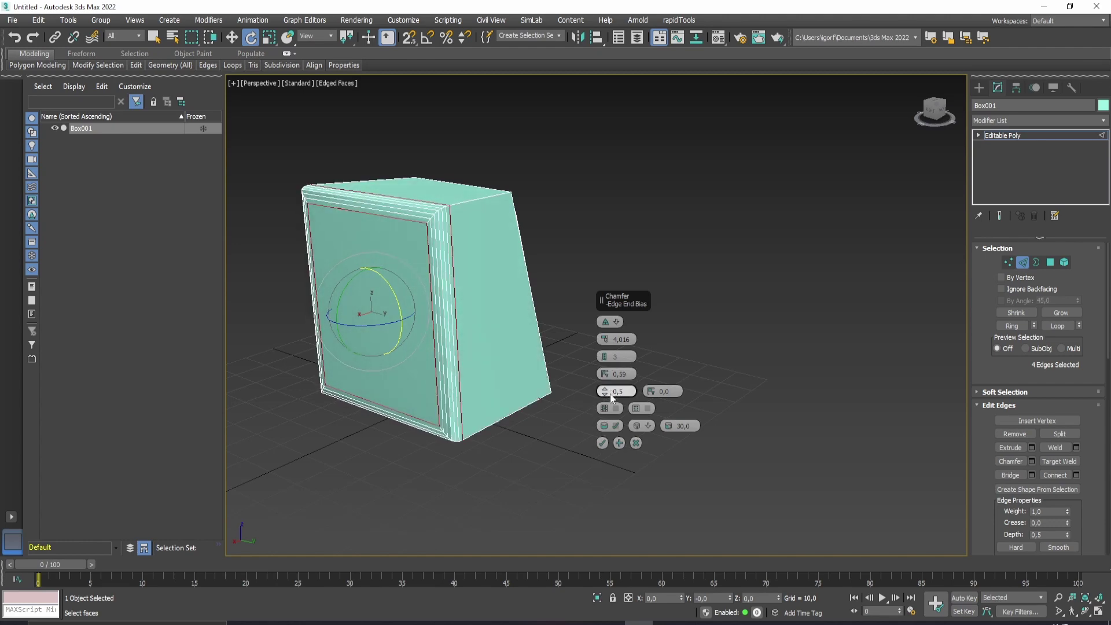
{"action": "left_click", "coordinate": [602, 443]}
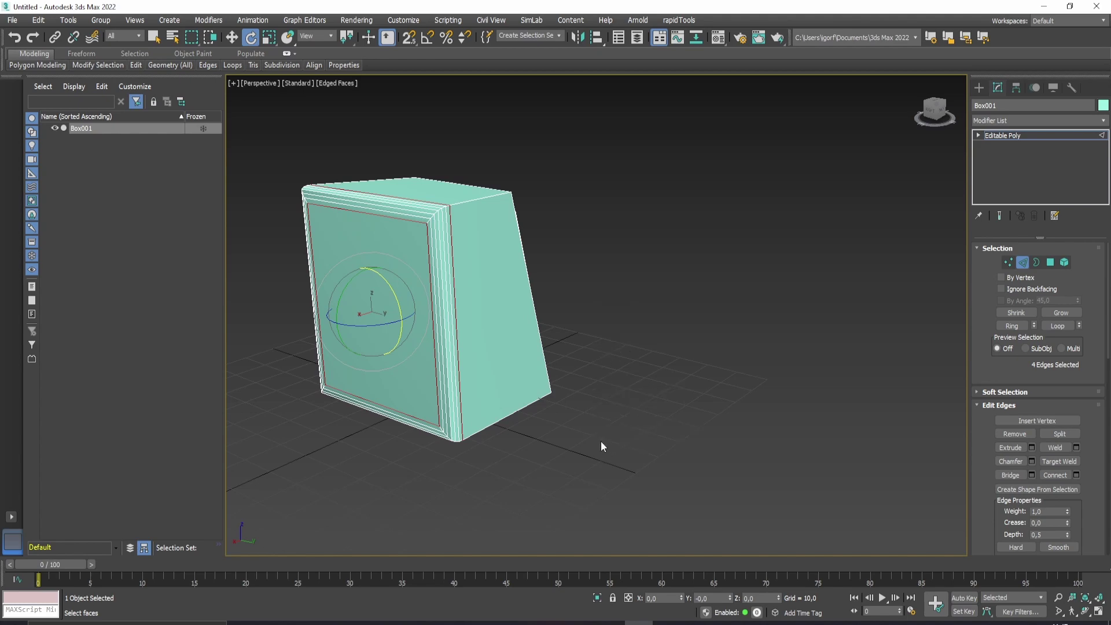
{"action": "mouse_move", "coordinate": [600, 441]}
{"action": "middle_mouse_down", "text": "alt"}
{"action": "mouse_move", "coordinate": [568, 337]}
{"action": "mouse_move", "coordinate": [582, 348]}
{"action": "mouse_move", "coordinate": [575, 384]}
{"action": "mouse_move", "coordinate": [533, 350]}
{"action": "mouse_move", "coordinate": [341, 369]}
{"action": "mouse_move", "coordinate": [453, 388]}
{"action": "mouse_move", "coordinate": [471, 379]}
{"action": "middle_mouse_up", "text": "alt"}
{"action": "left_click", "coordinate": [575, 379]}
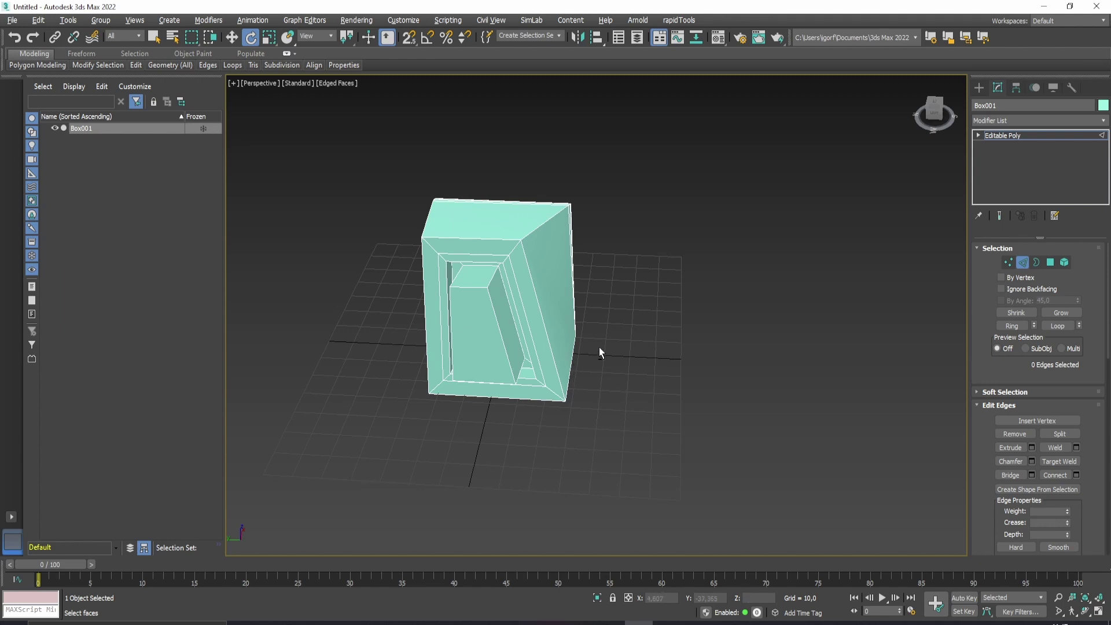
{"action": "middle_click_drag", "start_coordinate": [598, 348], "coordinate": [520, 292], "text": "alt"}
{"action": "scroll", "coordinate": [522, 299], "scroll_direction": "up", "scroll_amount": 3}
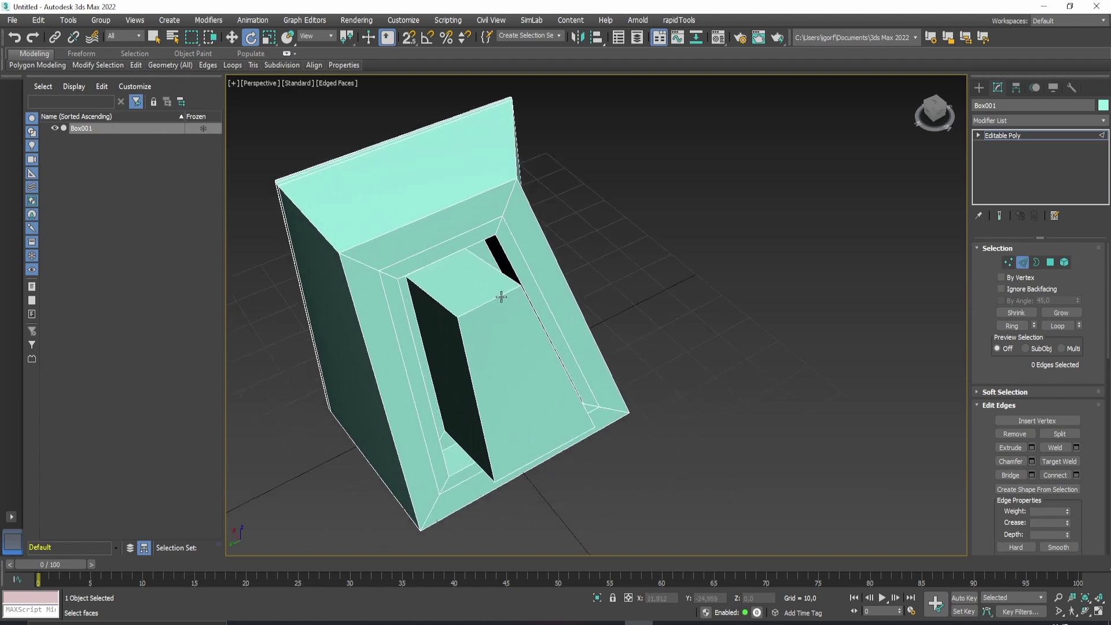
{"action": "middle_click_drag", "start_coordinate": [445, 301], "coordinate": [420, 281], "text": "alt"}
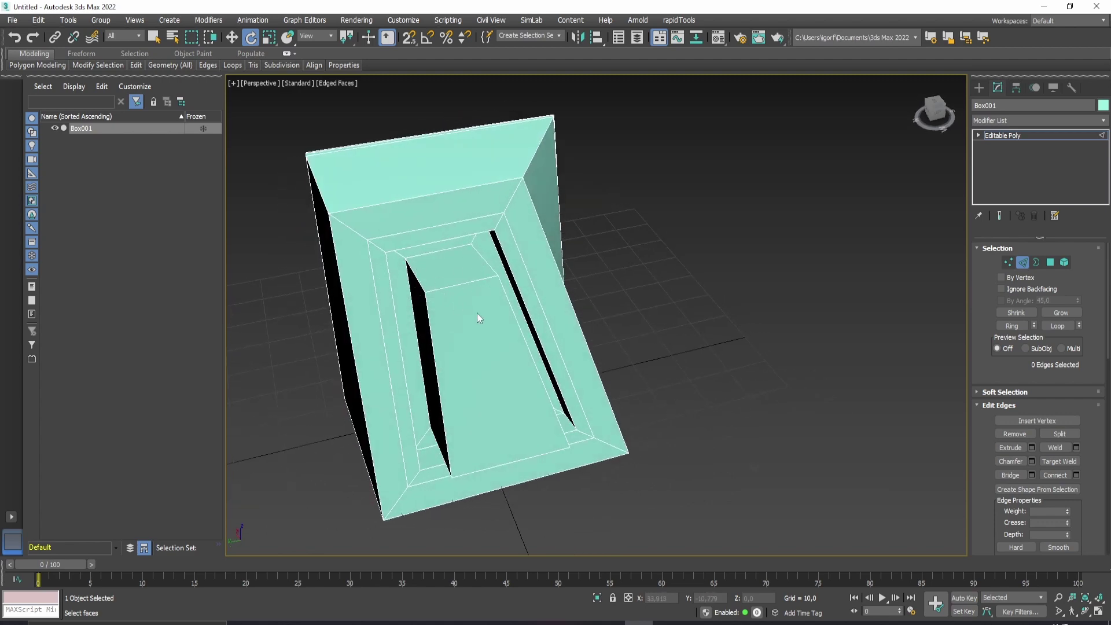
Enter Vertex sub-object level and zoom in on the inner panel's corner.
{"action": "left_click", "coordinate": [1007, 260]}
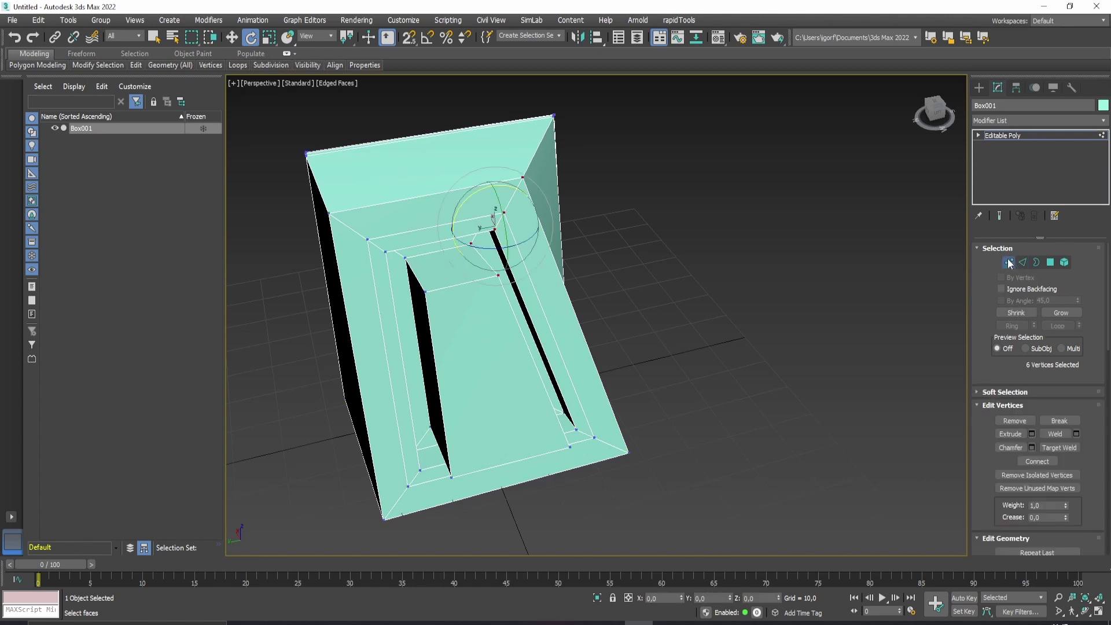
{"action": "left_click", "coordinate": [634, 345]}
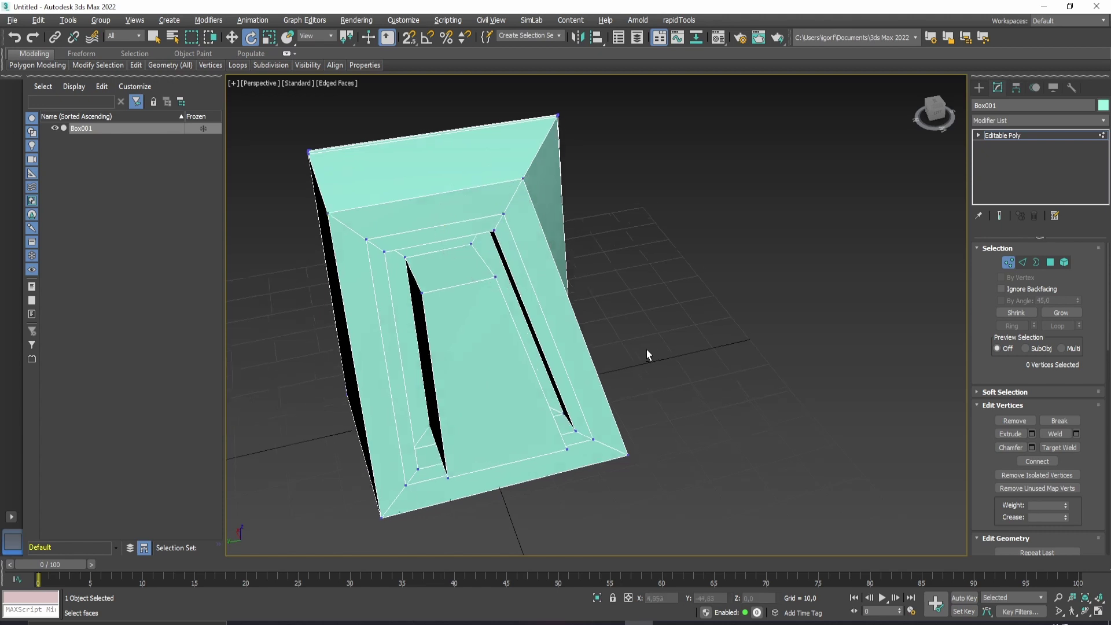
{"action": "middle_click_drag", "start_coordinate": [646, 350], "coordinate": [638, 369], "text": "alt"}
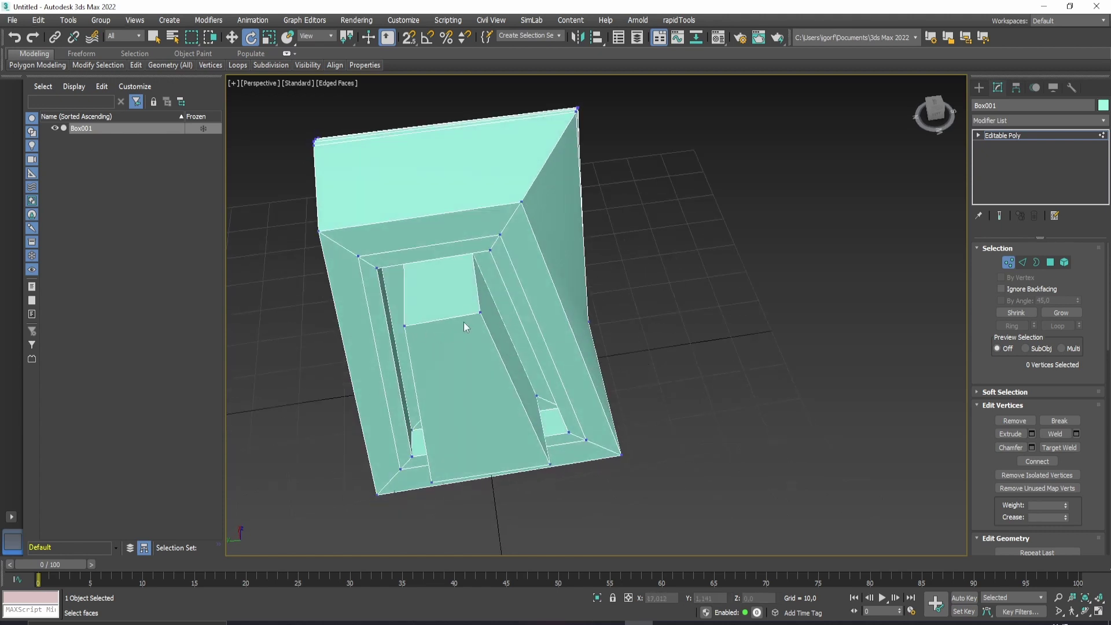
{"action": "middle_click_drag", "start_coordinate": [457, 331], "coordinate": [490, 319], "text": "alt"}
{"action": "scroll", "coordinate": [489, 312], "scroll_direction": "up", "scroll_amount": 2}
{"action": "scroll", "coordinate": [487, 311], "scroll_direction": "up", "scroll_amount": 2}
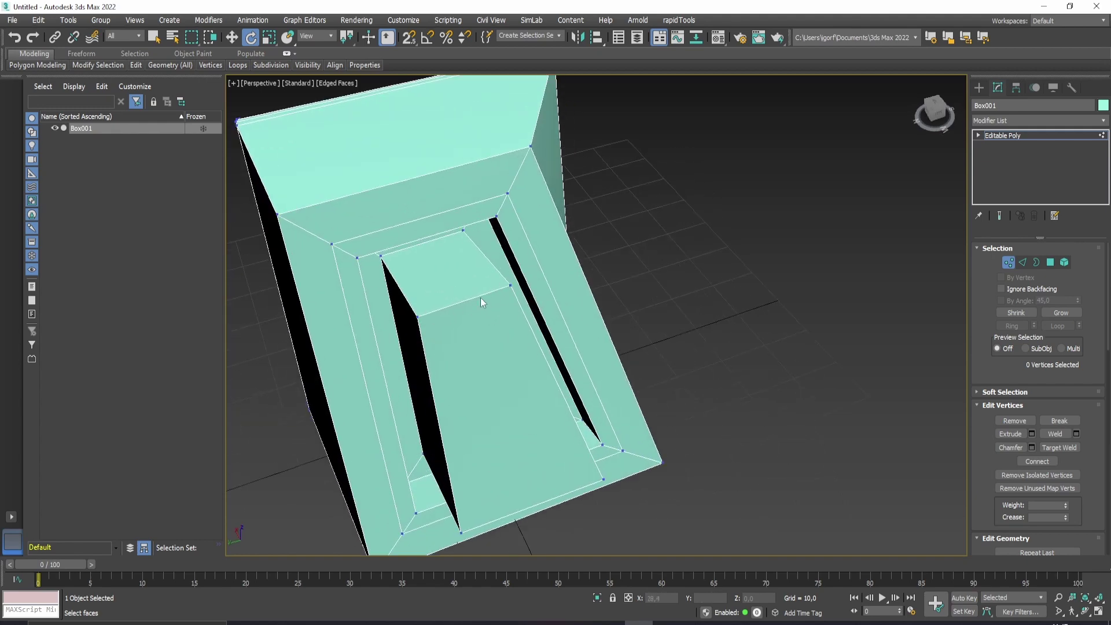
{"action": "middle_click_drag", "start_coordinate": [474, 312], "coordinate": [485, 315], "text": "alt"}
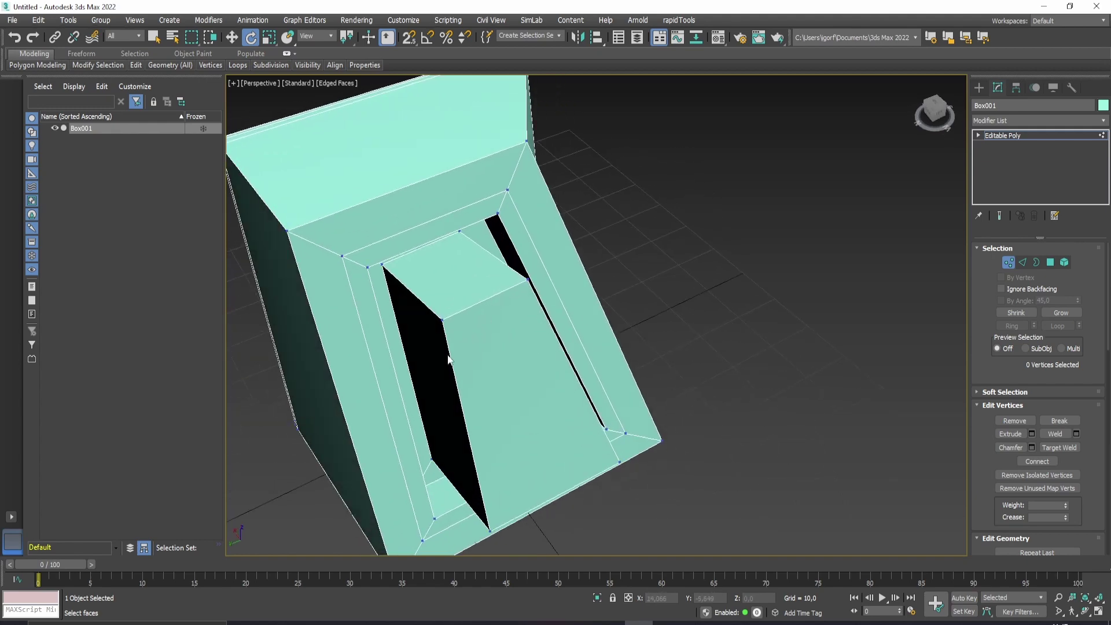
Trial-collapse two inner-panel corner vertices, then undo the collapse.
{"action": "left_click", "coordinate": [442, 320]}
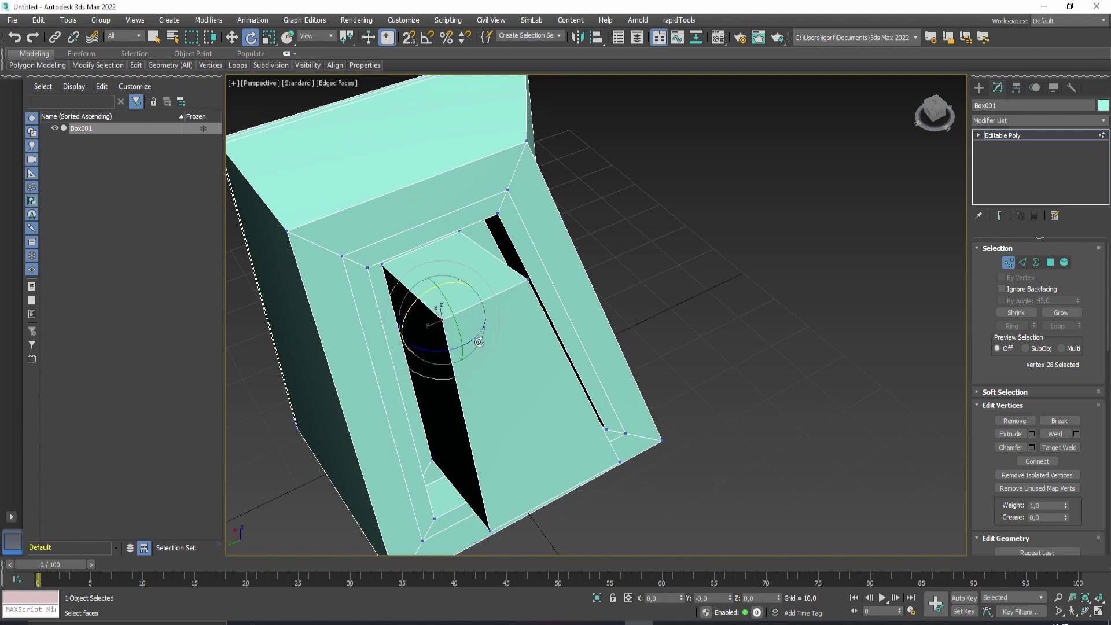
{"action": "left_click", "coordinate": [527, 280], "text": "ctrl"}
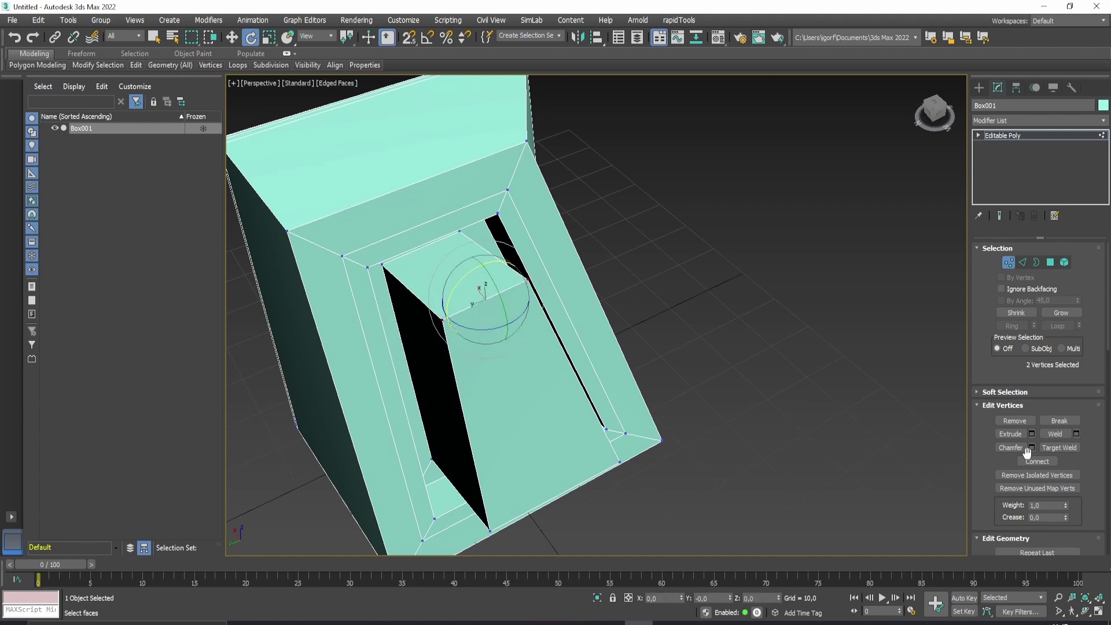
{"action": "scroll", "coordinate": [1088, 469], "scroll_direction": "down", "scroll_amount": 3}
{"action": "scroll", "coordinate": [1094, 471], "scroll_direction": "down", "scroll_amount": 3}
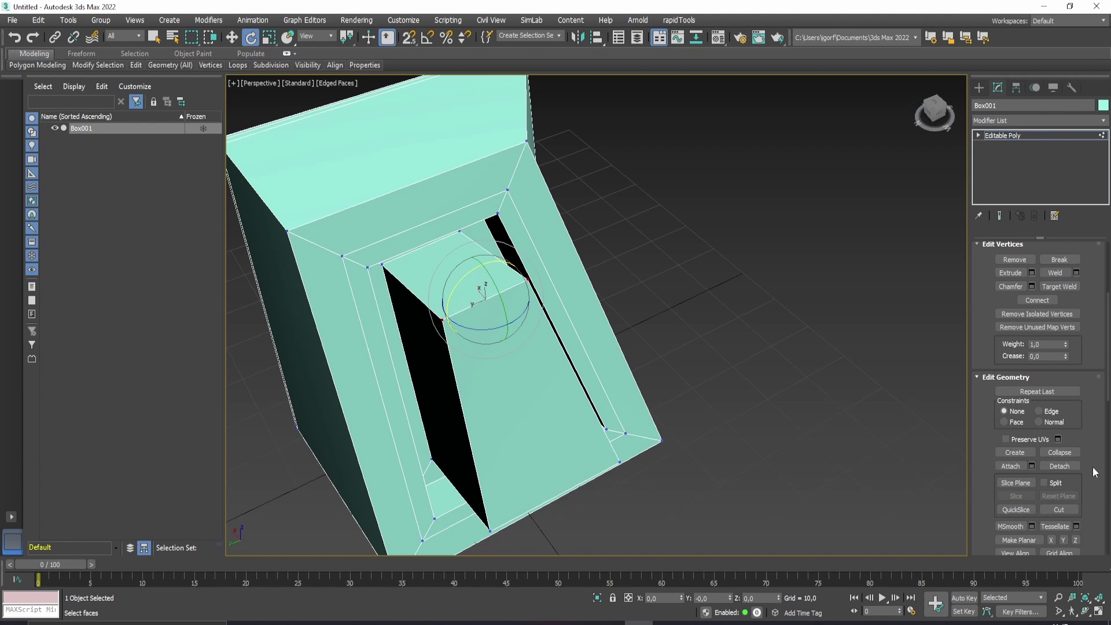
{"action": "left_click", "coordinate": [1062, 452]}
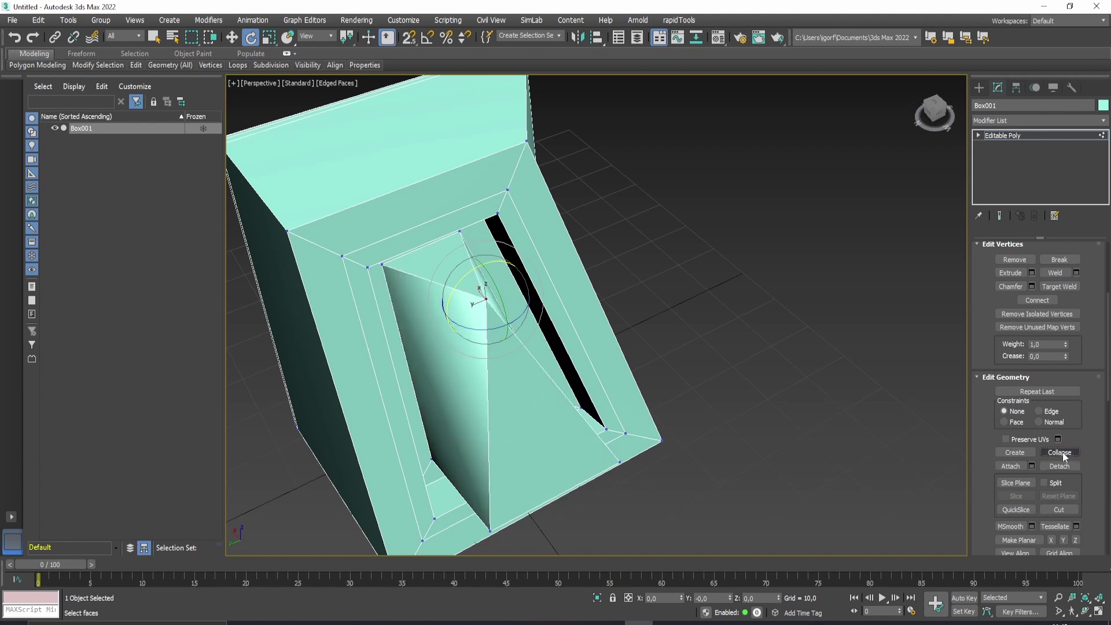
{"action": "mouse_move", "coordinate": [759, 425]}
{"action": "middle_mouse_down", "text": "alt"}
{"action": "mouse_move", "coordinate": [727, 423]}
{"action": "mouse_move", "coordinate": [610, 352]}
{"action": "middle_mouse_up", "text": "alt"}
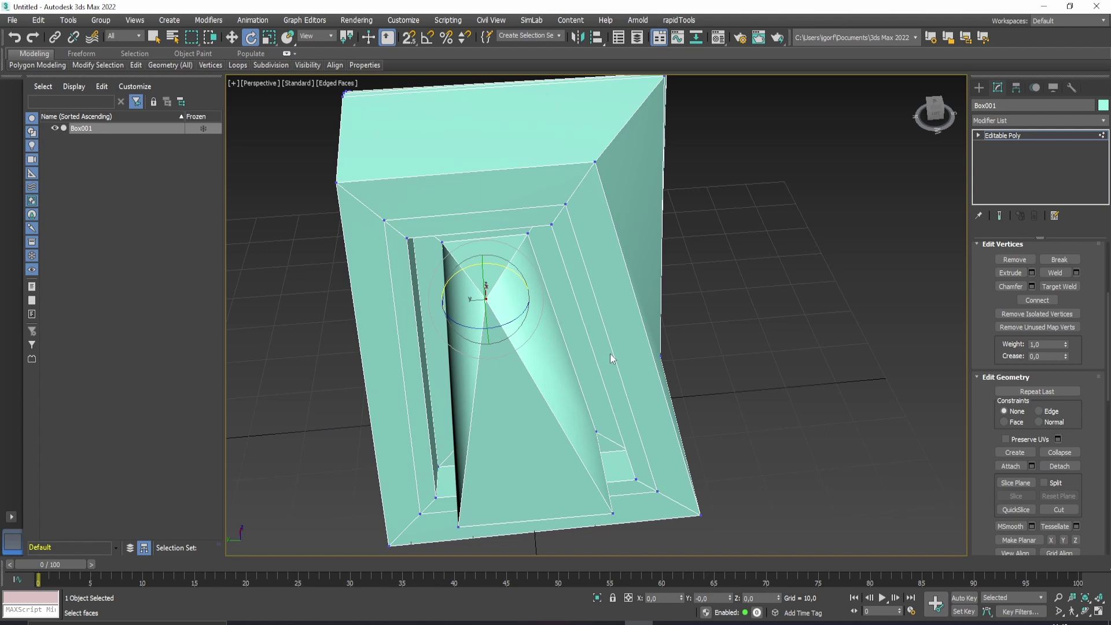
{"action": "middle_click_drag", "start_coordinate": [591, 349], "coordinate": [635, 353], "text": "alt"}
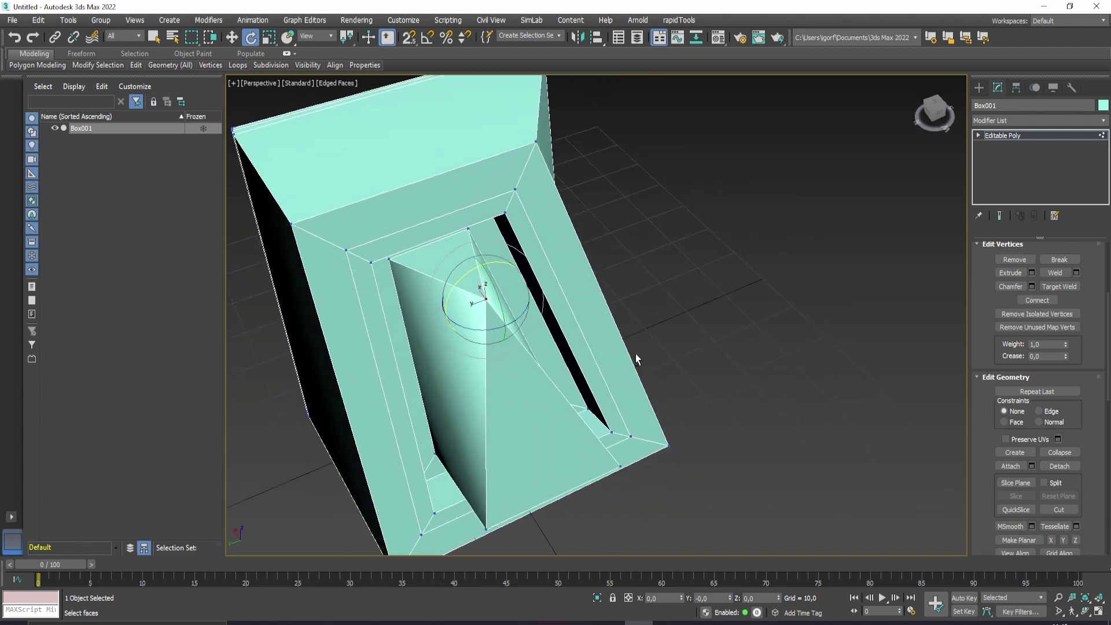
{"action": "key", "text": "ctrl+z"}
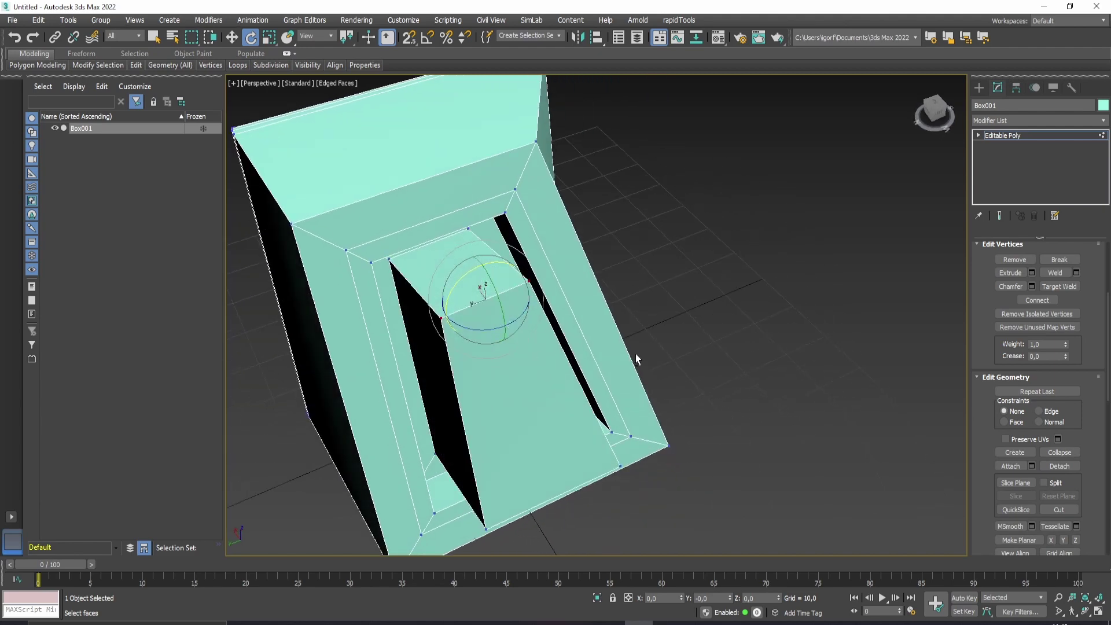
{"action": "key", "text": "ctrl+z"}
Select a corner vertex of the inner panel from the front view.
{"action": "middle_click_drag", "start_coordinate": [710, 351], "coordinate": [623, 343], "text": "alt"}
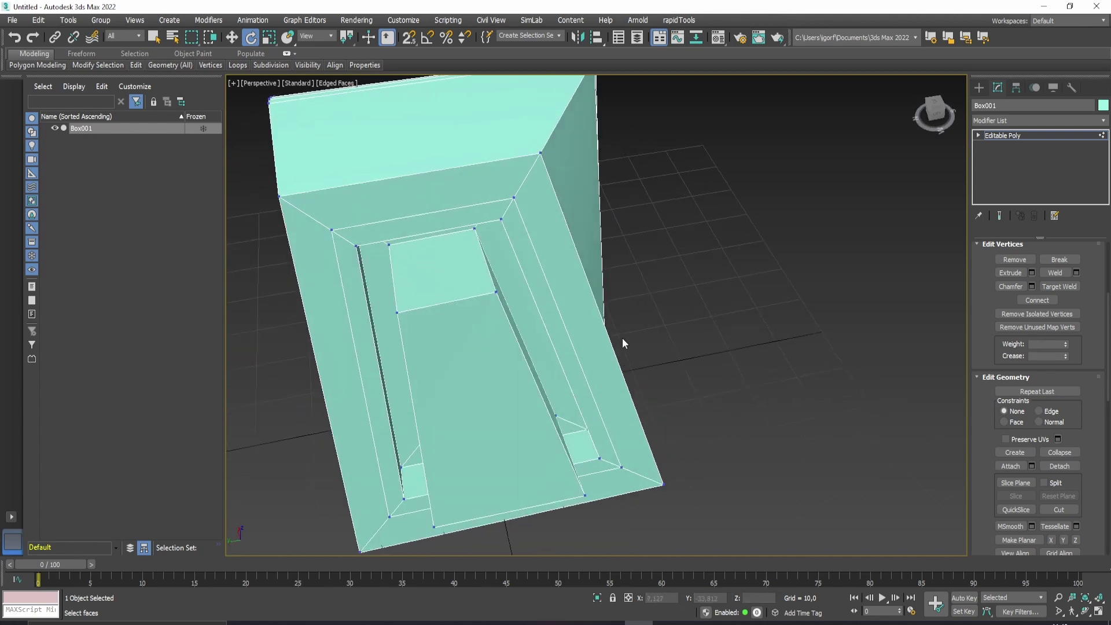
{"action": "left_click", "coordinate": [497, 293]}
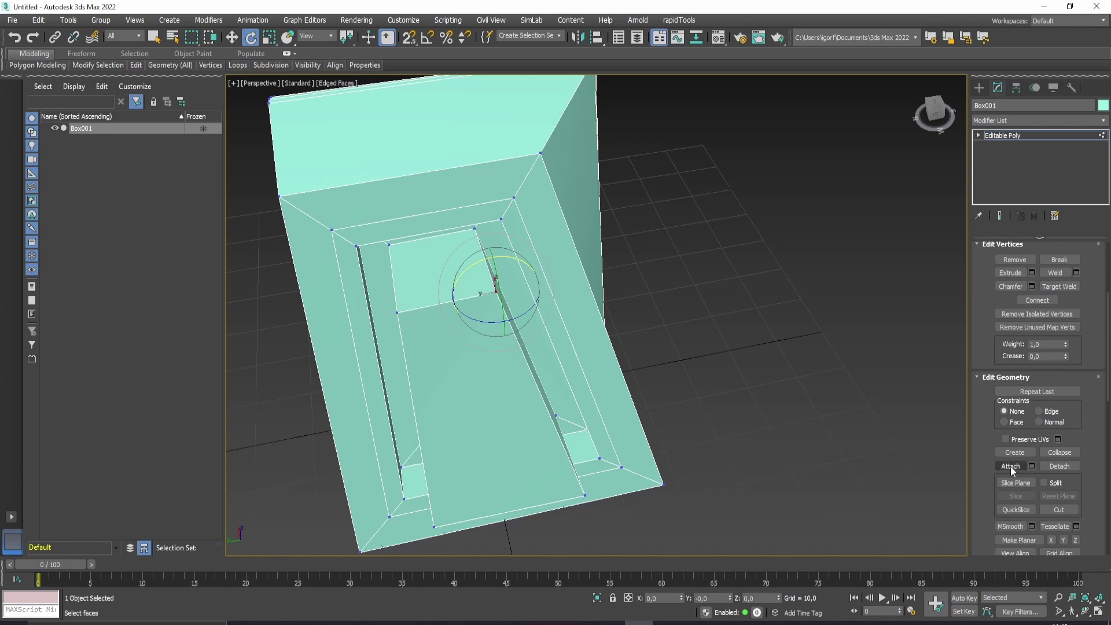
{"action": "scroll", "coordinate": [1096, 405], "scroll_direction": "up", "scroll_amount": 3}
{"action": "scroll", "coordinate": [1099, 399], "scroll_direction": "up", "scroll_amount": 2}
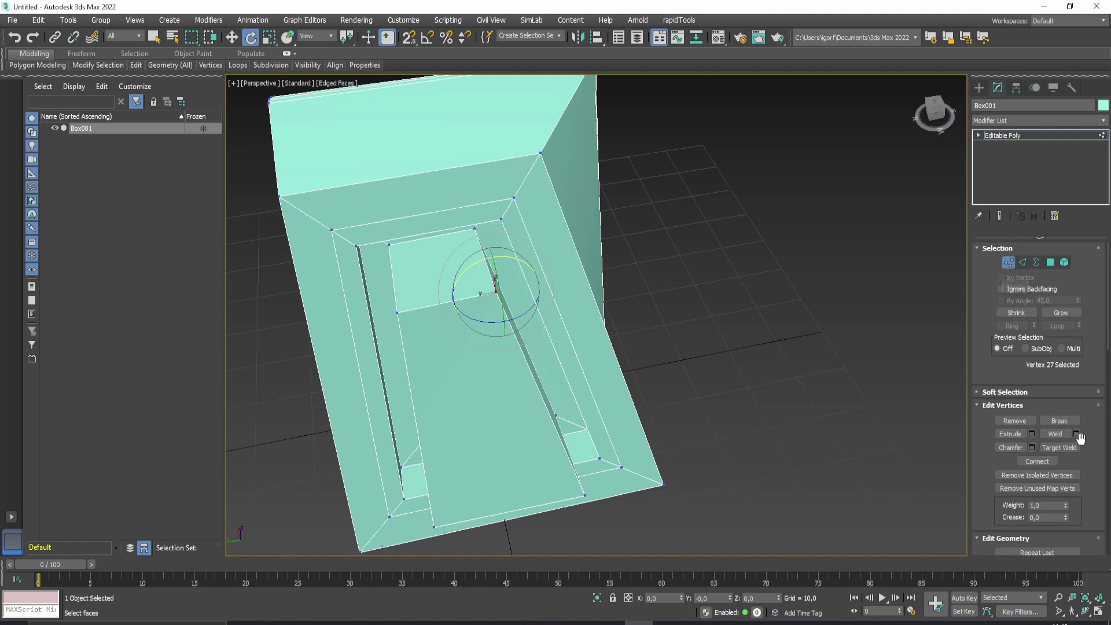
Target Weld two loose inner-panel corner vertices onto neighbouring frame vertices.
{"action": "left_click", "coordinate": [1061, 448]}
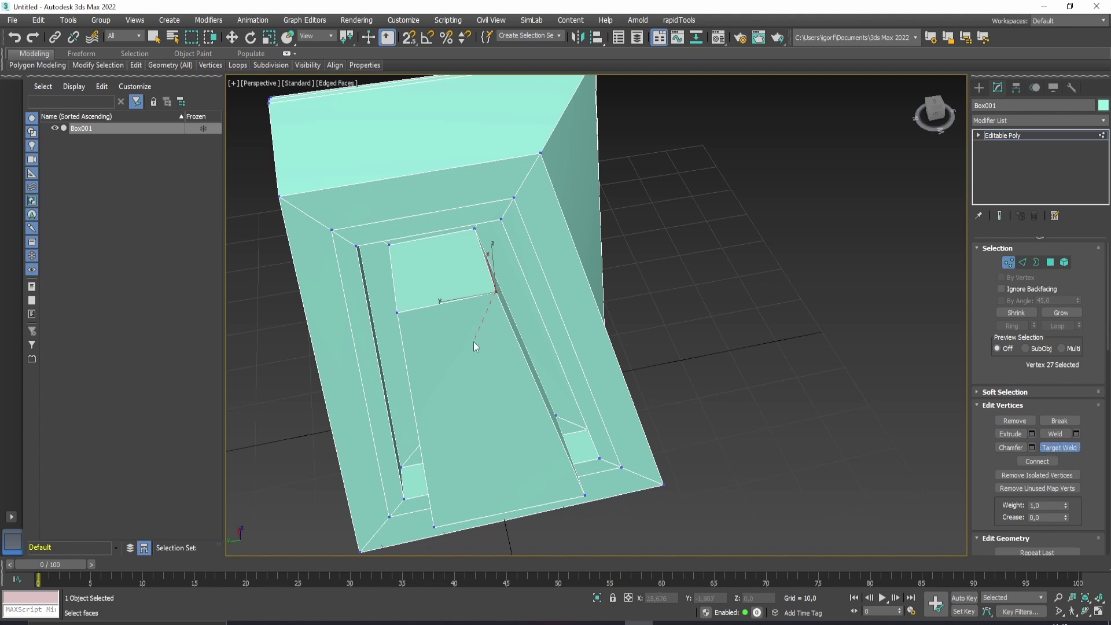
{"action": "left_click", "coordinate": [397, 314]}
{"action": "mouse_move", "coordinate": [417, 330]}
{"action": "middle_mouse_down", "text": "alt"}
{"action": "mouse_move", "coordinate": [447, 333]}
{"action": "mouse_move", "coordinate": [440, 324]}
{"action": "mouse_move", "coordinate": [531, 362]}
{"action": "mouse_move", "coordinate": [567, 395]}
{"action": "middle_mouse_up", "text": "alt"}
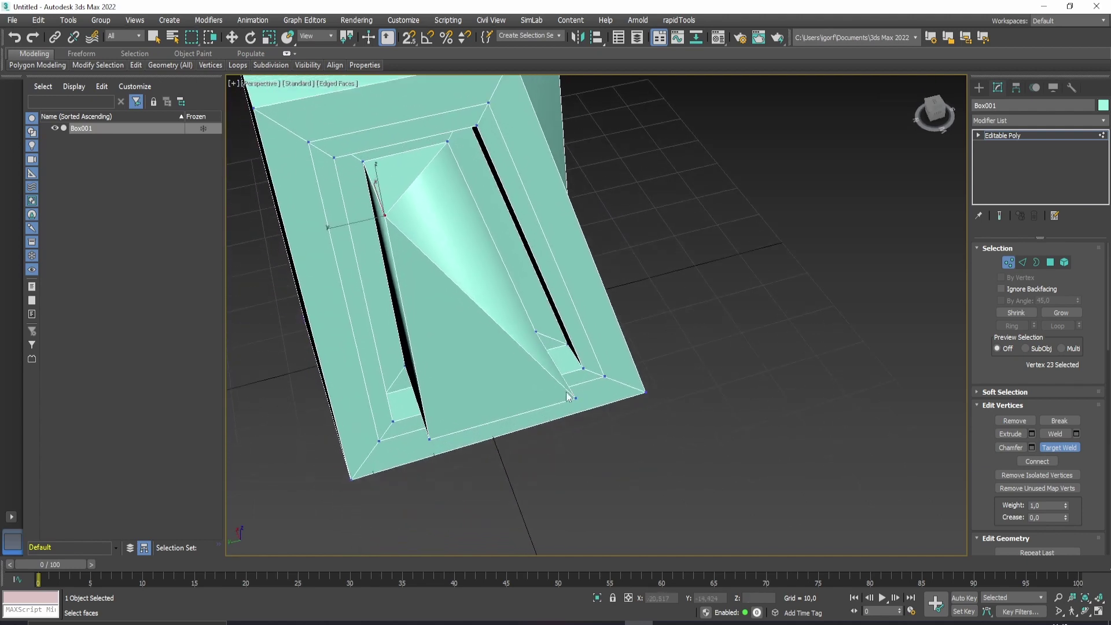
{"action": "left_click", "coordinate": [576, 398]}
{"action": "left_click", "coordinate": [429, 438]}
{"action": "mouse_move", "coordinate": [475, 443]}
{"action": "middle_mouse_down", "text": "alt"}
{"action": "mouse_move", "coordinate": [489, 422]}
{"action": "mouse_move", "coordinate": [454, 421]}
{"action": "mouse_move", "coordinate": [575, 420]}
{"action": "mouse_move", "coordinate": [492, 427]}
{"action": "mouse_move", "coordinate": [542, 443]}
{"action": "middle_mouse_up", "text": "alt"}
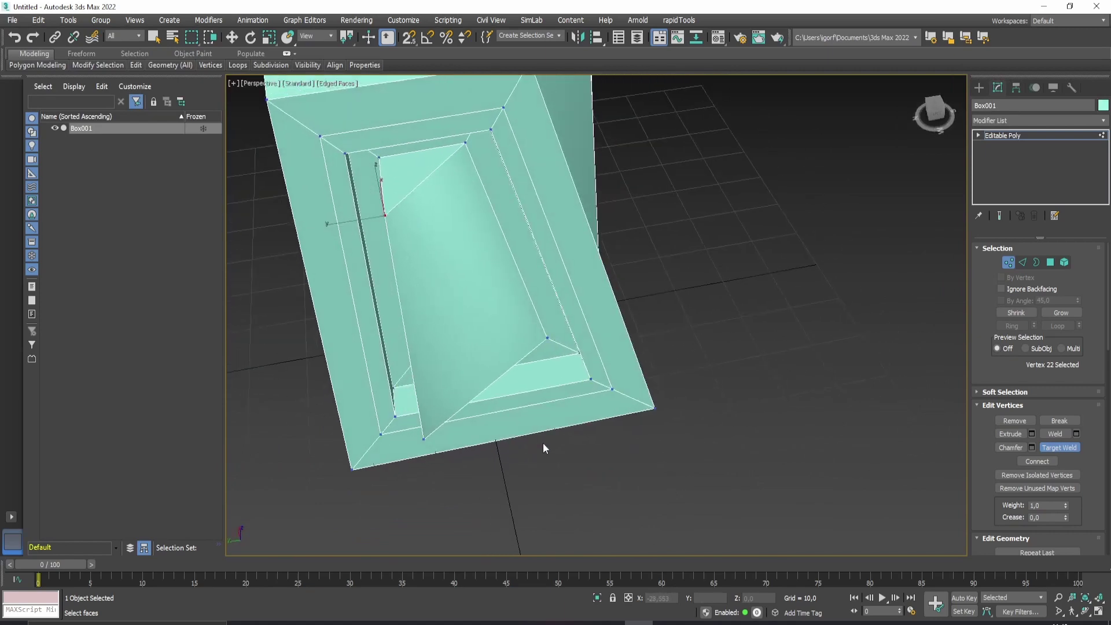
Turn off Target Weld, switch to Rotate, and select two inner-panel vertices.
{"action": "left_click", "coordinate": [1061, 448]}
{"action": "key", "text": "e"}
{"action": "mouse_move", "coordinate": [769, 434]}
{"action": "middle_mouse_down"}
{"action": "mouse_move", "coordinate": [720, 434]}
{"action": "mouse_move", "coordinate": [724, 422]}
{"action": "mouse_move", "coordinate": [733, 444]}
{"action": "middle_mouse_up"}
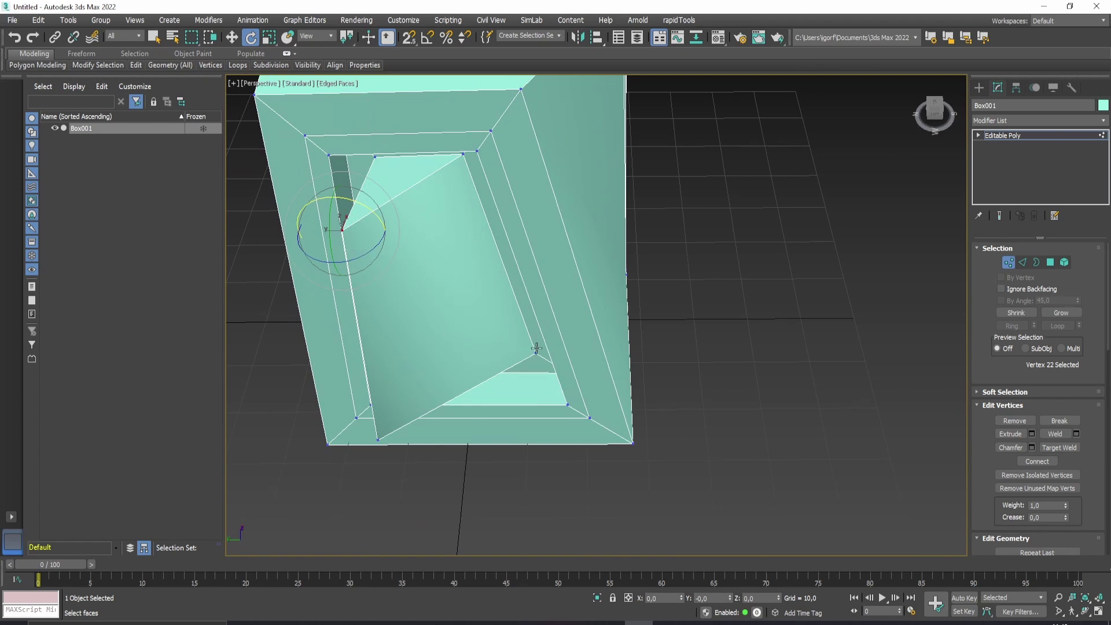
{"action": "left_click_drag", "start_coordinate": [541, 360], "coordinate": [534, 352]}
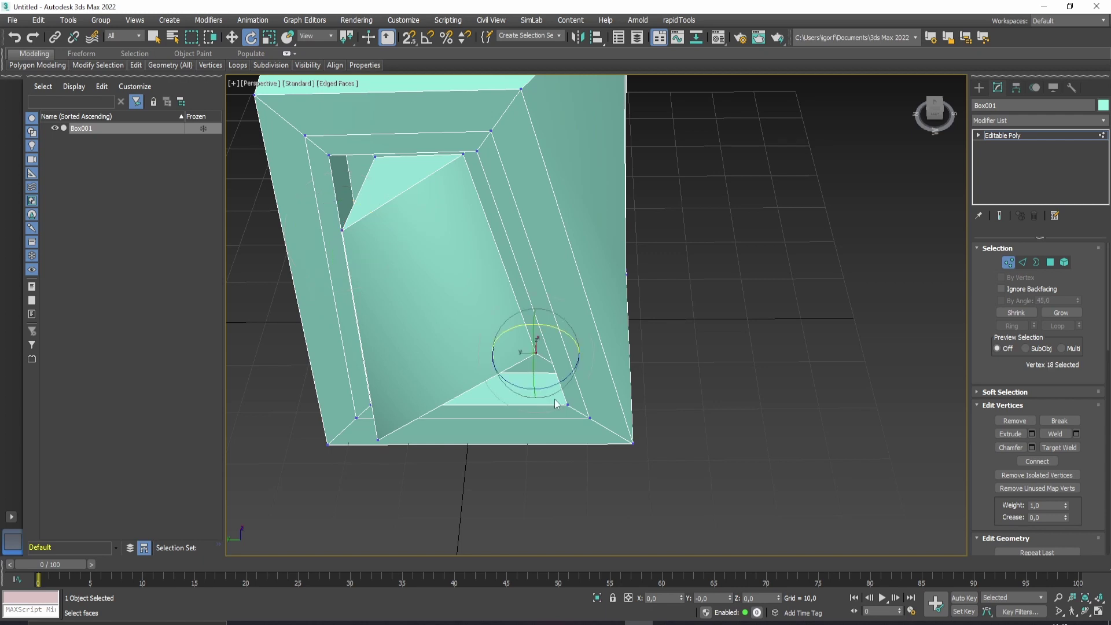
{"action": "left_click", "coordinate": [342, 231], "text": "ctrl"}
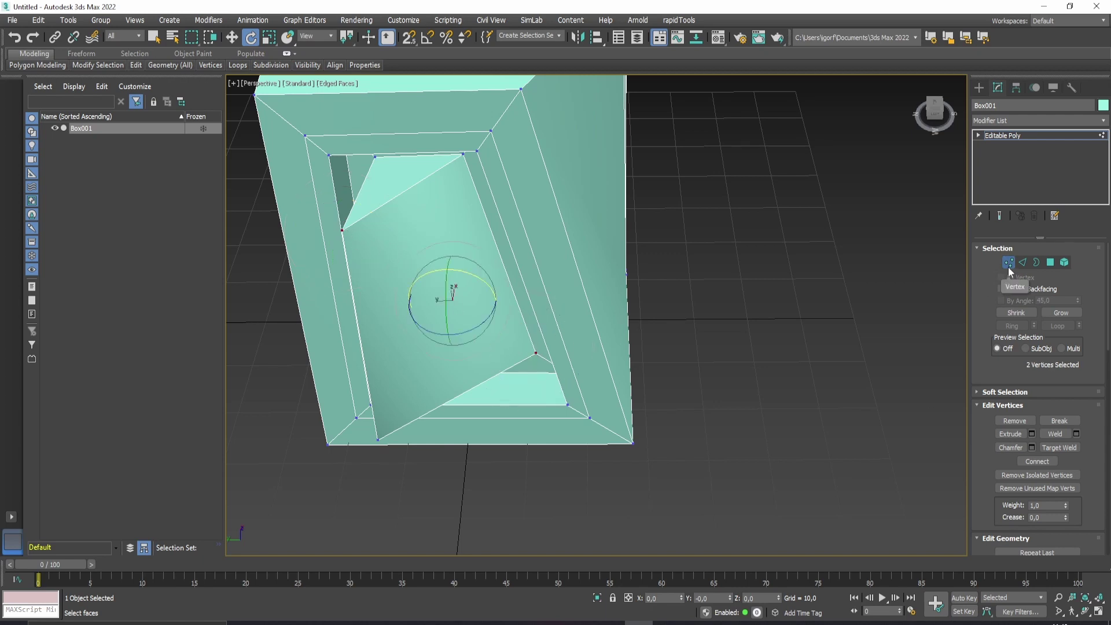
Work on the selected inner-panel vertices and zoom out to inspect the tilted inner face.
{"action": "left_click", "coordinate": [1034, 461]}
{"action": "mouse_move", "coordinate": [440, 344]}
{"action": "middle_mouse_down", "text": "alt"}
{"action": "mouse_move", "coordinate": [498, 337]}
{"action": "mouse_move", "coordinate": [424, 295]}
{"action": "middle_mouse_up", "text": "alt"}
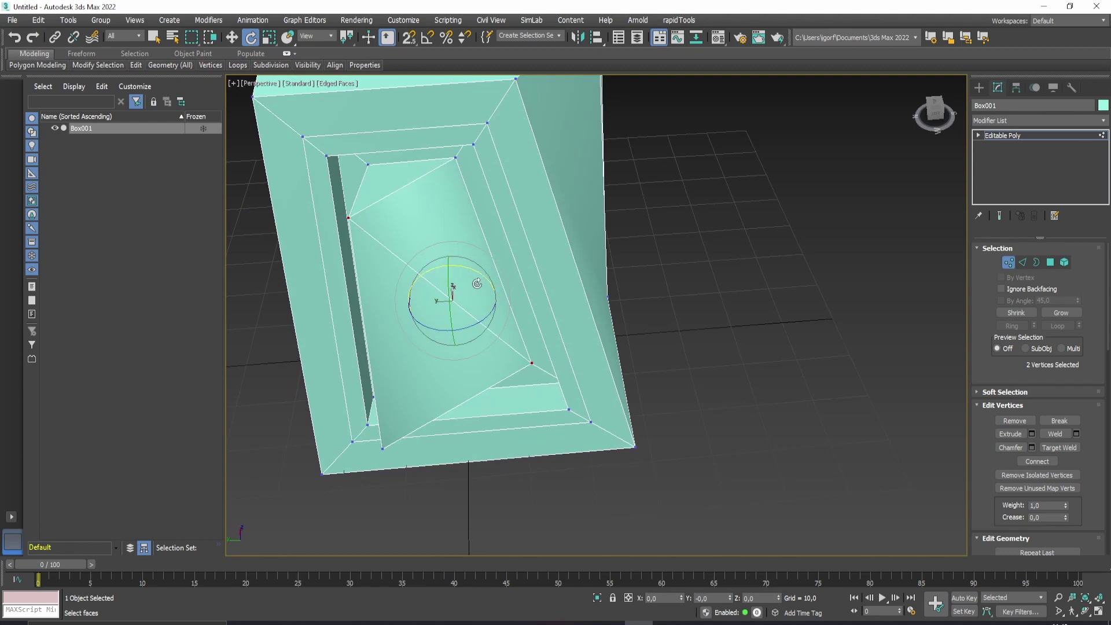
{"action": "mouse_move", "coordinate": [595, 362]}
{"action": "middle_mouse_down", "text": "alt"}
{"action": "mouse_move", "coordinate": [557, 317]}
{"action": "mouse_move", "coordinate": [516, 335]}
{"action": "mouse_move", "coordinate": [591, 349]}
{"action": "middle_mouse_up", "text": "alt"}
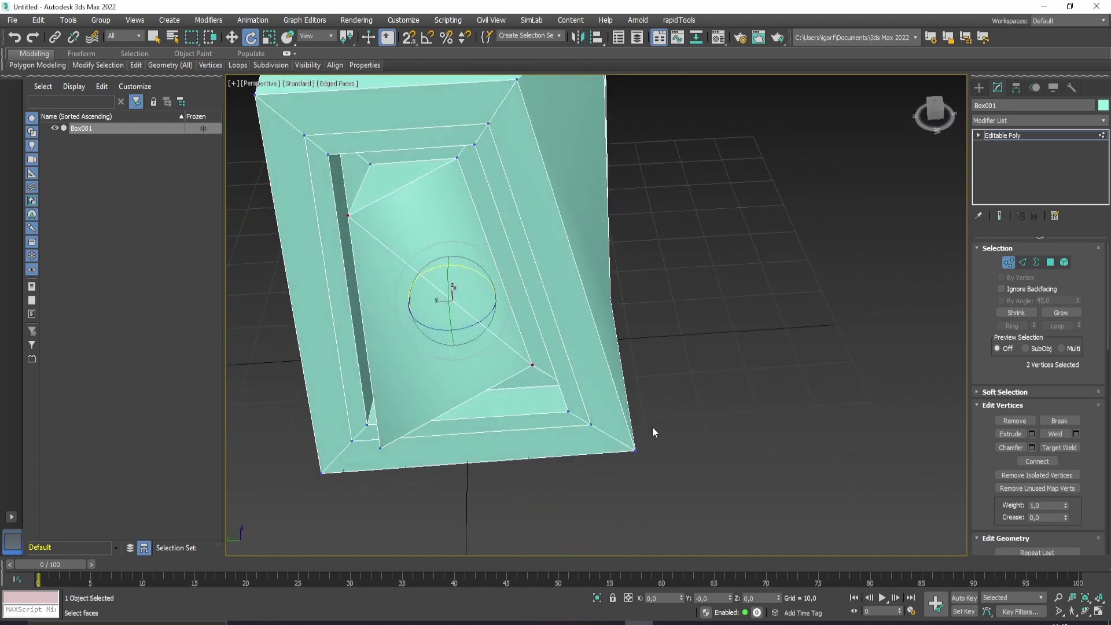
{"action": "scroll", "coordinate": [1089, 487], "scroll_direction": "down", "scroll_amount": 2}
{"action": "scroll", "coordinate": [1089, 487], "scroll_direction": "down", "scroll_amount": 2}
{"action": "scroll", "coordinate": [1088, 487], "scroll_direction": "down", "scroll_amount": 2}
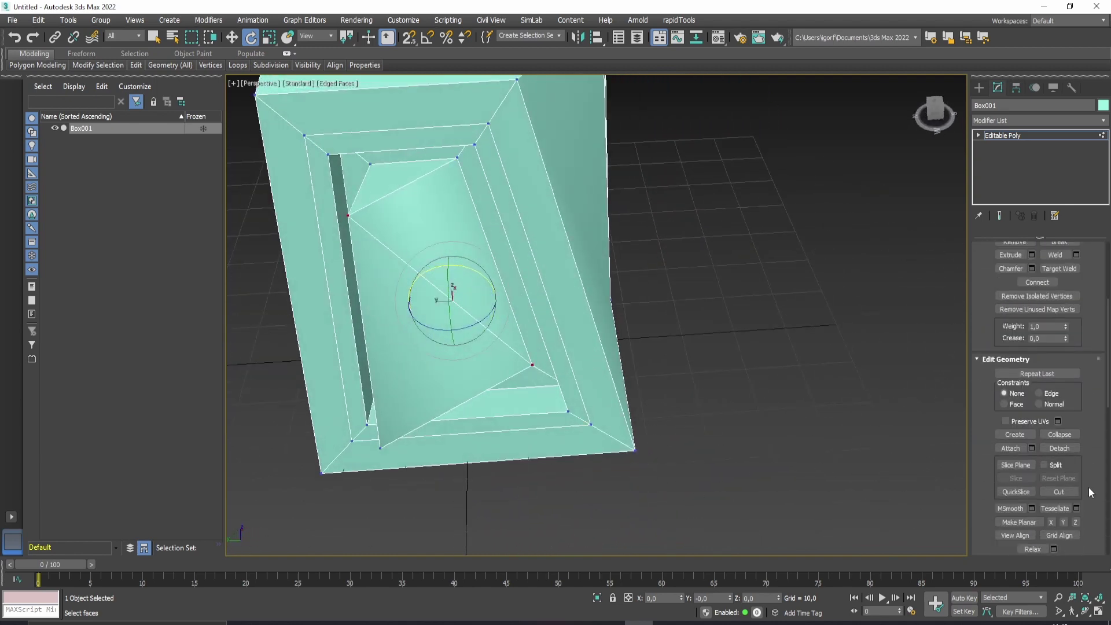
{"action": "scroll", "coordinate": [1088, 487], "scroll_direction": "down", "scroll_amount": 1}
{"action": "scroll", "coordinate": [1088, 487], "scroll_direction": "down", "scroll_amount": 1}
{"action": "scroll", "coordinate": [1088, 487], "scroll_direction": "down", "scroll_amount": 1}
{"action": "scroll", "coordinate": [1088, 487], "scroll_direction": "down", "scroll_amount": 1}
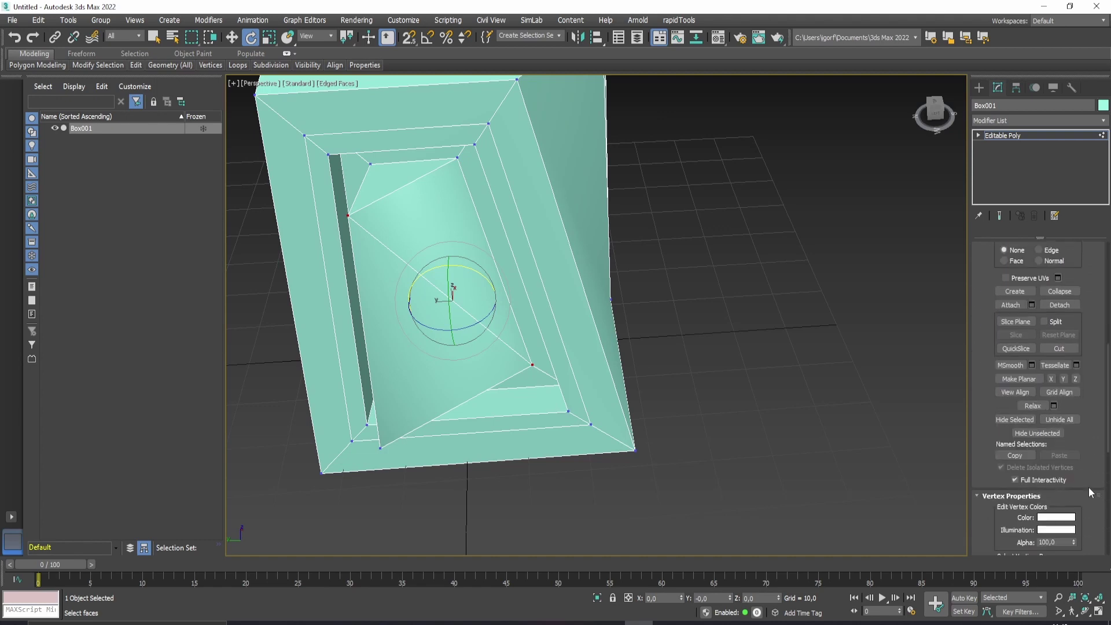
{"action": "scroll", "coordinate": [1088, 487], "scroll_direction": "up", "scroll_amount": 2}
{"action": "scroll", "coordinate": [707, 435], "scroll_direction": "up", "scroll_amount": 2}
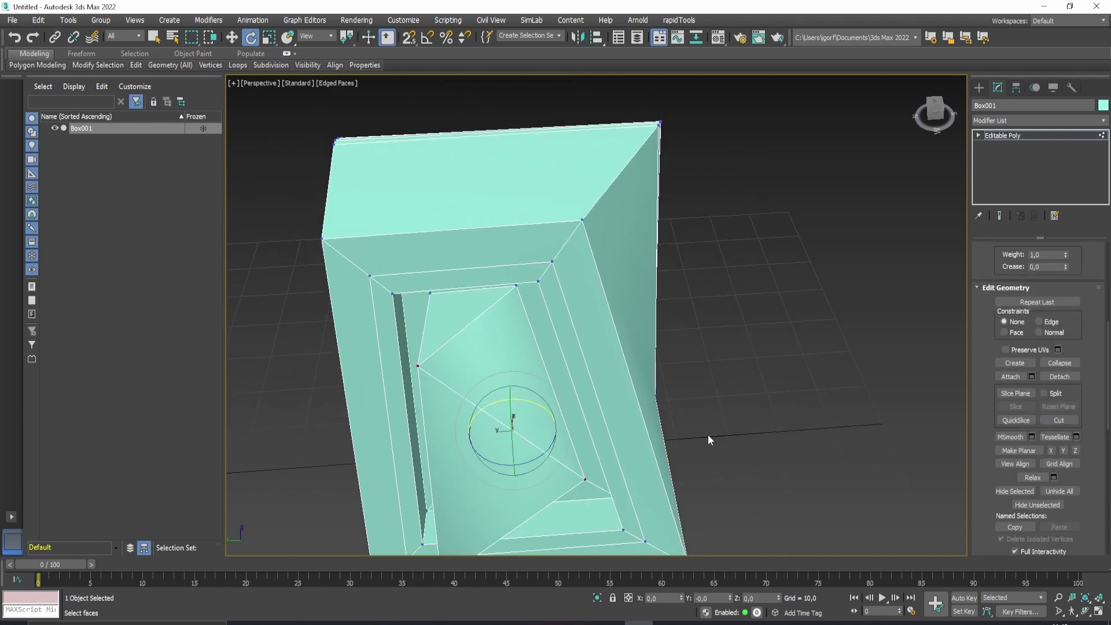
{"action": "scroll", "coordinate": [700, 432], "scroll_direction": "down", "scroll_amount": 2}
{"action": "mouse_move", "coordinate": [649, 340]}
{"action": "middle_mouse_down", "text": "alt"}
{"action": "mouse_move", "coordinate": [580, 322]}
{"action": "mouse_move", "coordinate": [652, 338]}
{"action": "mouse_move", "coordinate": [529, 356]}
{"action": "mouse_move", "coordinate": [575, 372]}
{"action": "mouse_move", "coordinate": [533, 370]}
{"action": "mouse_move", "coordinate": [572, 379]}
{"action": "mouse_move", "coordinate": [574, 353]}
{"action": "middle_mouse_up", "text": "alt"}
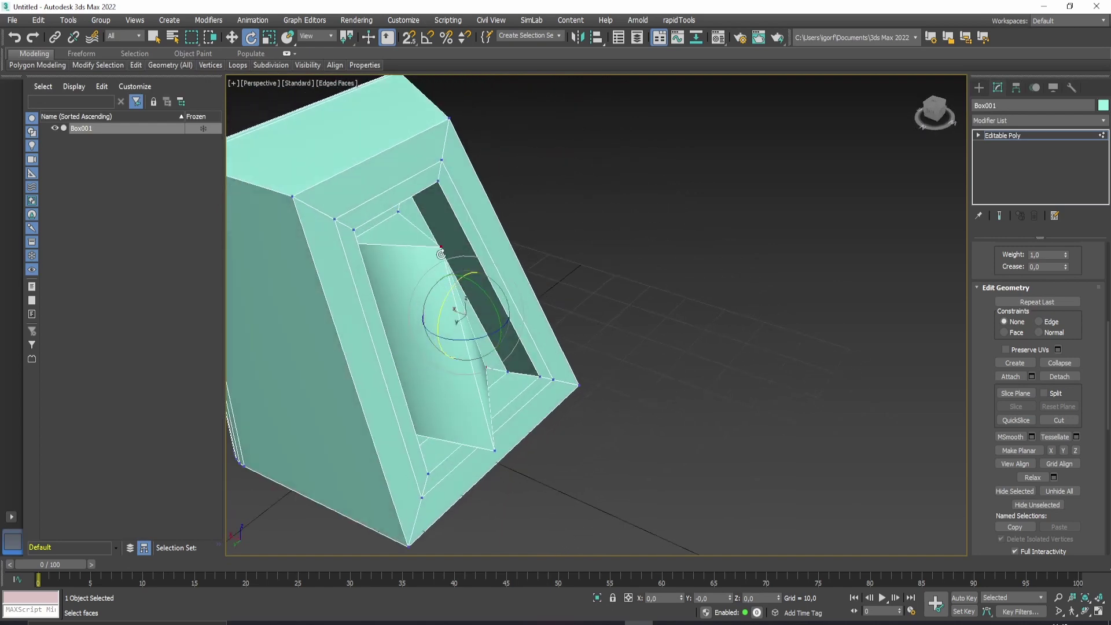
Zoom back in and switch to the Select and Move tool.
{"action": "scroll", "coordinate": [1061, 350], "scroll_direction": "up", "scroll_amount": 3}
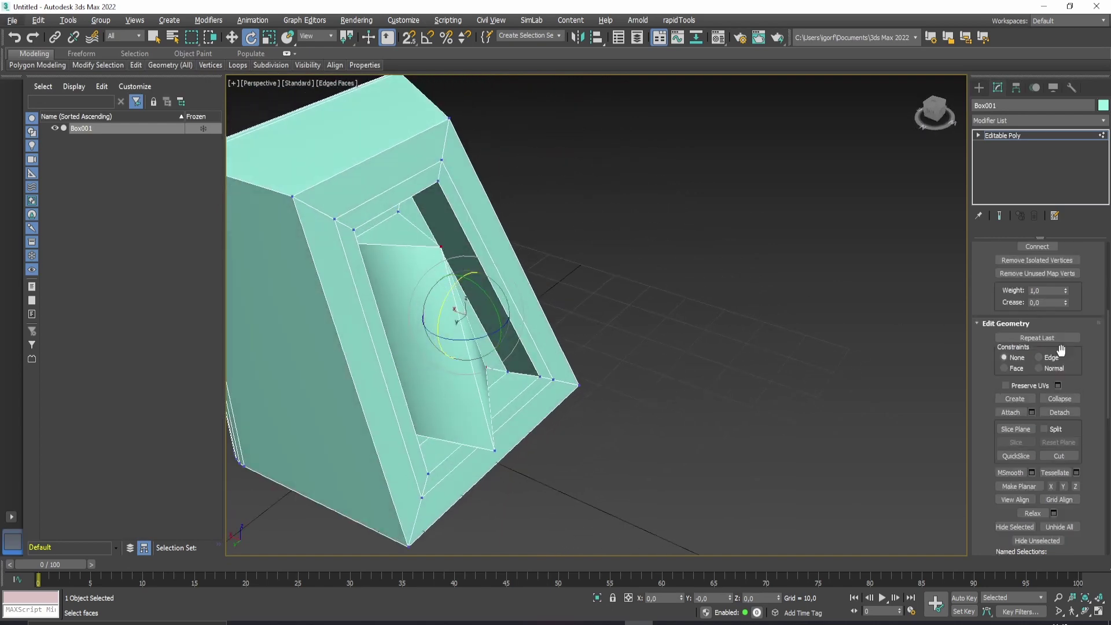
{"action": "scroll", "coordinate": [1061, 351], "scroll_direction": "up", "scroll_amount": 3}
{"action": "scroll", "coordinate": [1033, 296], "scroll_direction": "up", "scroll_amount": 3}
{"action": "scroll", "coordinate": [1008, 259], "scroll_direction": "up", "scroll_amount": 1}
{"action": "scroll", "coordinate": [1008, 260], "scroll_direction": "up", "scroll_amount": 1}
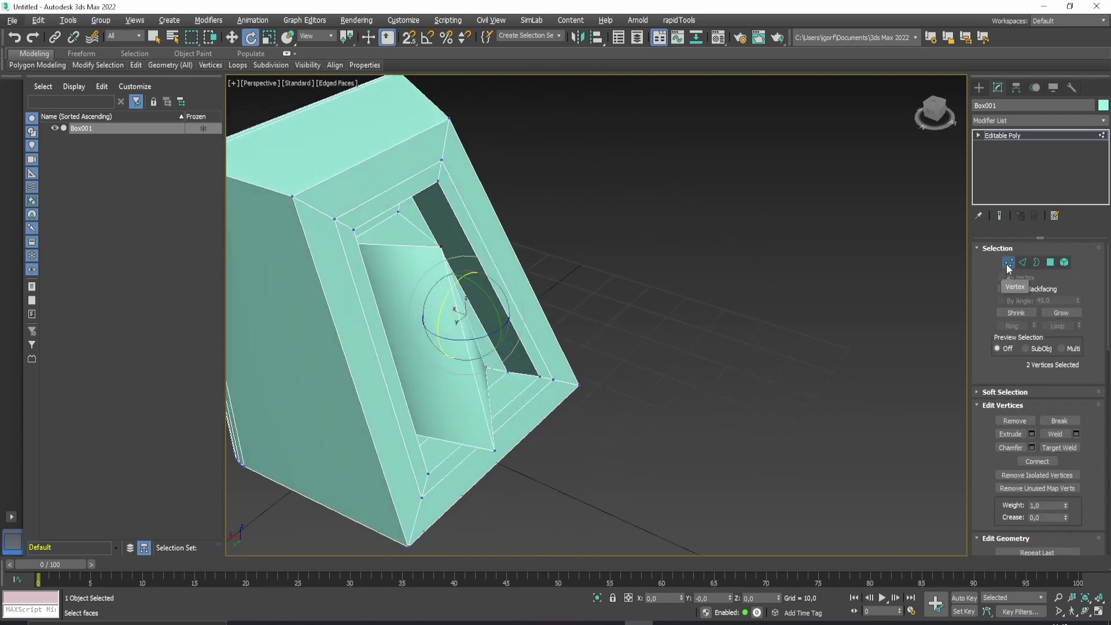
{"action": "left_click", "coordinate": [232, 38]}
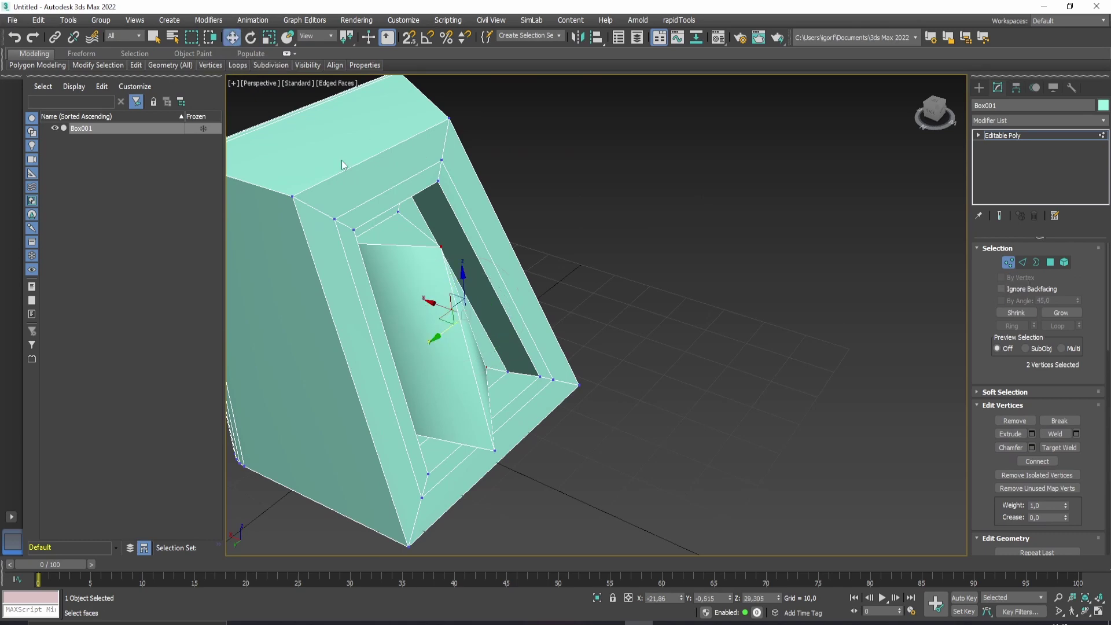
Drag vertex 22 down along Z onto the frame edge, closing the slit.
{"action": "left_click", "coordinate": [442, 247]}
{"action": "left_click_drag", "start_coordinate": [440, 223], "coordinate": [441, 246]}
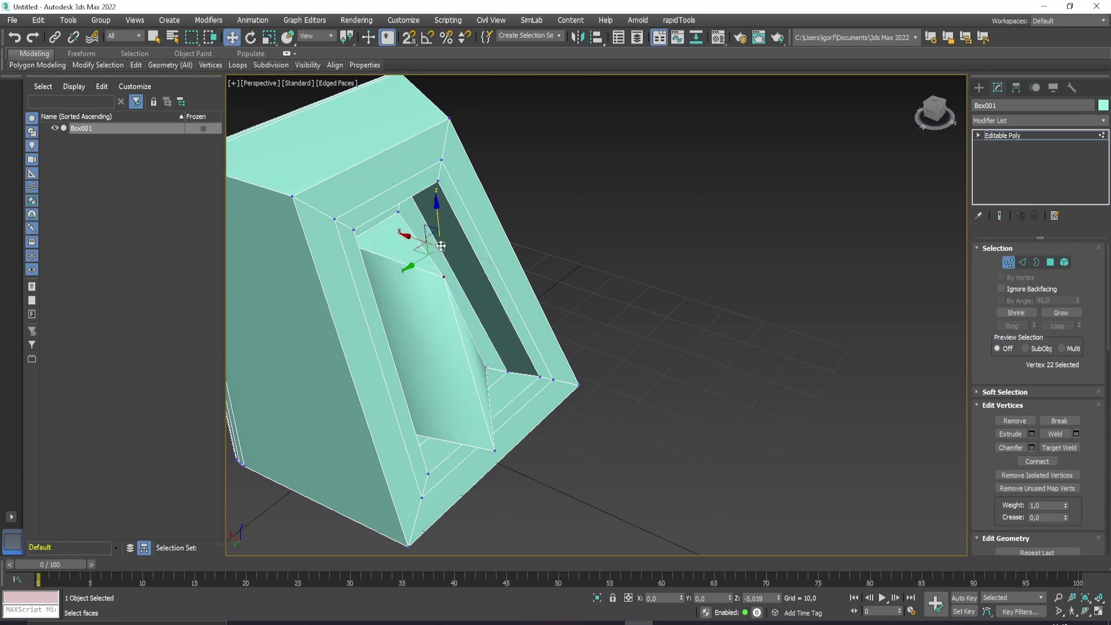
{"action": "mouse_move", "coordinate": [475, 301]}
{"action": "middle_mouse_down", "text": "alt"}
{"action": "mouse_move", "coordinate": [418, 293]}
{"action": "mouse_move", "coordinate": [458, 302]}
{"action": "middle_mouse_up", "text": "alt"}
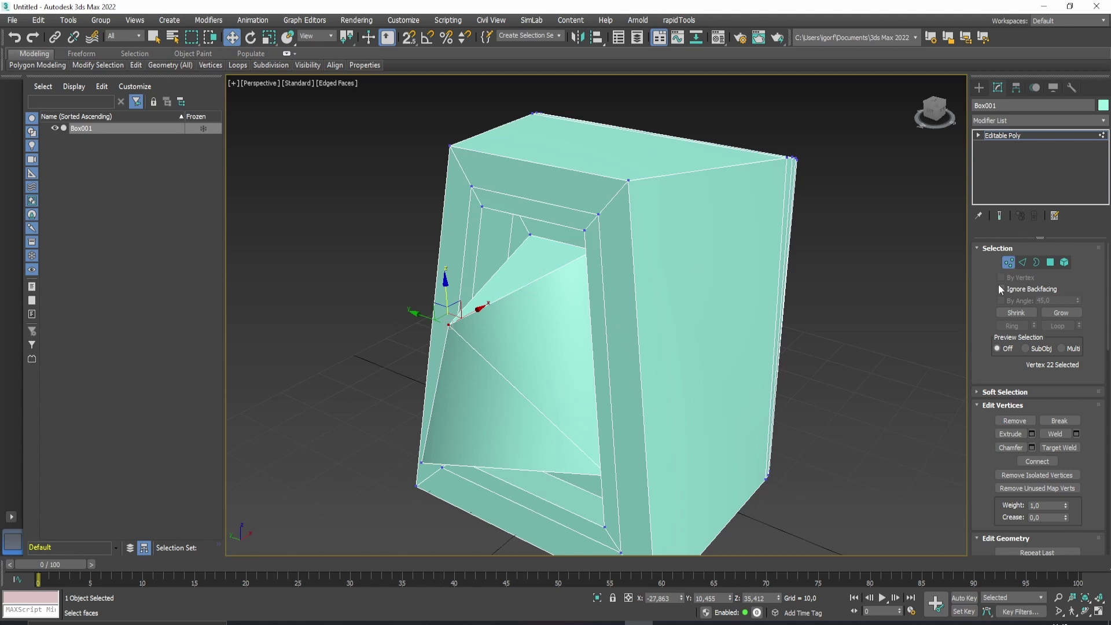
At Polygon level, select the triangular face at the opening's top and apply Make Planar Z.
{"action": "left_click", "coordinate": [1050, 263]}
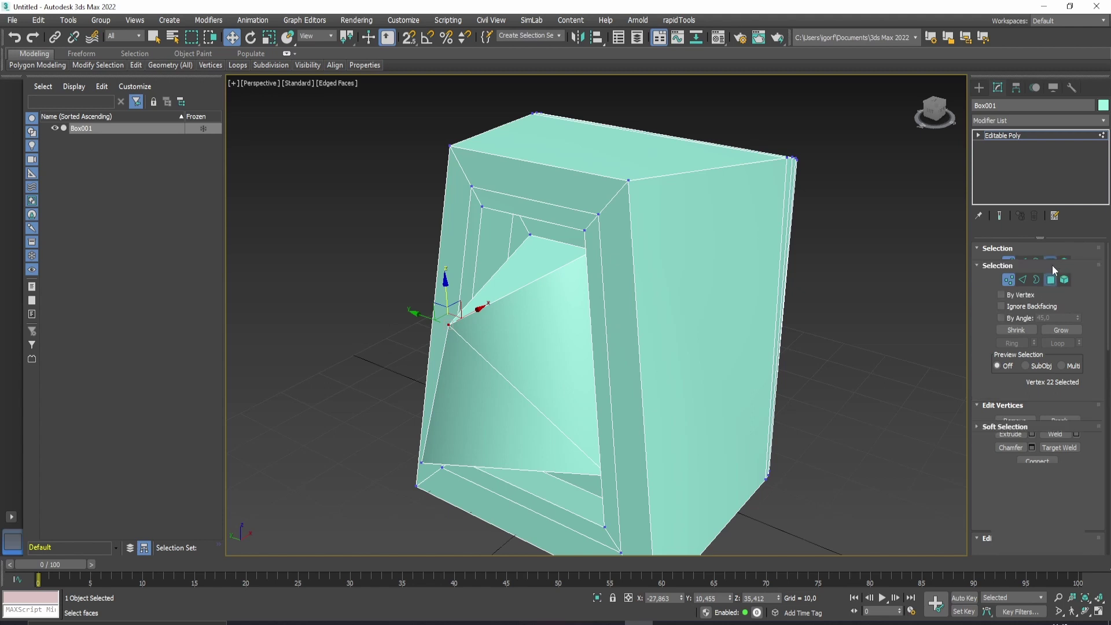
{"action": "left_click", "coordinate": [531, 267]}
{"action": "scroll", "coordinate": [1077, 472], "scroll_direction": "down", "scroll_amount": 2}
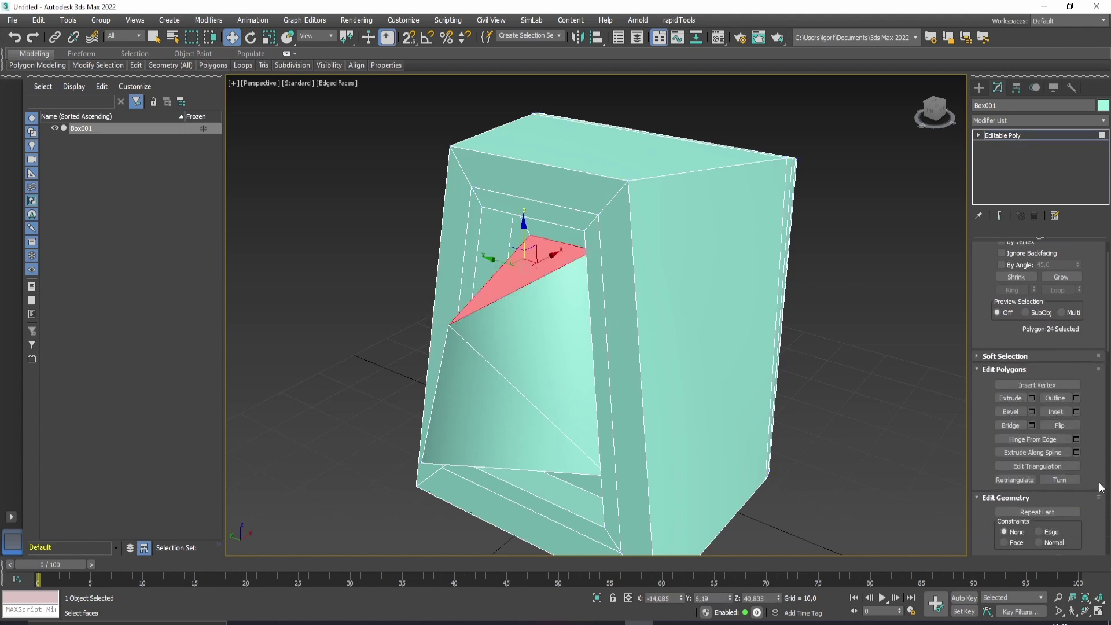
{"action": "scroll", "coordinate": [1081, 474], "scroll_direction": "down", "scroll_amount": 2}
{"action": "scroll", "coordinate": [1087, 479], "scroll_direction": "down", "scroll_amount": 2}
{"action": "scroll", "coordinate": [1096, 485], "scroll_direction": "down", "scroll_amount": 2}
{"action": "scroll", "coordinate": [1101, 487], "scroll_direction": "down", "scroll_amount": 1}
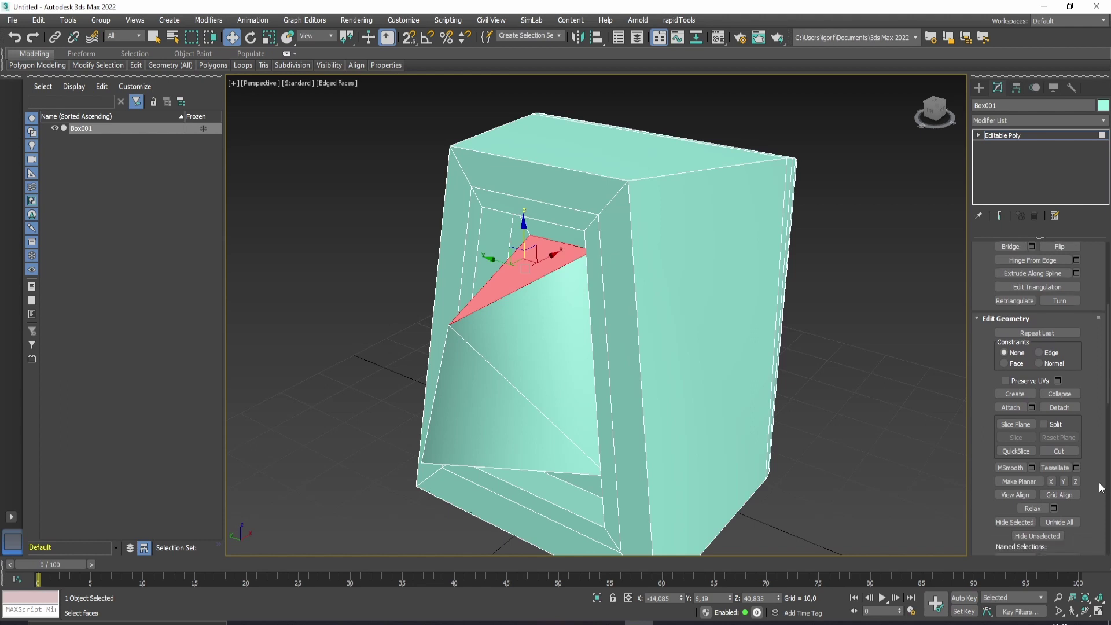
{"action": "scroll", "coordinate": [1101, 488], "scroll_direction": "down", "scroll_amount": 1}
{"action": "scroll", "coordinate": [1101, 487], "scroll_direction": "down", "scroll_amount": 1}
{"action": "scroll", "coordinate": [1100, 488], "scroll_direction": "up", "scroll_amount": 1}
{"action": "scroll", "coordinate": [1101, 488], "scroll_direction": "up", "scroll_amount": 2}
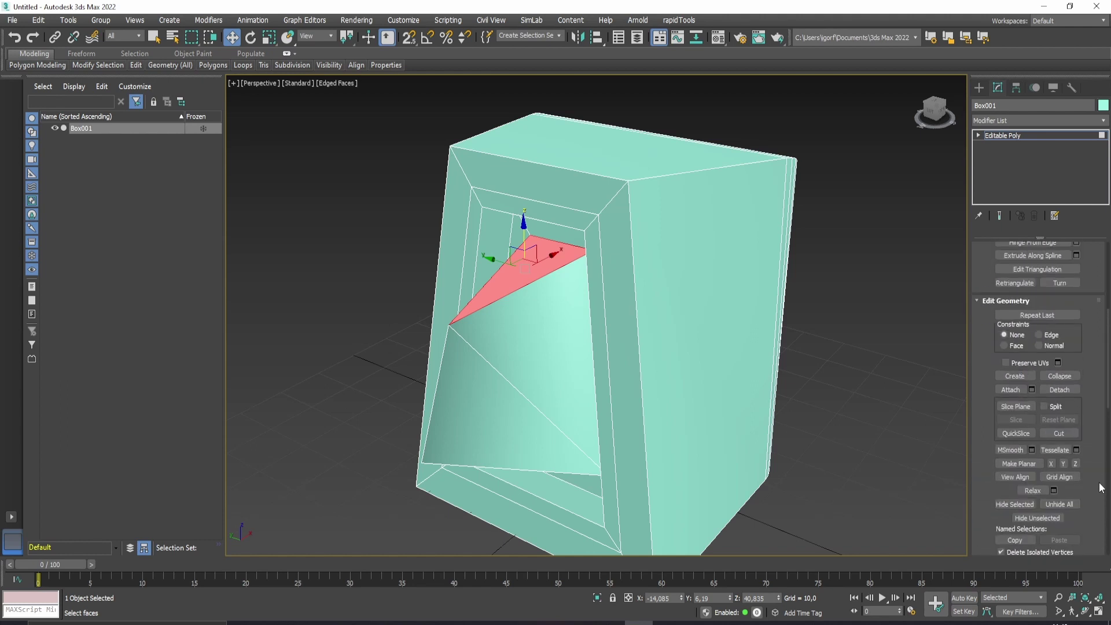
{"action": "scroll", "coordinate": [1101, 487], "scroll_direction": "up", "scroll_amount": 2}
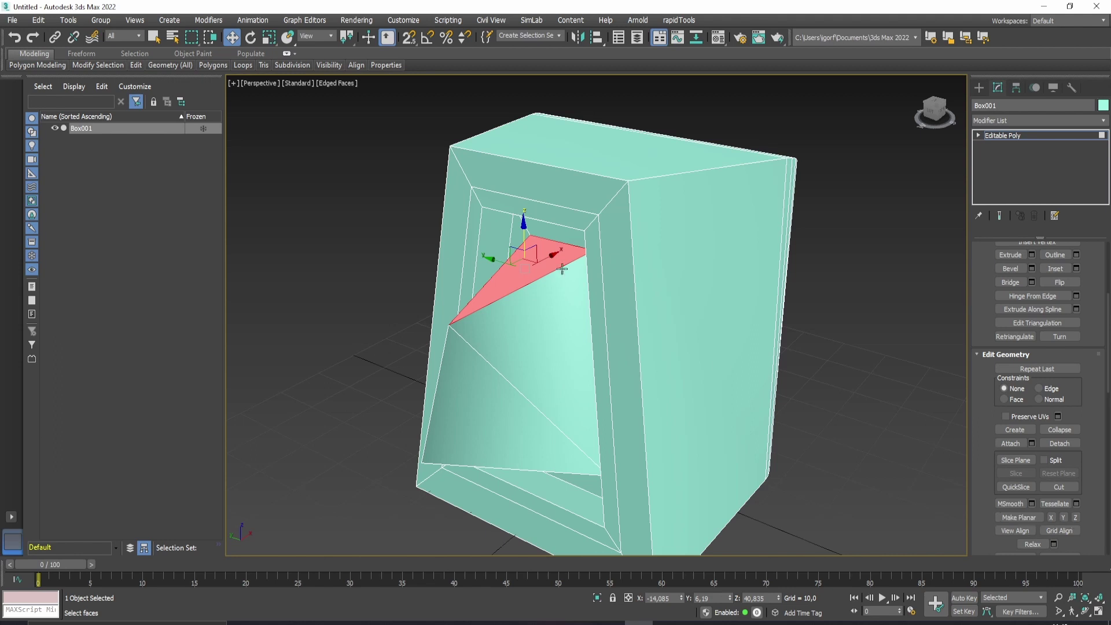
{"action": "left_click", "coordinate": [1075, 517]}
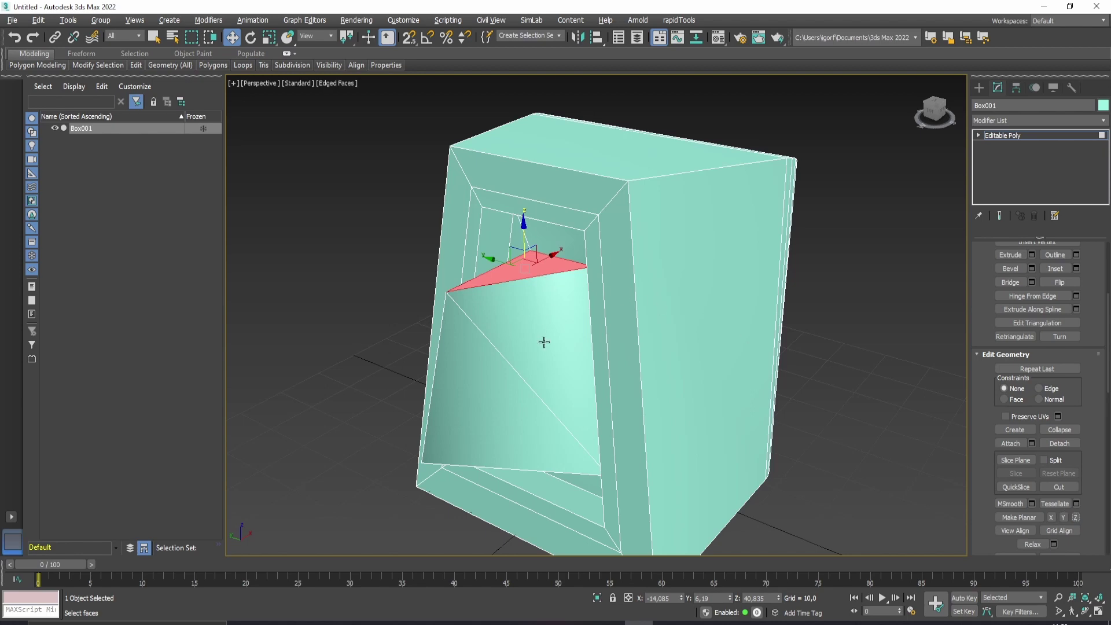
{"action": "scroll", "coordinate": [550, 353], "scroll_direction": "down", "scroll_amount": 2}
{"action": "mouse_move", "coordinate": [552, 354]}
{"action": "middle_mouse_down", "text": "alt"}
{"action": "mouse_move", "coordinate": [689, 341]}
{"action": "mouse_move", "coordinate": [684, 350]}
{"action": "middle_mouse_up", "text": "alt"}
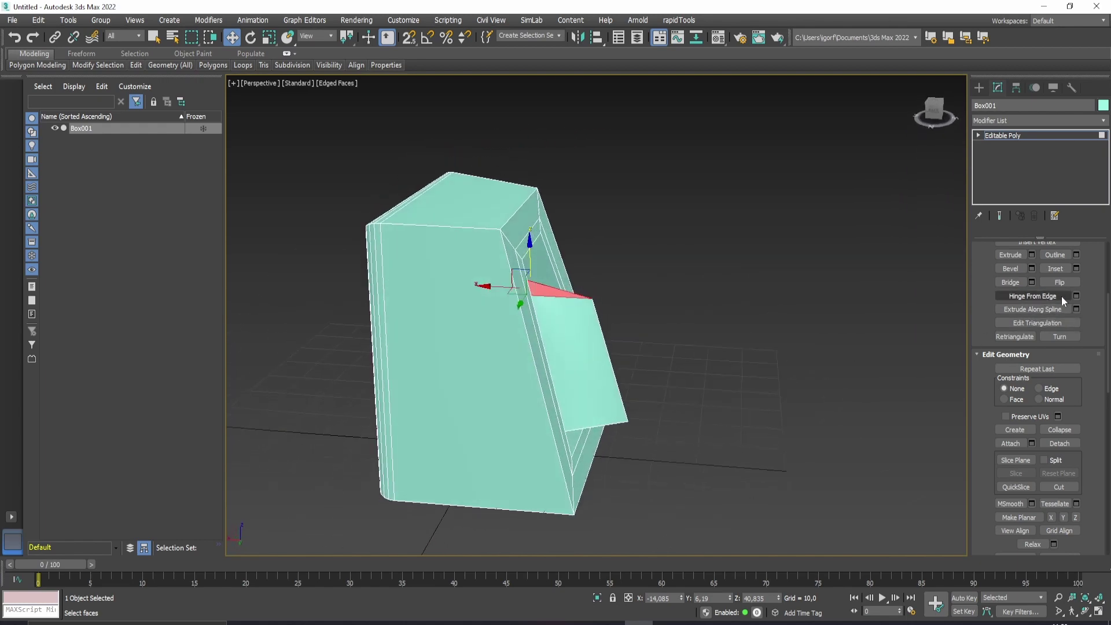
Inset the box's broad left side face and extrude its inner face inward.
{"action": "left_click", "coordinate": [455, 342]}
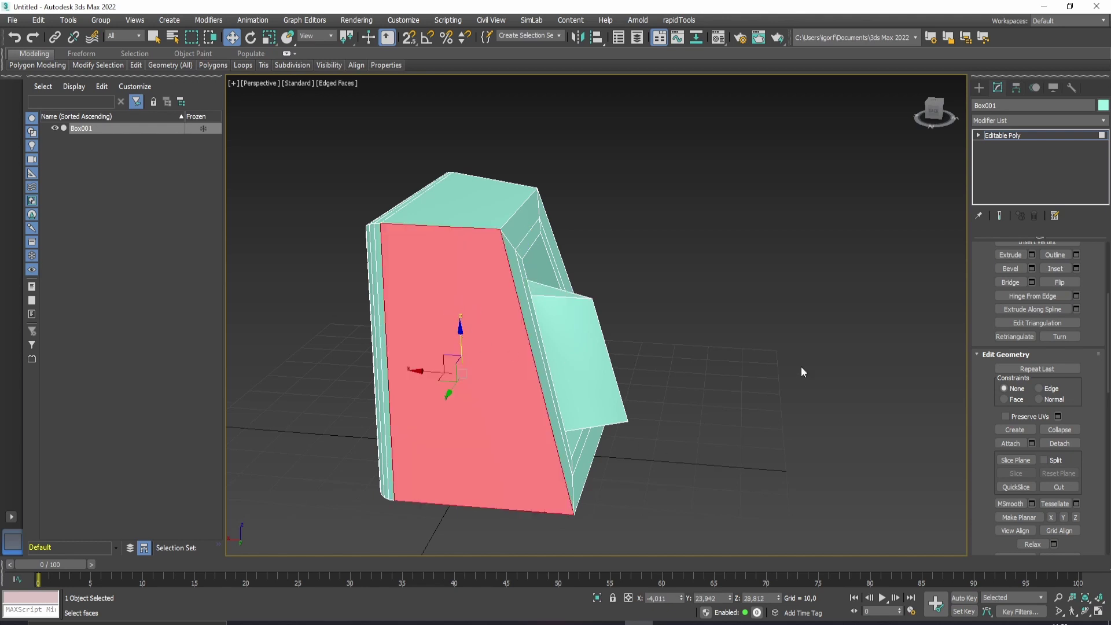
{"action": "left_click", "coordinate": [1054, 269]}
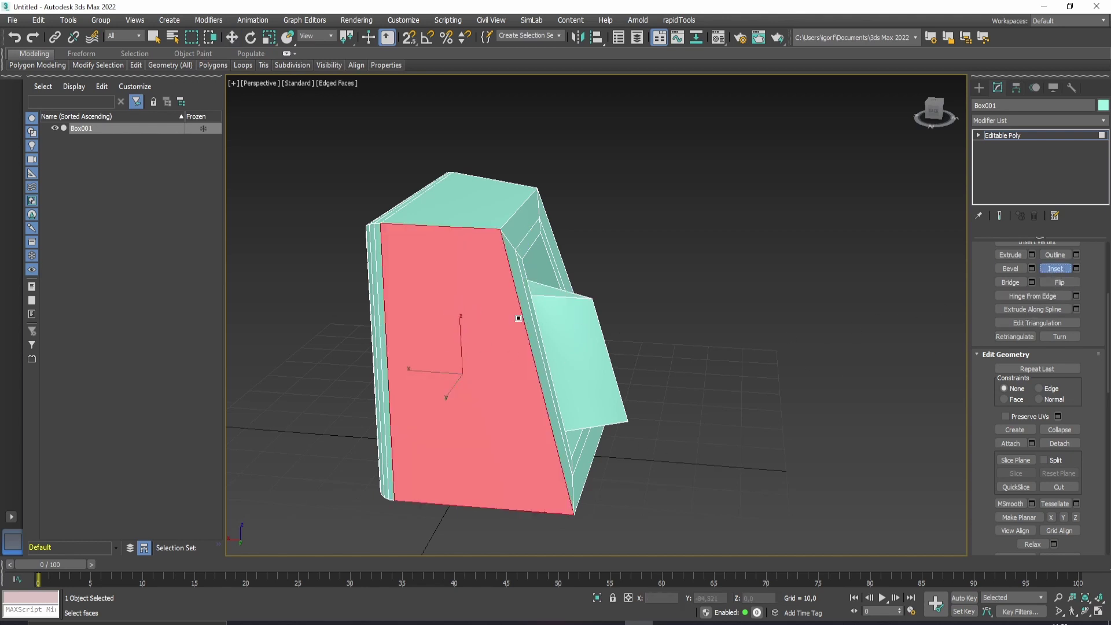
{"action": "left_click_drag", "start_coordinate": [512, 316], "coordinate": [491, 332]}
{"action": "mouse_move", "coordinate": [486, 389]}
{"action": "middle_mouse_down", "text": "alt"}
{"action": "mouse_move", "coordinate": [451, 404]}
{"action": "mouse_move", "coordinate": [457, 415]}
{"action": "mouse_move", "coordinate": [486, 354]}
{"action": "middle_mouse_up", "text": "alt"}
{"action": "scroll", "coordinate": [486, 355], "scroll_direction": "up", "scroll_amount": 3}
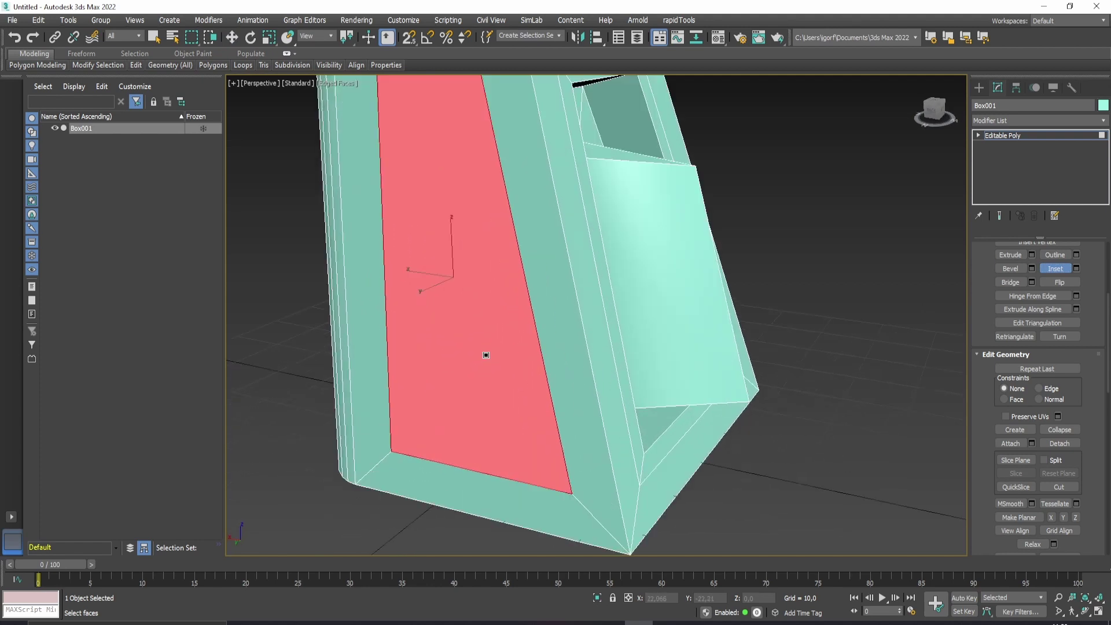
{"action": "scroll", "coordinate": [486, 355], "scroll_direction": "down", "scroll_amount": 3}
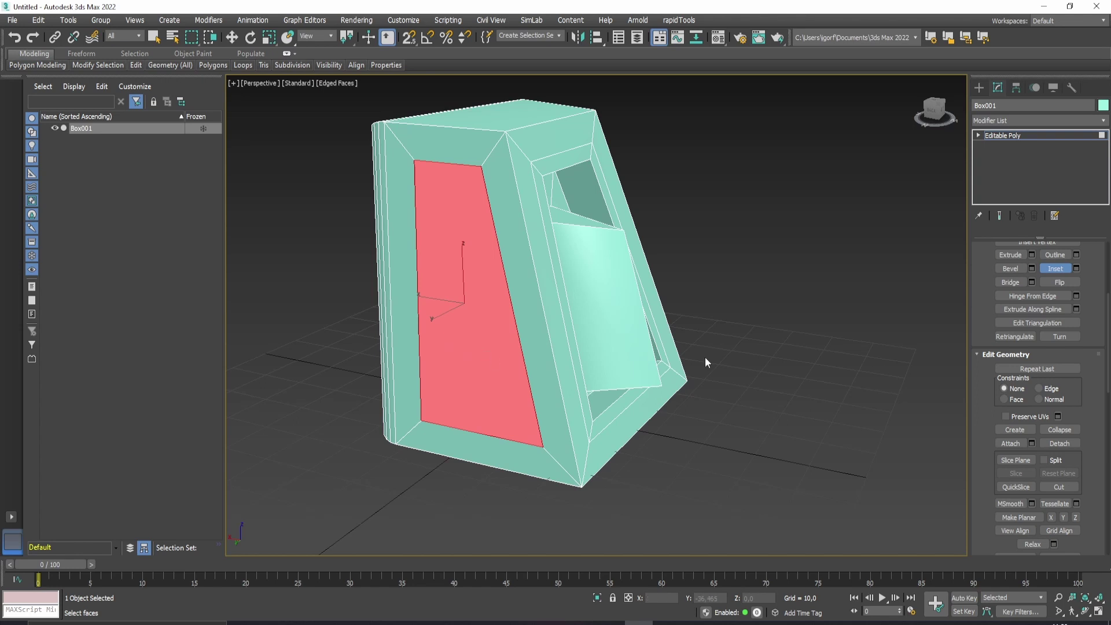
{"action": "left_click", "coordinate": [1012, 256]}
{"action": "mouse_move", "coordinate": [502, 341]}
{"action": "left_mouse_down"}
{"action": "mouse_move", "coordinate": [508, 322]}
{"action": "mouse_move", "coordinate": [330, 360]}
{"action": "mouse_move", "coordinate": [258, 405]}
{"action": "left_mouse_up"}
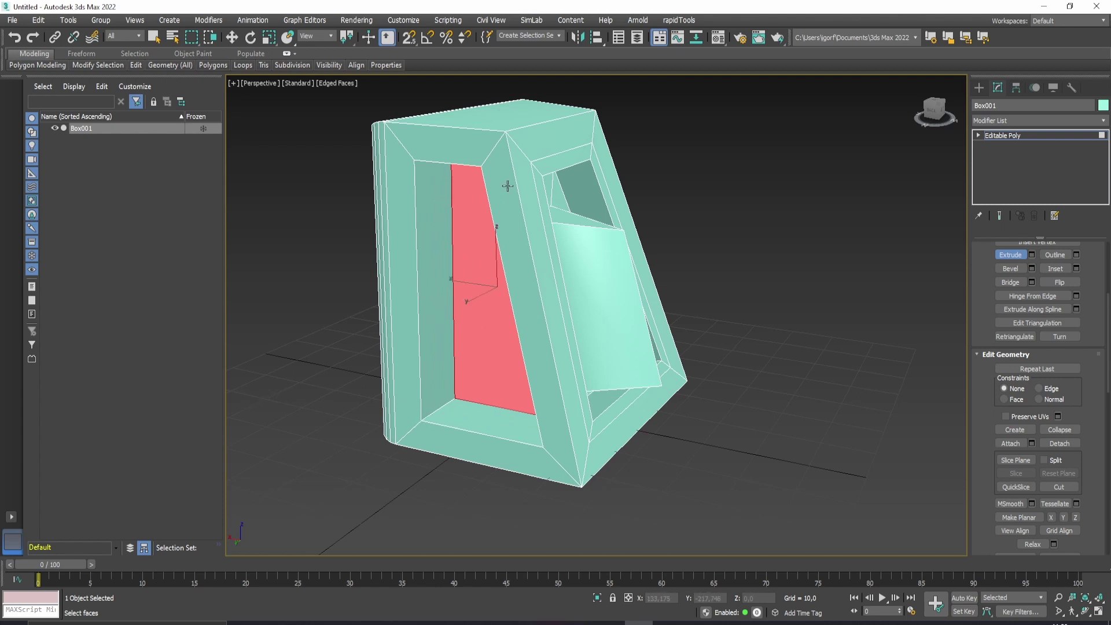
Undo the inward extrusion and pick the face's bottom edge as the Hinge From Edge hinge.
{"action": "key", "text": "ctrl+z"}
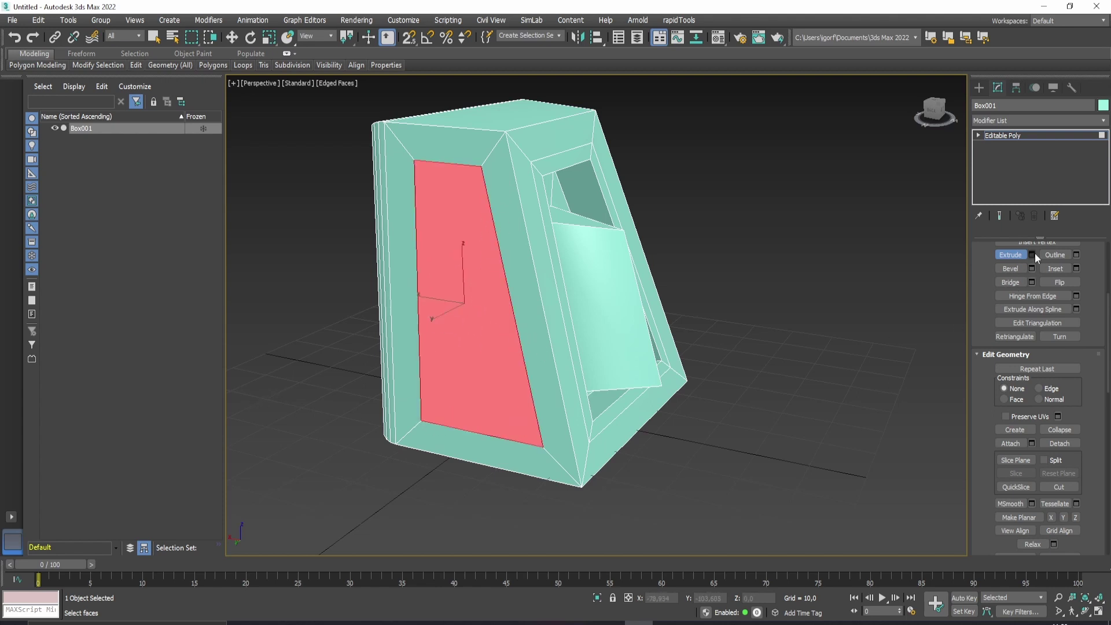
{"action": "left_click", "coordinate": [1014, 259]}
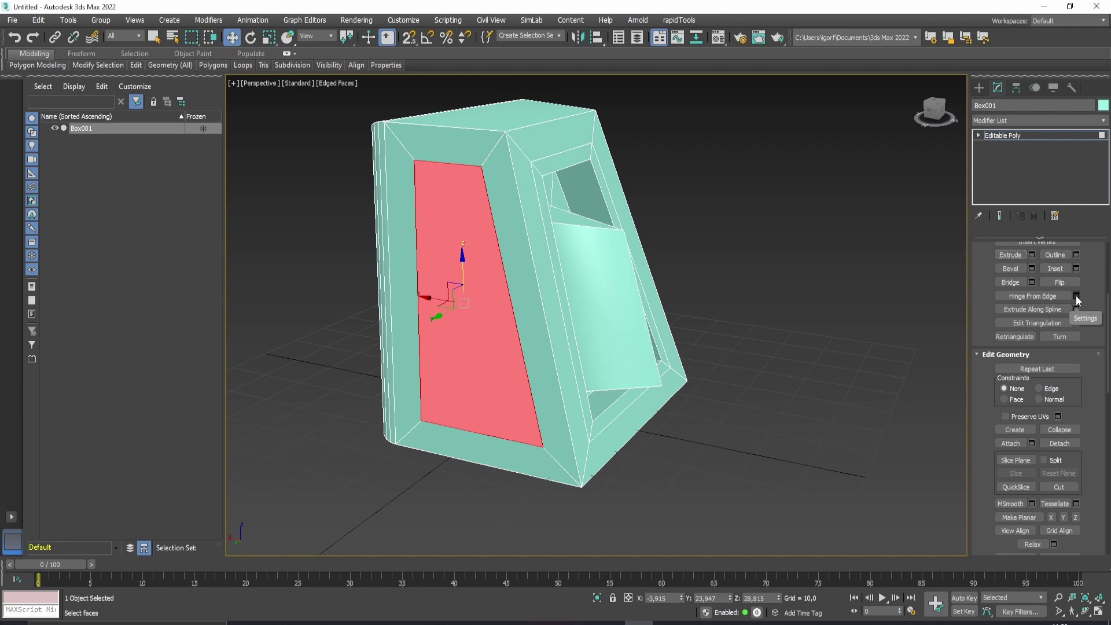
{"action": "left_click", "coordinate": [1076, 296]}
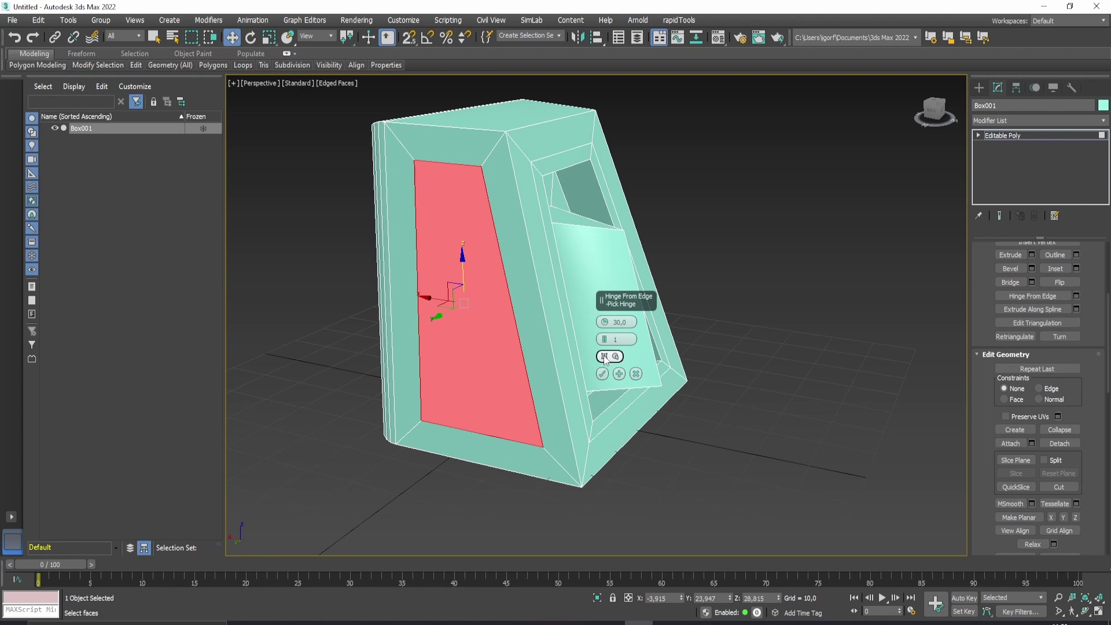
{"action": "left_click", "coordinate": [602, 355]}
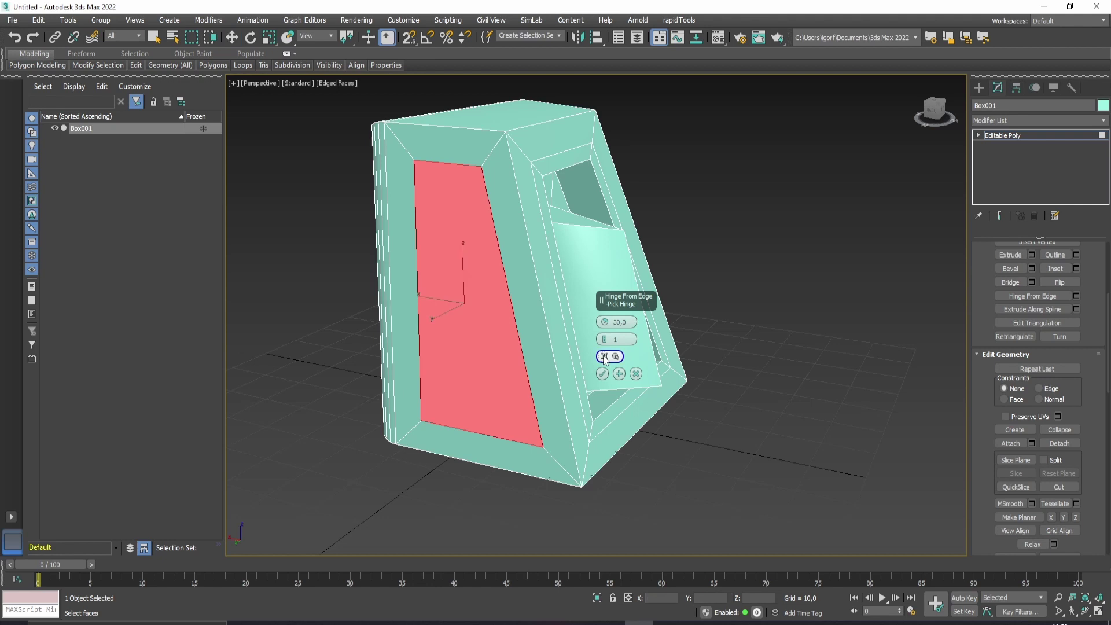
{"action": "left_click", "coordinate": [486, 435]}
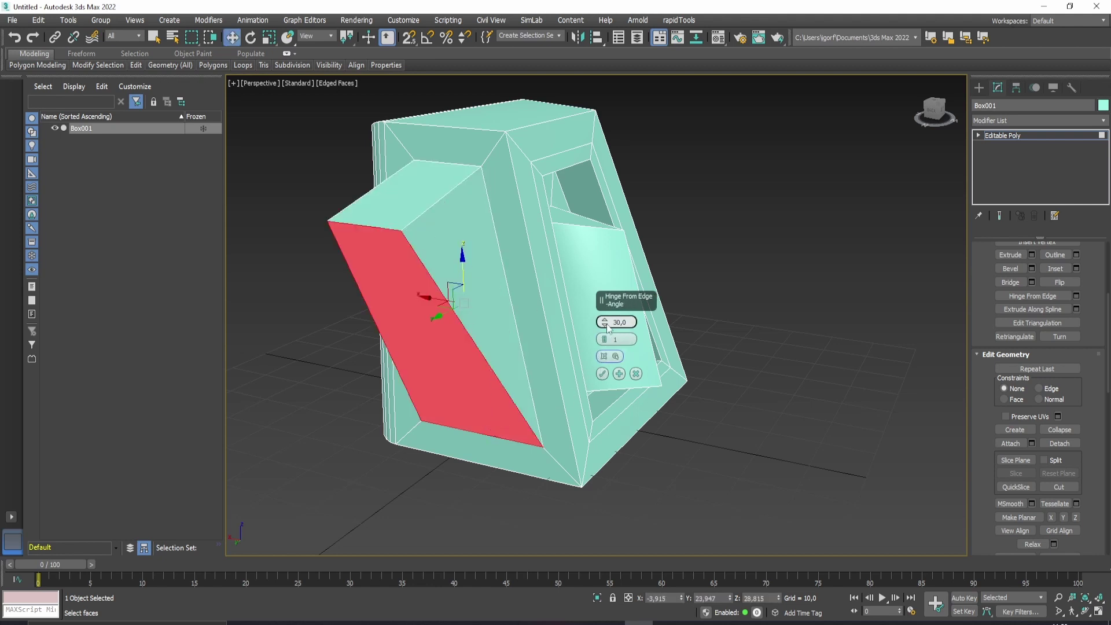
Set the hinge angle to 83 with 17 segments and apply it.
{"action": "mouse_move", "coordinate": [604, 322]}
{"action": "left_mouse_down"}
{"action": "mouse_move", "coordinate": [605, 342]}
{"action": "mouse_move", "coordinate": [607, 291]}
{"action": "mouse_move", "coordinate": [594, 382]}
{"action": "left_mouse_up"}
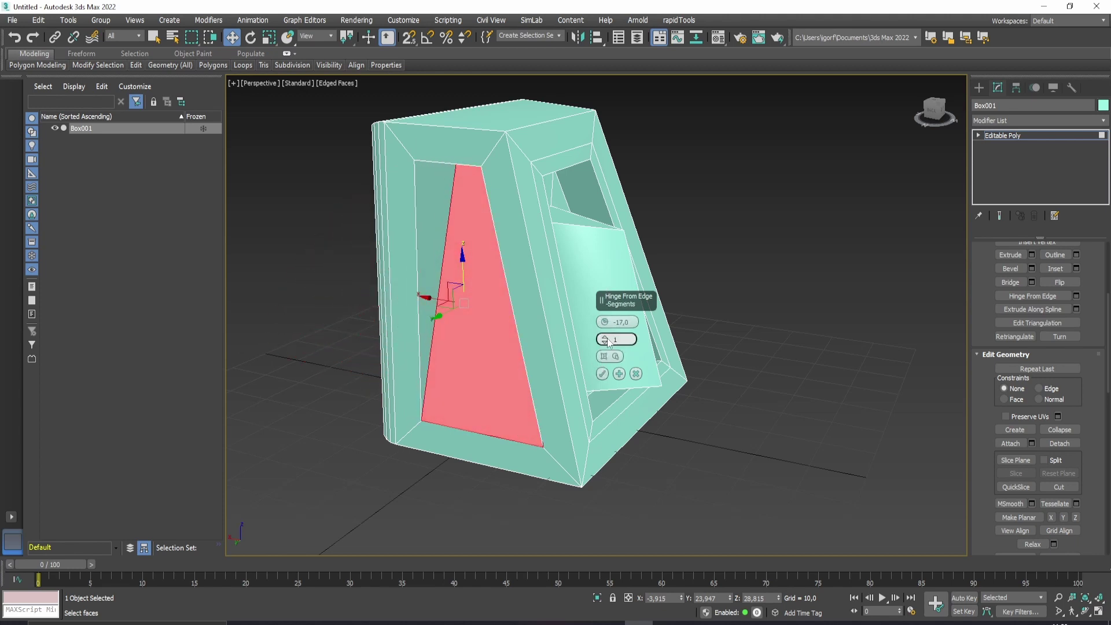
{"action": "left_click_drag", "start_coordinate": [605, 341], "coordinate": [605, 333]}
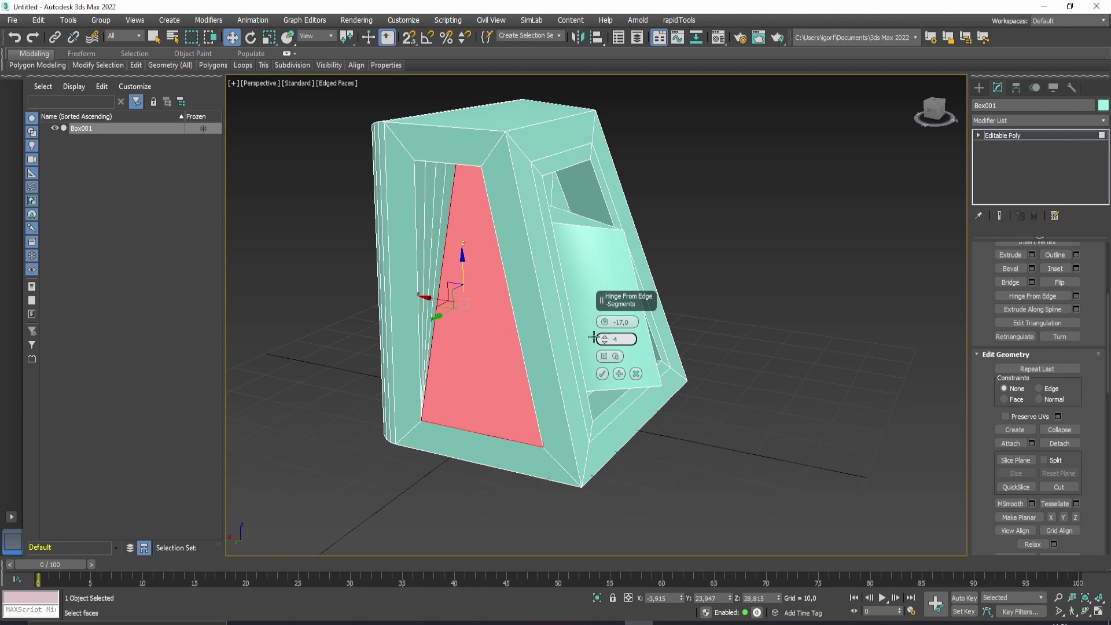
{"action": "mouse_move", "coordinate": [605, 333]}
{"action": "middle_mouse_down", "text": "alt"}
{"action": "mouse_move", "coordinate": [438, 231]}
{"action": "mouse_move", "coordinate": [496, 246]}
{"action": "middle_mouse_up", "text": "alt"}
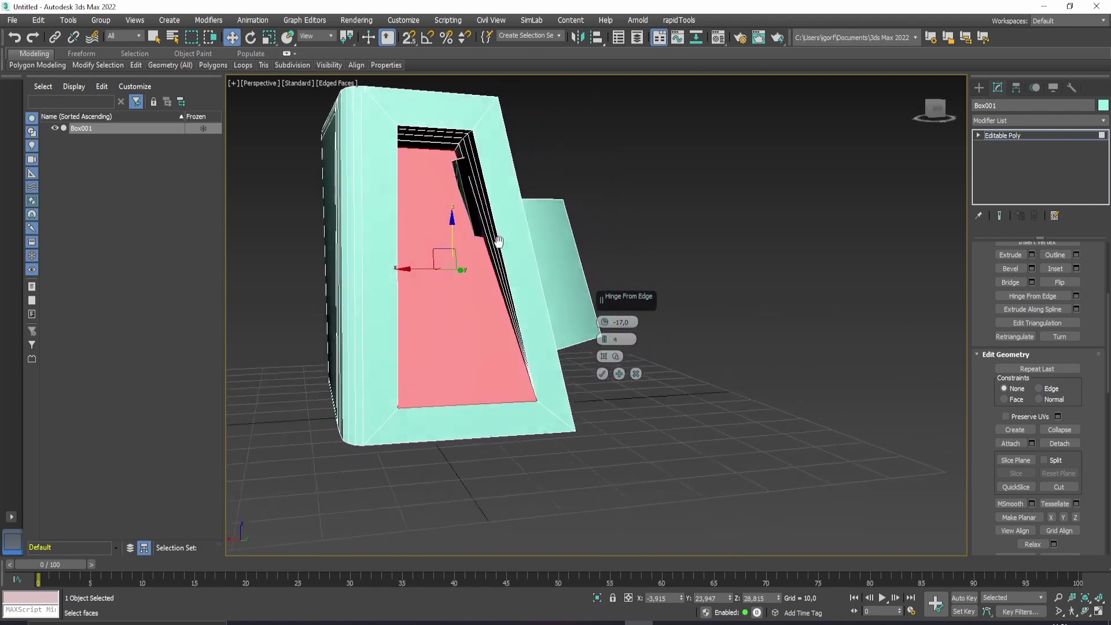
{"action": "left_click_drag", "start_coordinate": [605, 323], "coordinate": [626, 244]}
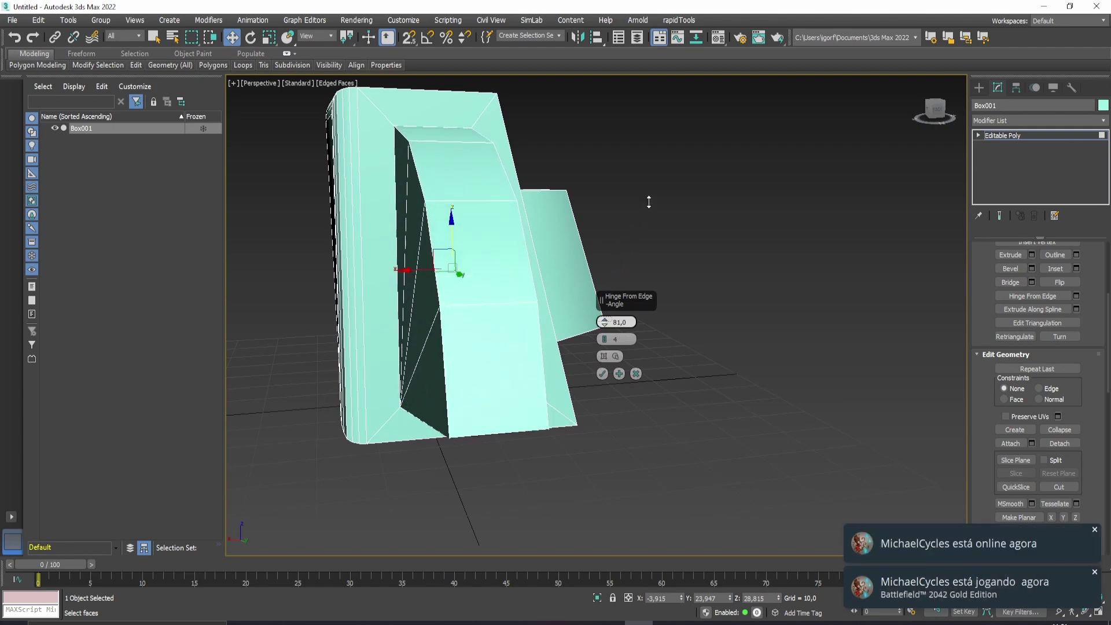
{"action": "left_click_drag", "start_coordinate": [626, 244], "coordinate": [613, 285]}
{"action": "left_click_drag", "start_coordinate": [605, 339], "coordinate": [610, 332]}
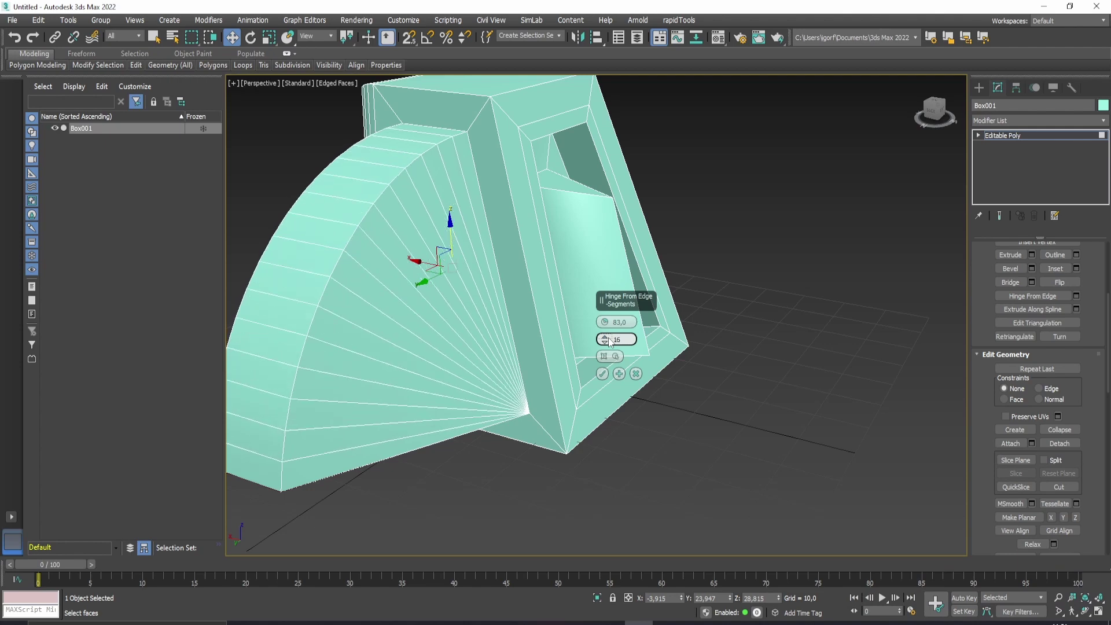
{"action": "middle_click_drag", "start_coordinate": [613, 338], "coordinate": [731, 333], "text": "alt"}
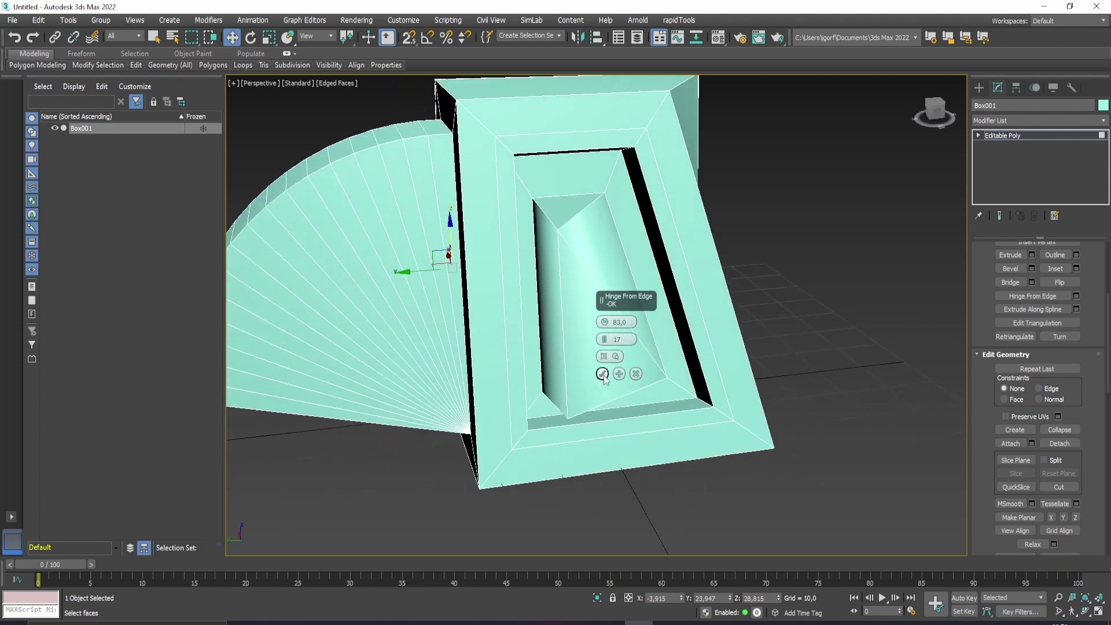
{"action": "left_click", "coordinate": [602, 374]}
Draw a new box, Box002 (38,43 × 44,963 × 47,214), beside Box001.
{"action": "scroll", "coordinate": [615, 372], "scroll_direction": "down", "scroll_amount": 2}
{"action": "mouse_move", "coordinate": [615, 371]}
{"action": "middle_mouse_down", "text": "alt"}
{"action": "mouse_move", "coordinate": [677, 387]}
{"action": "mouse_move", "coordinate": [532, 353]}
{"action": "mouse_move", "coordinate": [485, 360]}
{"action": "mouse_move", "coordinate": [746, 363]}
{"action": "mouse_move", "coordinate": [690, 378]}
{"action": "mouse_move", "coordinate": [699, 383]}
{"action": "mouse_move", "coordinate": [627, 347]}
{"action": "mouse_move", "coordinate": [661, 344]}
{"action": "mouse_move", "coordinate": [653, 351]}
{"action": "middle_mouse_up", "text": "alt"}
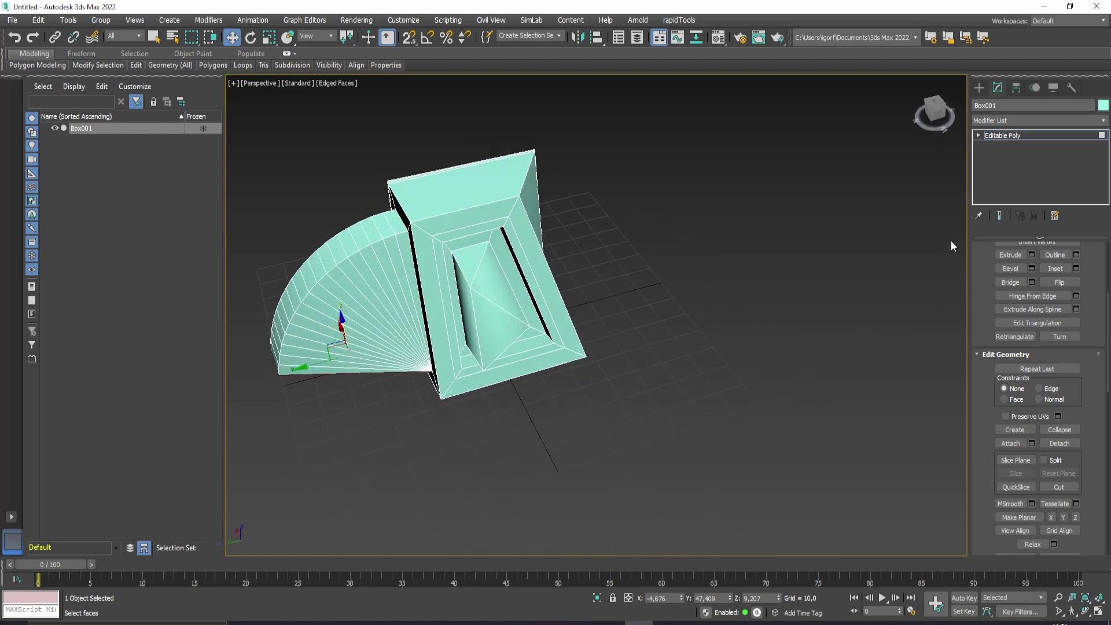
{"action": "left_click", "coordinate": [979, 87]}
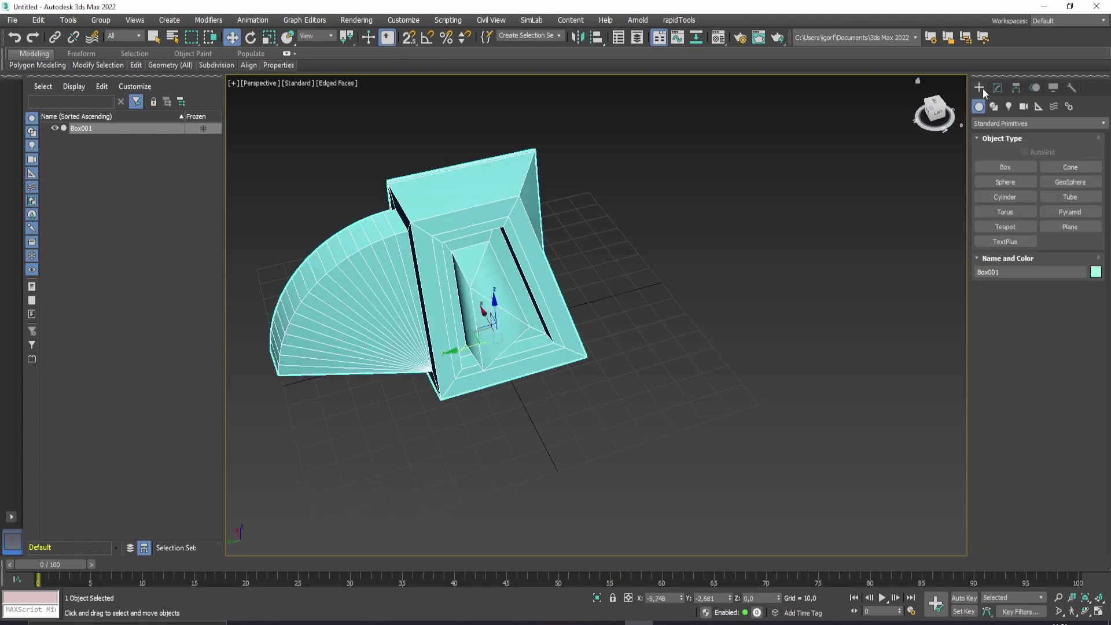
{"action": "mouse_move", "coordinate": [698, 285]}
{"action": "middle_mouse_down", "text": "alt"}
{"action": "mouse_move", "coordinate": [663, 313]}
{"action": "mouse_move", "coordinate": [697, 325]}
{"action": "middle_mouse_up", "text": "alt"}
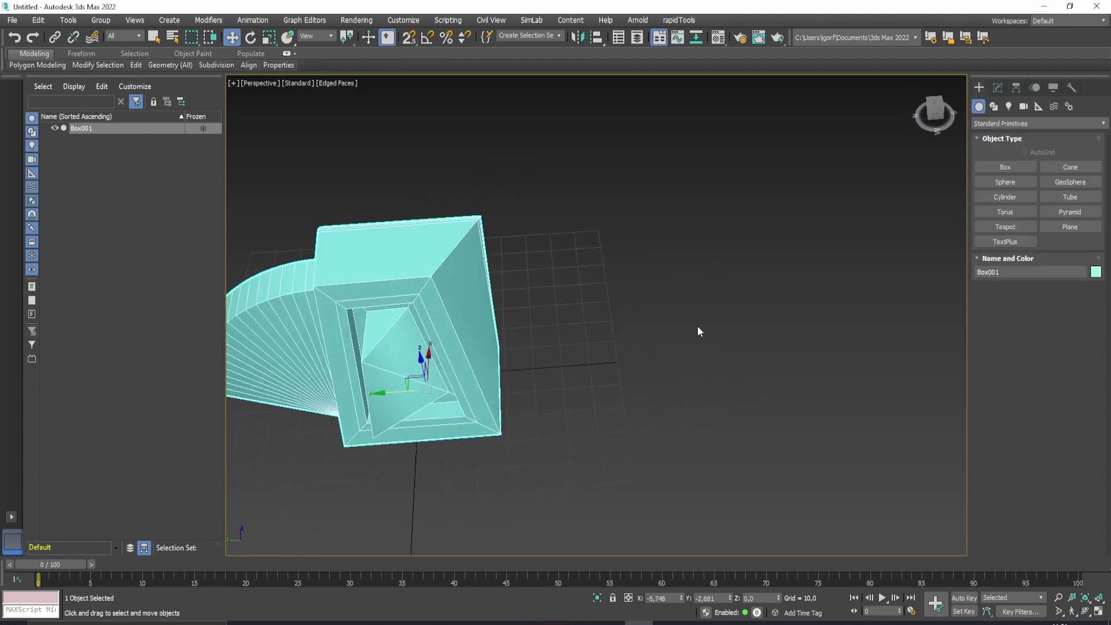
{"action": "left_click", "coordinate": [1003, 169]}
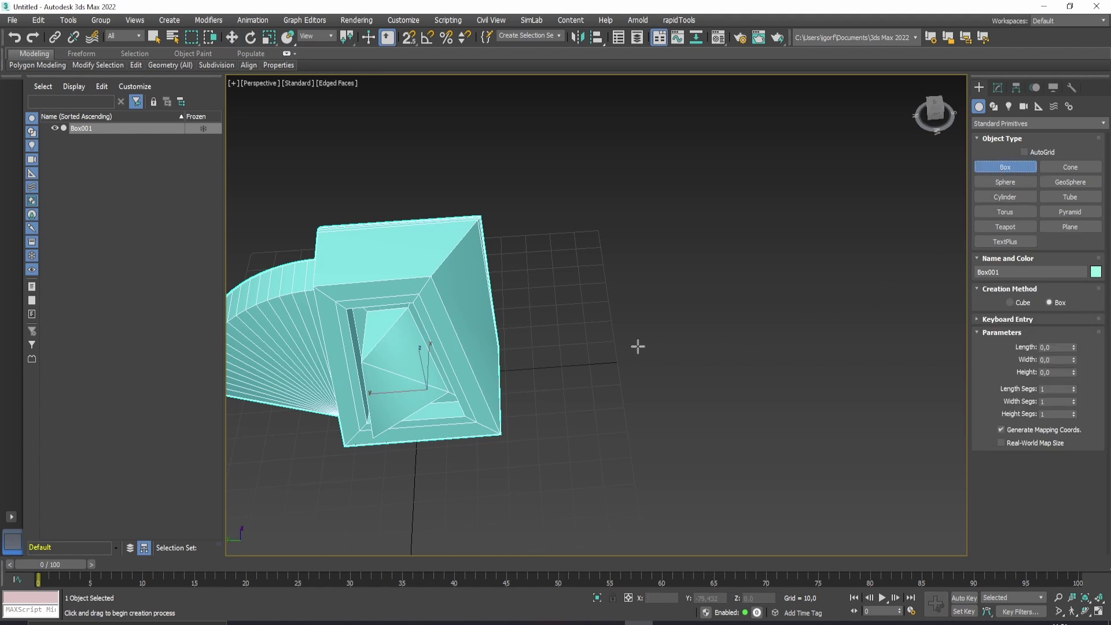
{"action": "left_click_drag", "start_coordinate": [609, 338], "coordinate": [605, 342]}
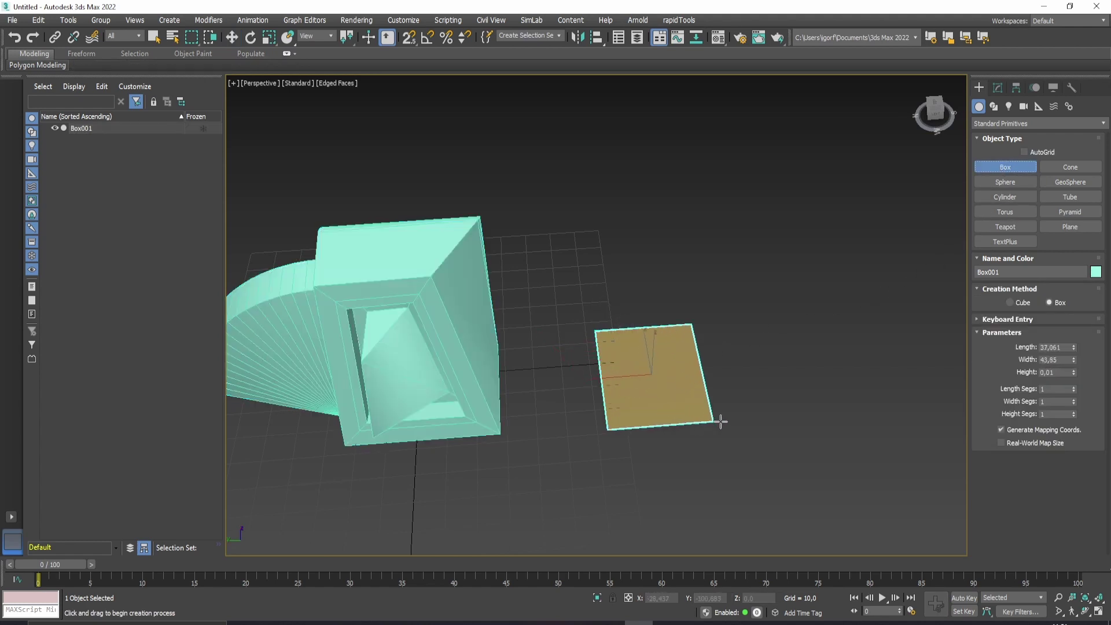
{"action": "left_click_drag", "start_coordinate": [680, 411], "coordinate": [719, 423]}
Set Box002's length, width and height segments to 5.
{"action": "mouse_move", "coordinate": [723, 291]}
{"action": "middle_mouse_down", "text": "alt"}
{"action": "mouse_move", "coordinate": [744, 292]}
{"action": "mouse_move", "coordinate": [712, 322]}
{"action": "mouse_move", "coordinate": [768, 332]}
{"action": "middle_mouse_up", "text": "alt"}
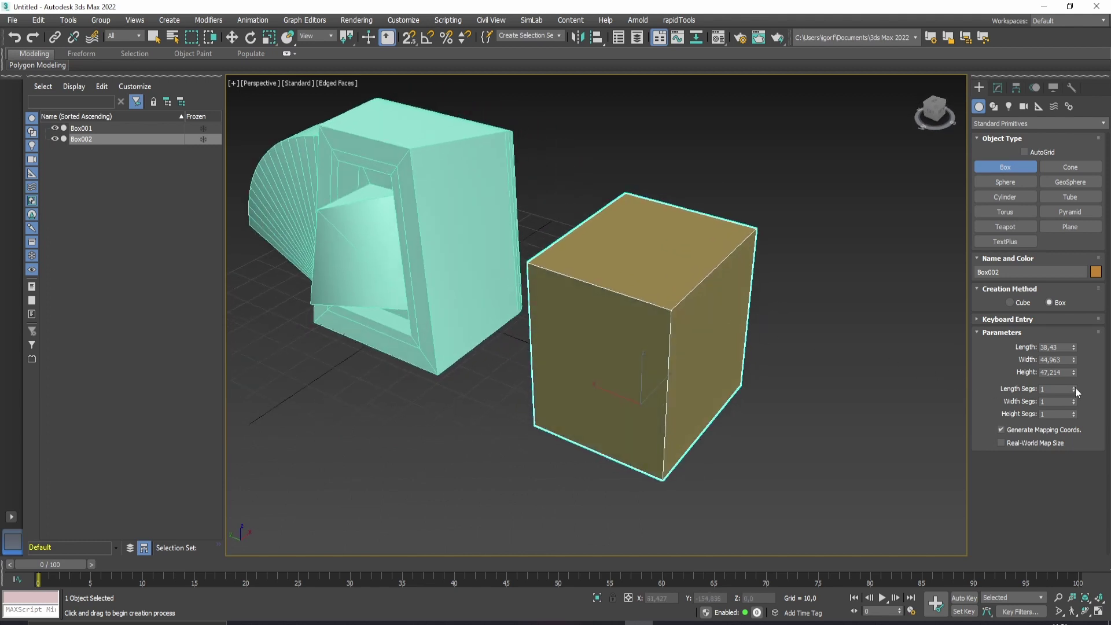
{"action": "left_click_drag", "start_coordinate": [1075, 387], "coordinate": [1074, 412]}
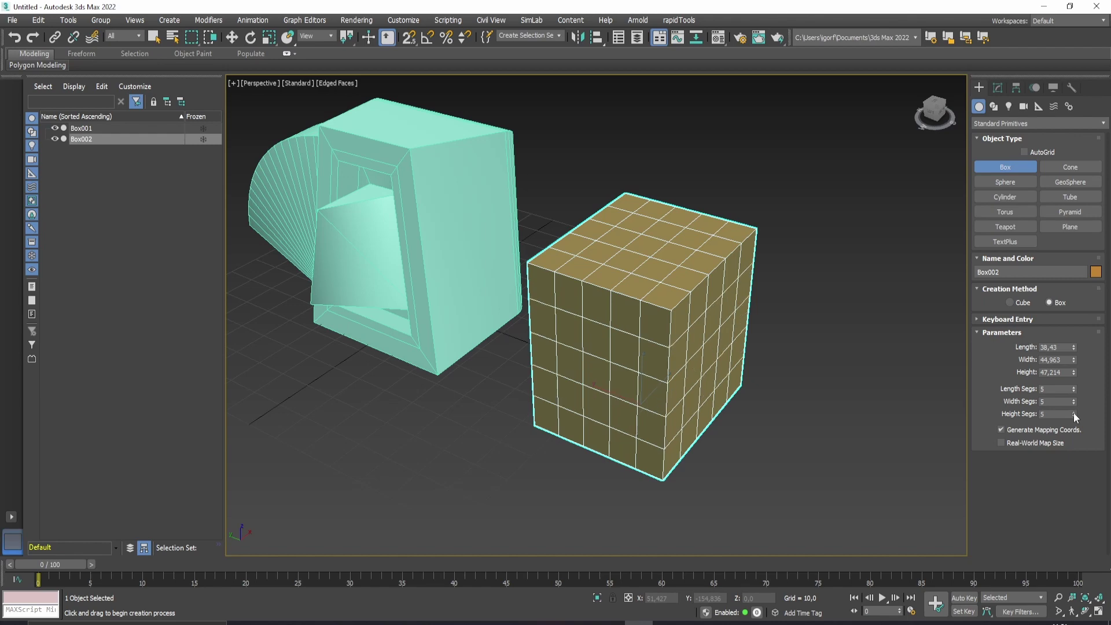
{"action": "middle_click_drag", "start_coordinate": [802, 372], "coordinate": [682, 342]}
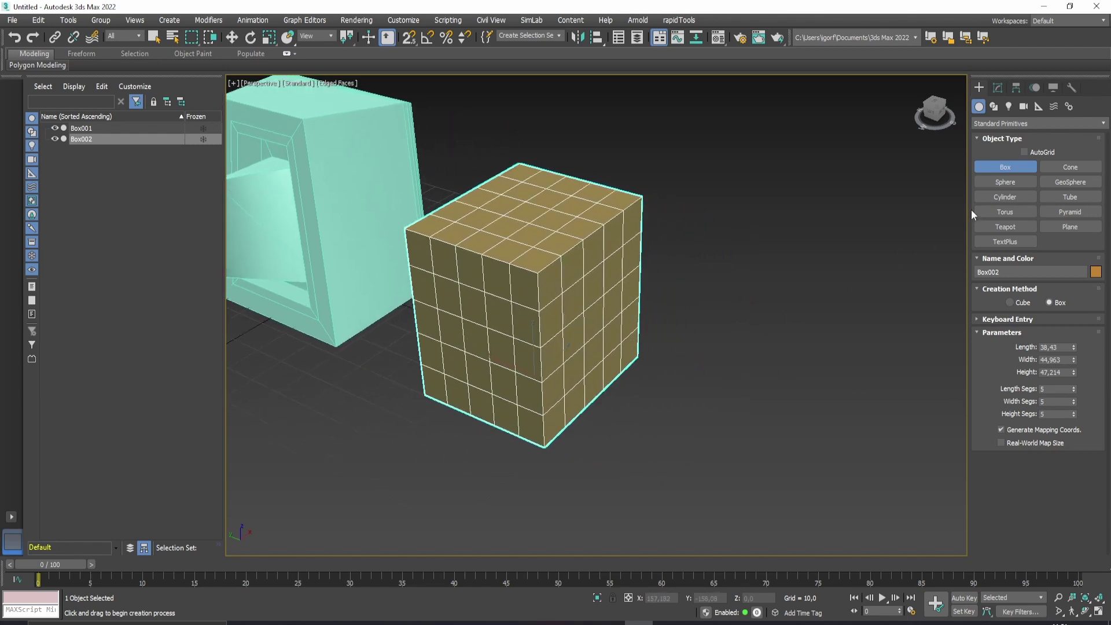
Create a sphere, Sphere001, to the right of Box002.
{"action": "left_click", "coordinate": [1014, 183]}
{"action": "scroll", "coordinate": [756, 380], "scroll_direction": "down", "scroll_amount": 3}
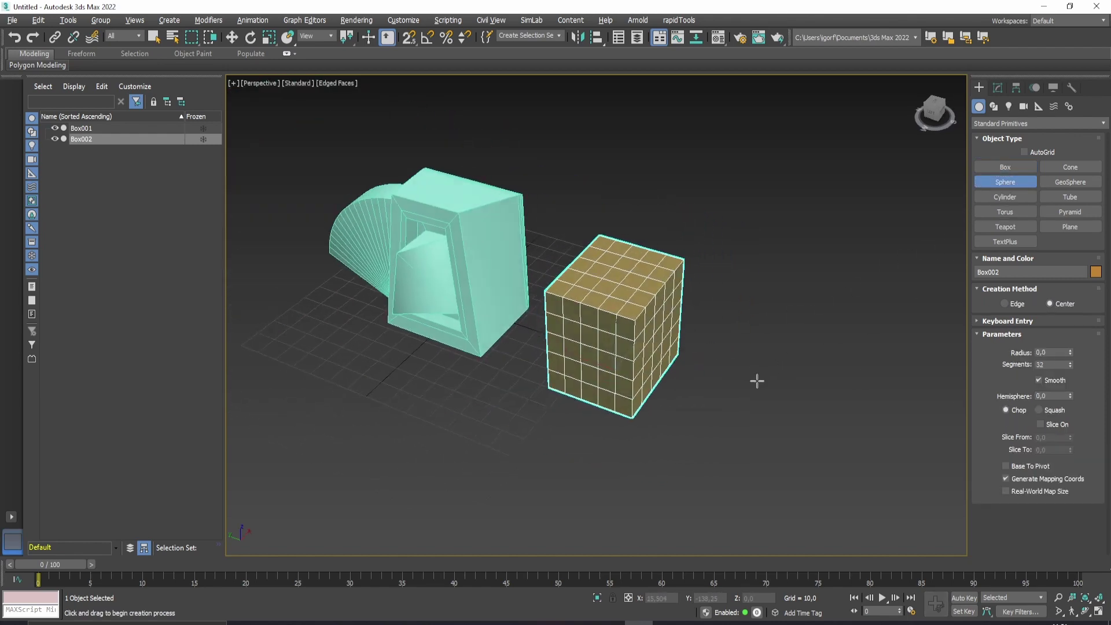
{"action": "middle_click_drag", "start_coordinate": [756, 379], "coordinate": [790, 391], "text": "alt"}
{"action": "left_click_drag", "start_coordinate": [790, 391], "coordinate": [871, 399]}
{"action": "middle_click_drag", "start_coordinate": [870, 399], "coordinate": [796, 404], "text": "alt"}
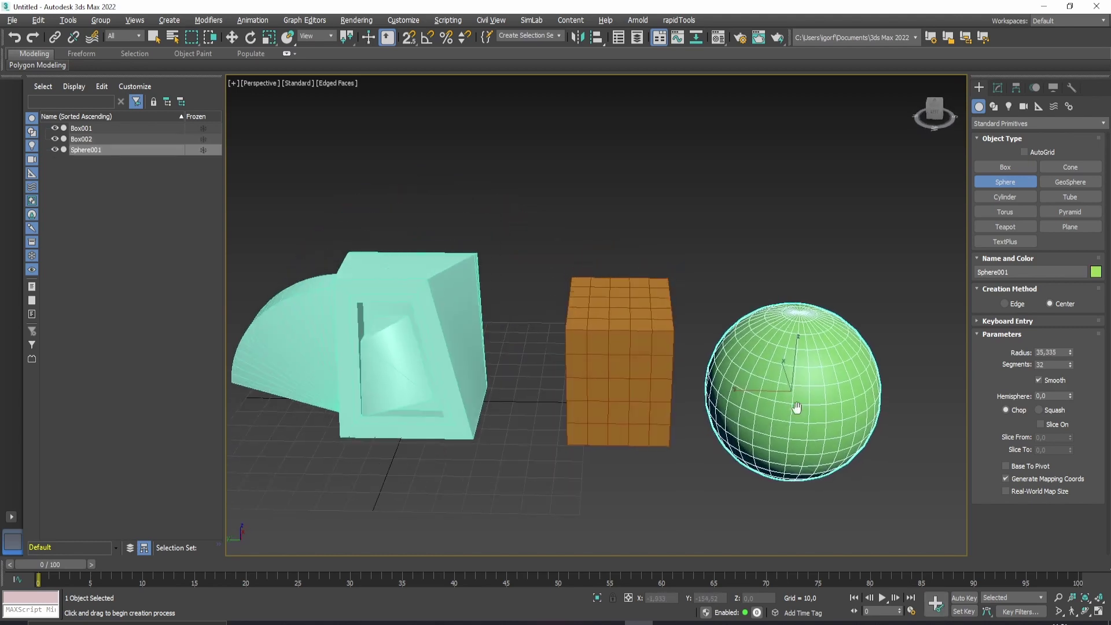
Raise the sphere off the grid beside the box, then select both the box and the sphere.
{"action": "key", "text": "w"}
{"action": "left_click_drag", "start_coordinate": [786, 365], "coordinate": [795, 322]}
{"action": "middle_click_drag", "start_coordinate": [796, 322], "coordinate": [804, 314], "text": "alt"}
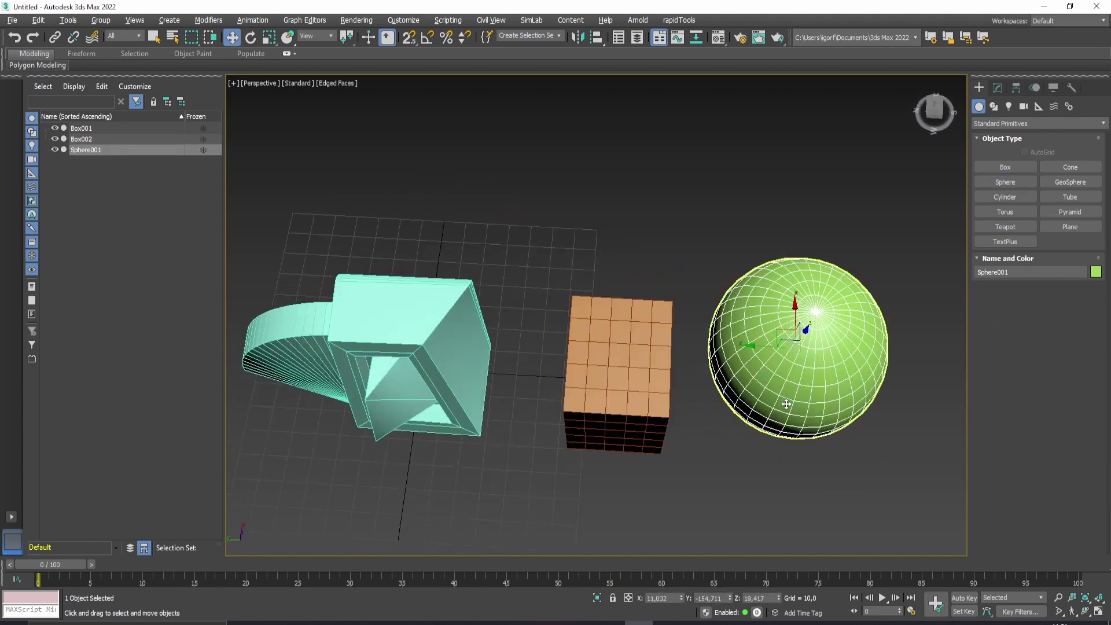
{"action": "left_click_drag", "start_coordinate": [781, 329], "coordinate": [826, 369]}
{"action": "mouse_move", "coordinate": [826, 369]}
{"action": "middle_mouse_down", "text": "alt"}
{"action": "mouse_move", "coordinate": [754, 336]}
{"action": "mouse_move", "coordinate": [832, 291]}
{"action": "mouse_move", "coordinate": [797, 310]}
{"action": "mouse_move", "coordinate": [725, 401]}
{"action": "middle_mouse_up", "text": "alt"}
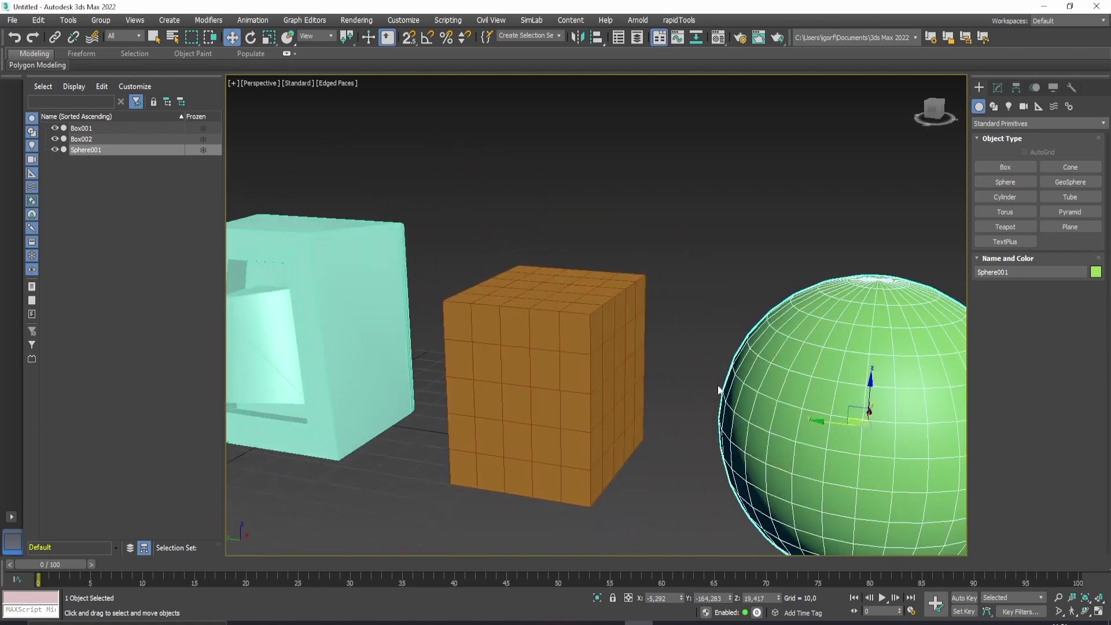
{"action": "scroll", "coordinate": [627, 369], "scroll_direction": "down", "scroll_amount": 3}
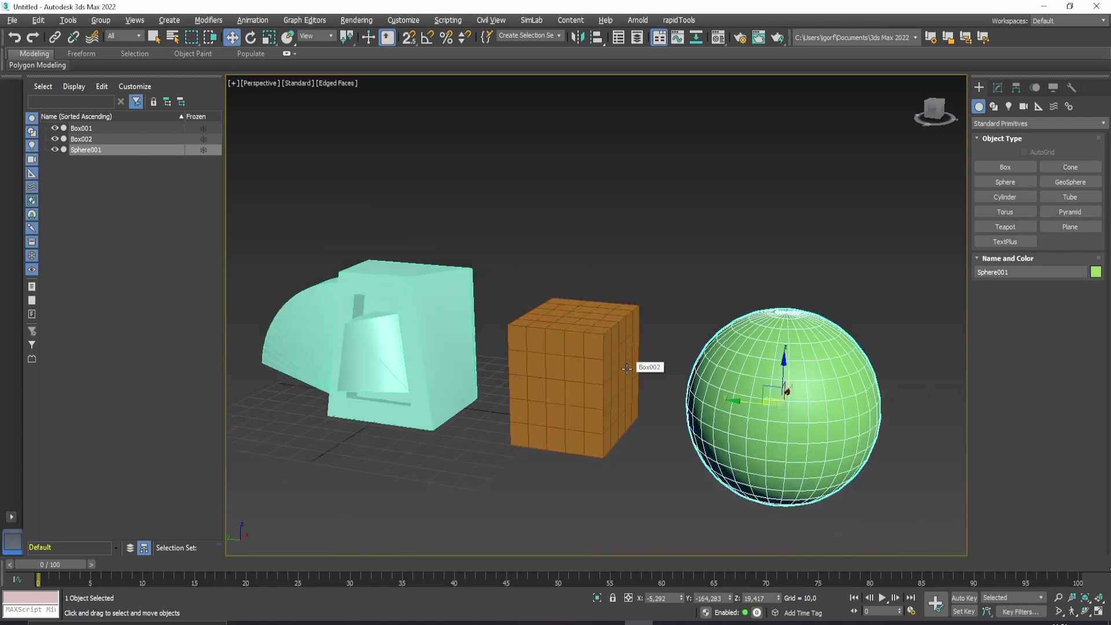
{"action": "middle_click_drag", "start_coordinate": [627, 369], "coordinate": [676, 400], "text": "alt"}
{"action": "left_click", "coordinate": [874, 526]}
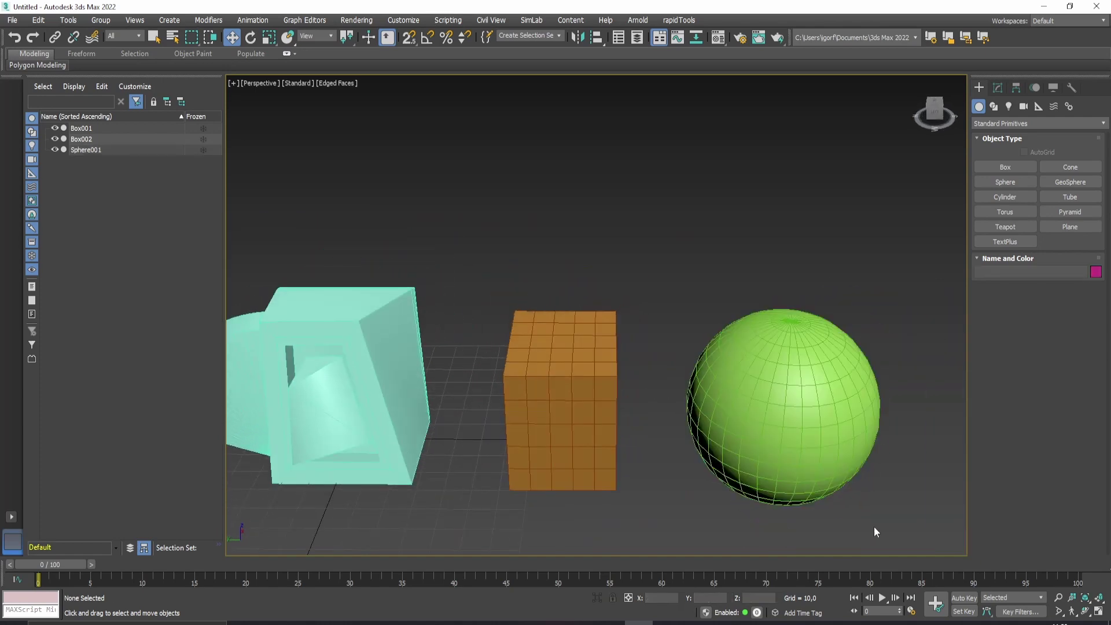
{"action": "mouse_move", "coordinate": [895, 526]}
{"action": "left_mouse_down"}
{"action": "mouse_move", "coordinate": [736, 487]}
{"action": "mouse_move", "coordinate": [543, 307]}
{"action": "left_mouse_up"}
Convert the selected box and sphere to editable polys.
{"action": "right_click", "coordinate": [772, 402]}
{"action": "mouse_move", "coordinate": [815, 522]}
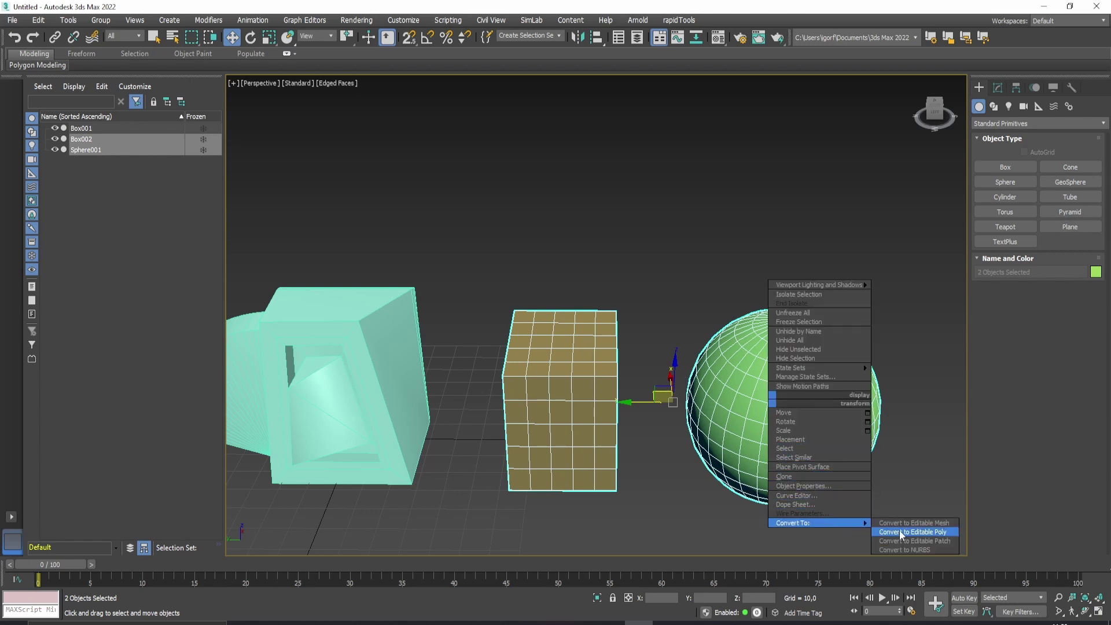
{"action": "left_click", "coordinate": [899, 530]}
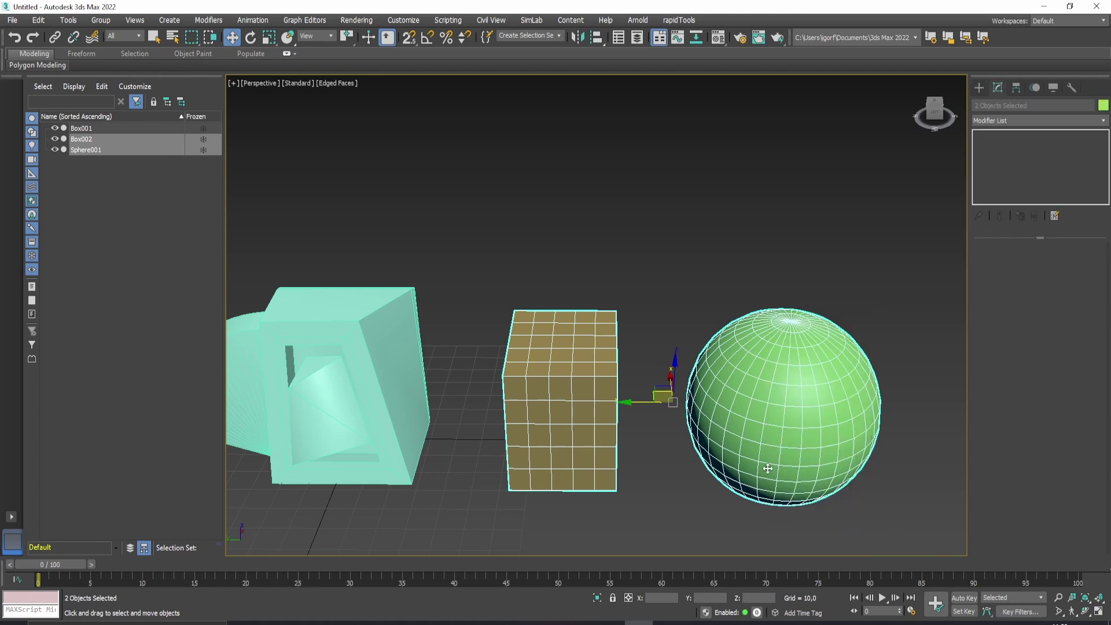
{"action": "mouse_move", "coordinate": [767, 468]}
{"action": "middle_mouse_down", "text": "alt"}
{"action": "mouse_move", "coordinate": [730, 388]}
{"action": "mouse_move", "coordinate": [571, 333]}
{"action": "middle_mouse_up", "text": "alt"}
Attach the segmented box to the sphere so they form the single object Sphere001.
{"action": "left_click", "coordinate": [730, 389]}
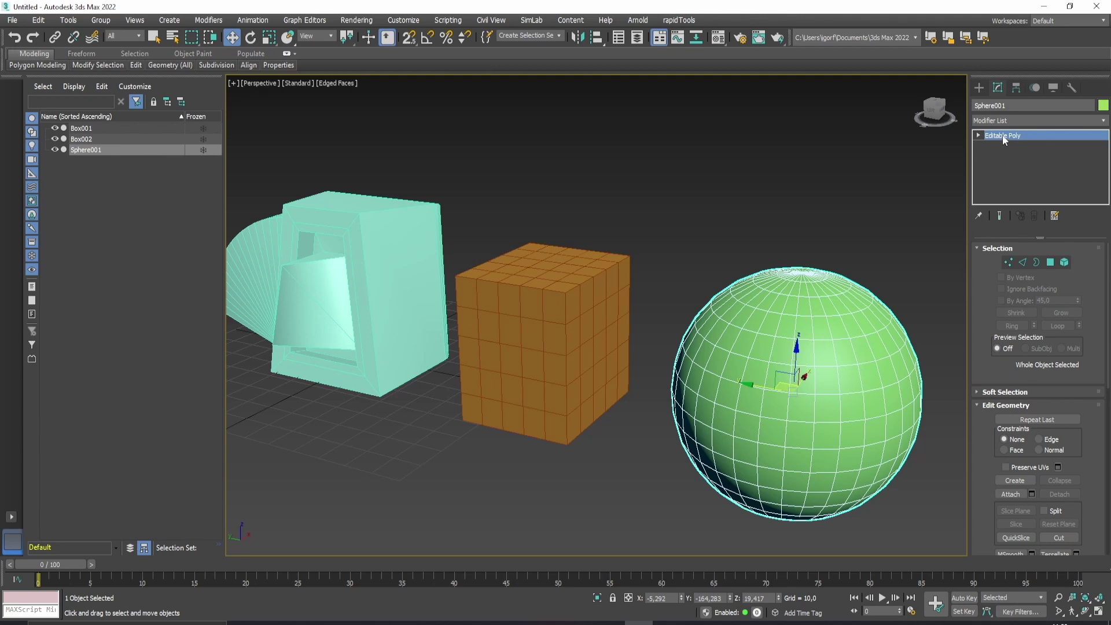
{"action": "left_click", "coordinate": [1011, 494]}
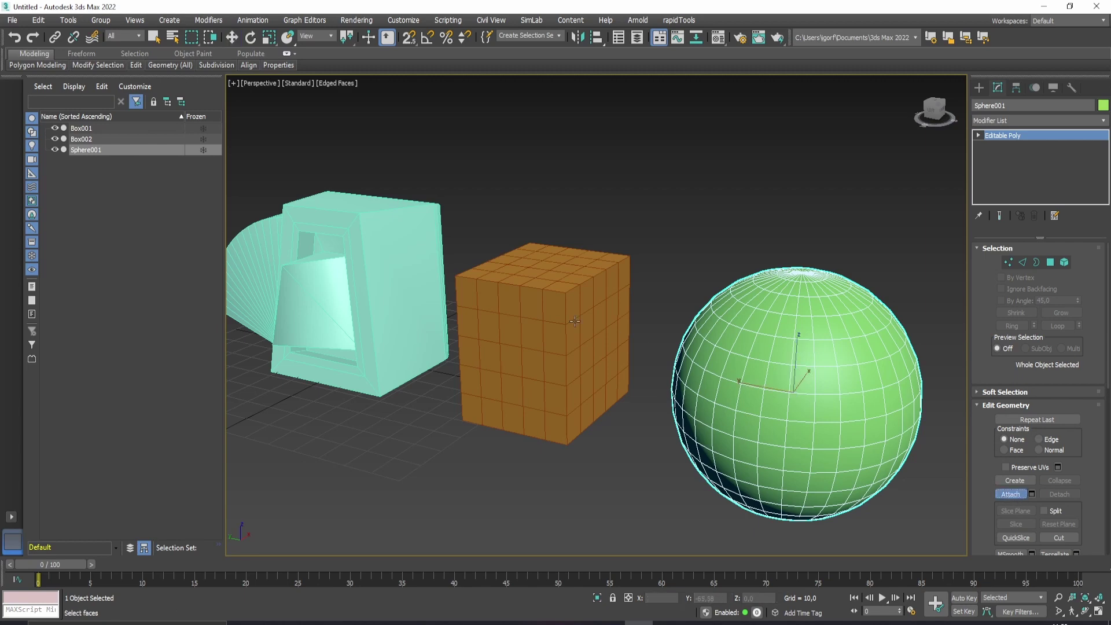
{"action": "left_click", "coordinate": [556, 318]}
{"action": "middle_click_drag", "start_coordinate": [622, 359], "coordinate": [734, 403], "text": "alt"}
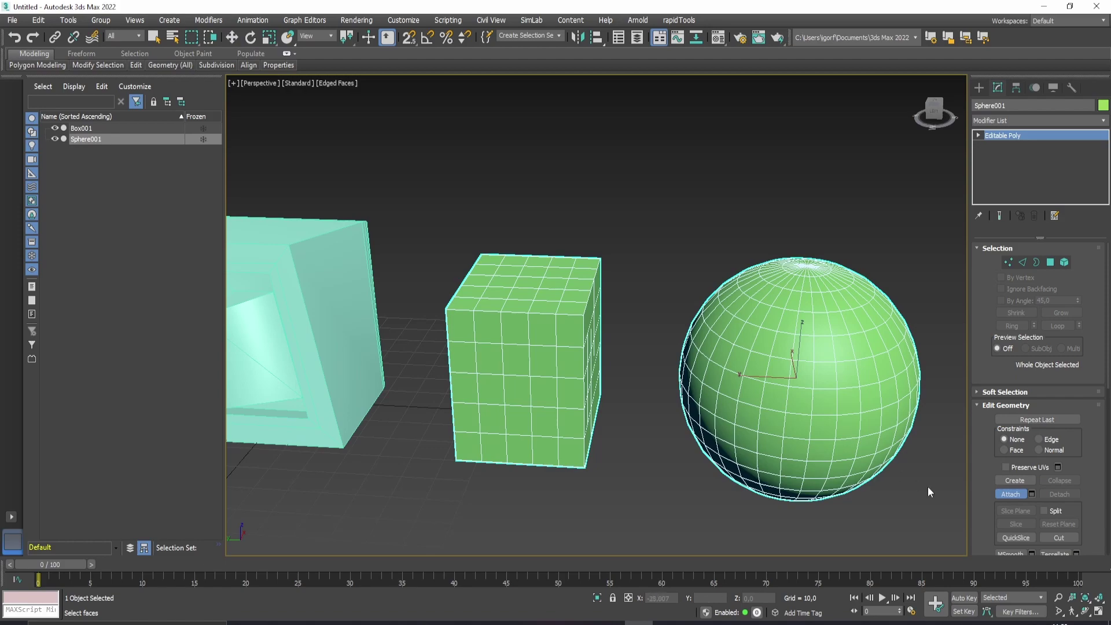
{"action": "left_click", "coordinate": [1016, 493]}
{"action": "mouse_move", "coordinate": [862, 451]}
{"action": "middle_mouse_down", "text": "alt"}
{"action": "mouse_move", "coordinate": [827, 439]}
{"action": "mouse_move", "coordinate": [932, 372]}
{"action": "middle_mouse_up", "text": "alt"}
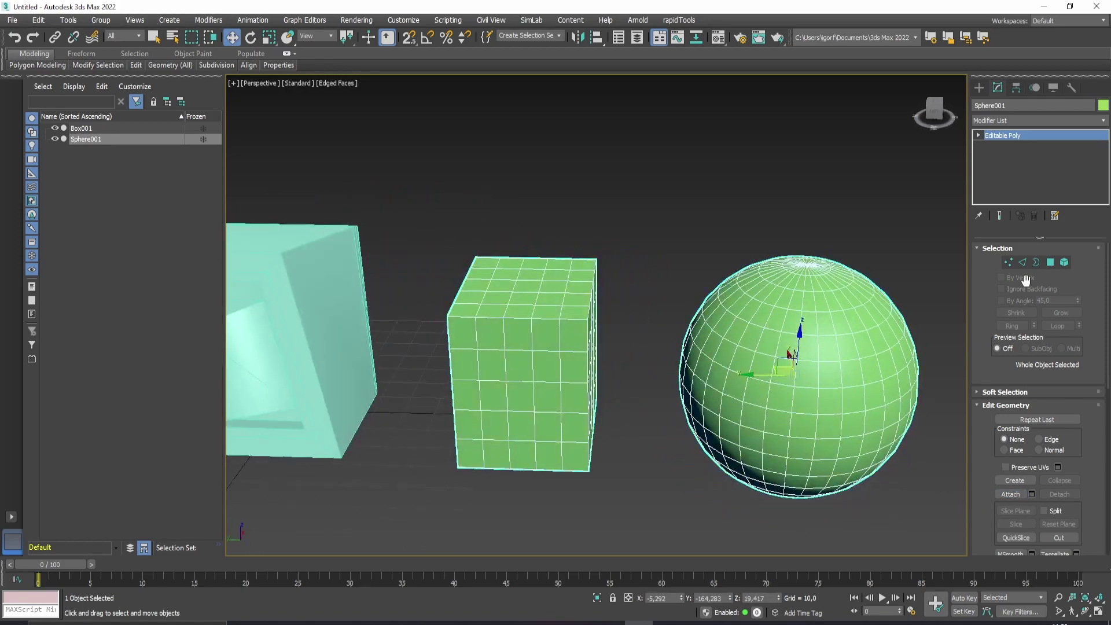
In Polygon mode, select a sphere polygon facing the box.
{"action": "left_click", "coordinate": [1049, 263]}
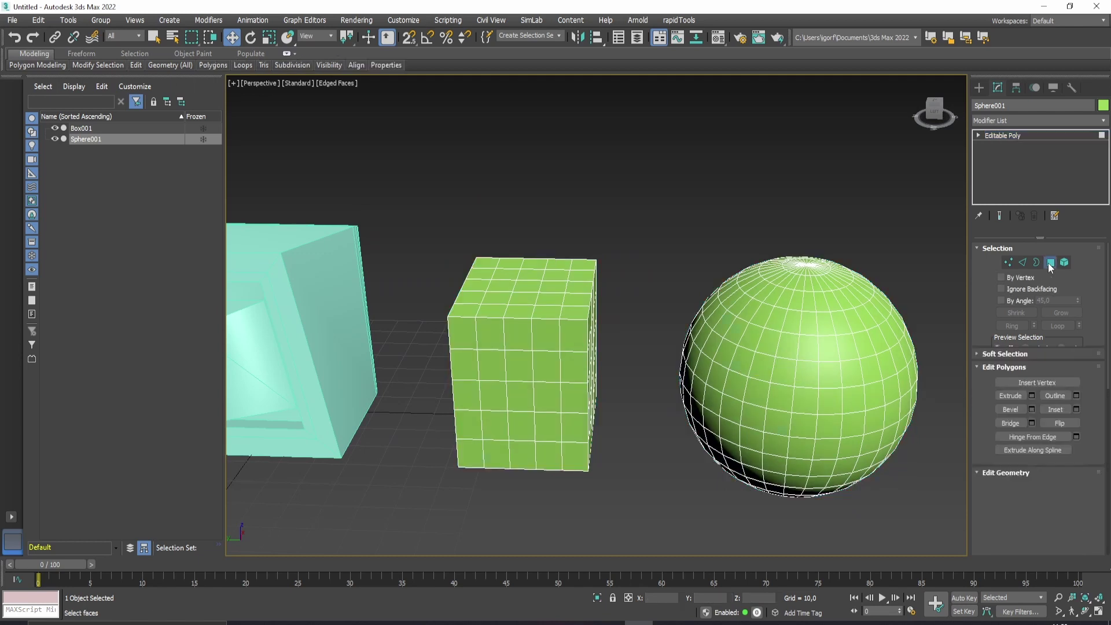
{"action": "left_click", "coordinate": [739, 362]}
{"action": "key", "text": "ctrl+y"}
{"action": "key", "text": "ctrl+z"}
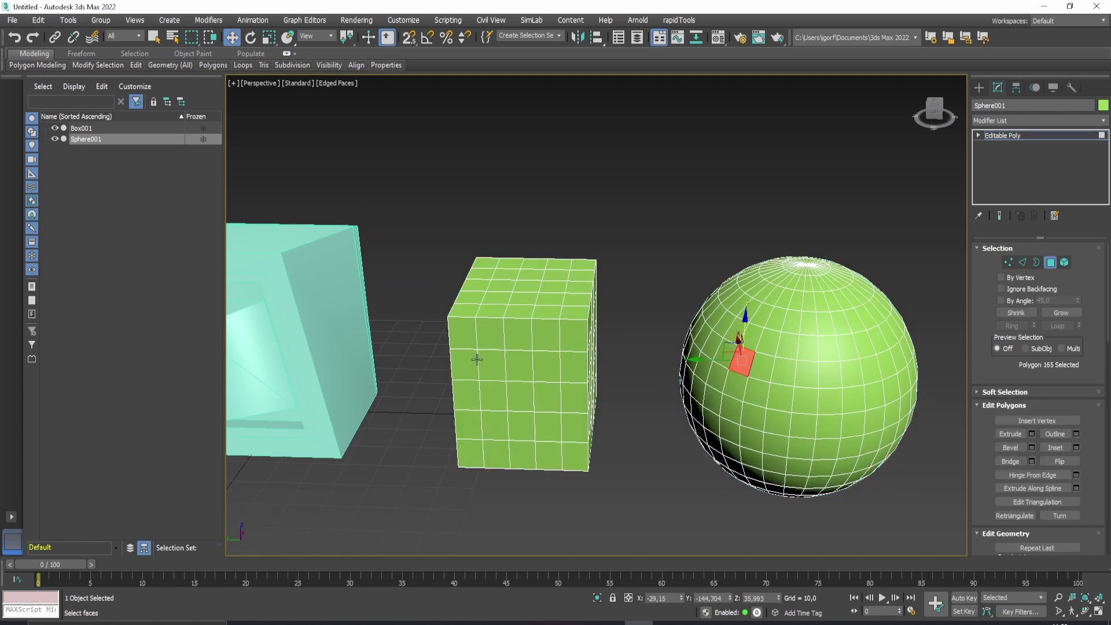
{"action": "key", "text": "ctrl+y"}
{"action": "key", "text": "ctrl+z"}
{"action": "key", "text": "ctrl+y"}
{"action": "left_click", "coordinate": [762, 373]}
{"action": "key", "text": "ctrl+z"}
{"action": "key", "text": "ctrl+y"}
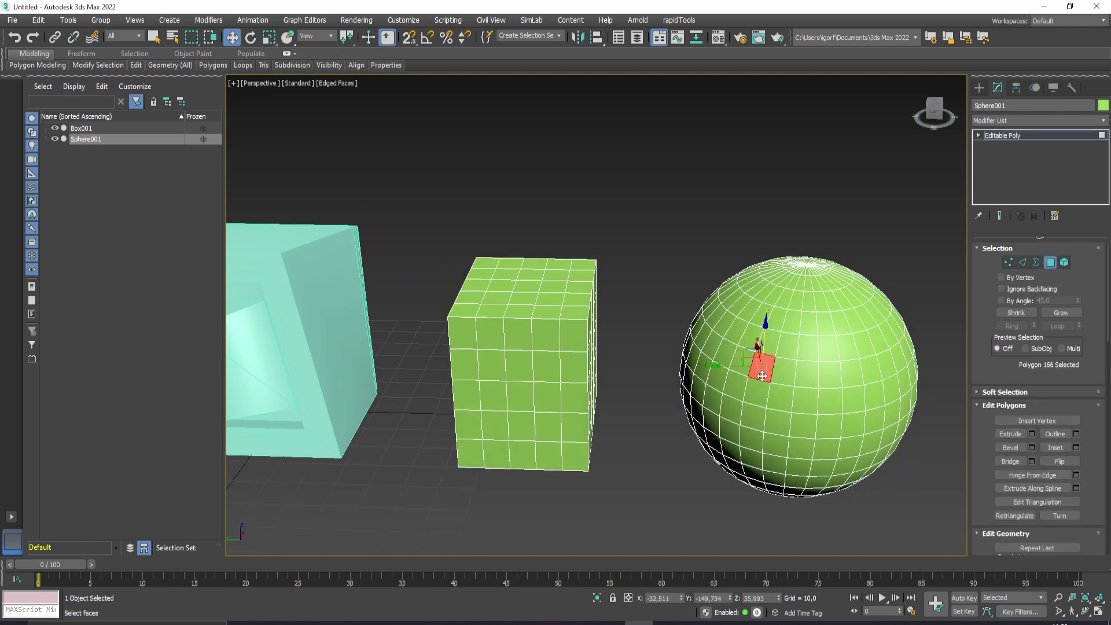
Add the facing box polygon to the selection and bridge the two polygons.
{"action": "middle_click_drag", "start_coordinate": [762, 375], "coordinate": [656, 342], "text": "alt"}
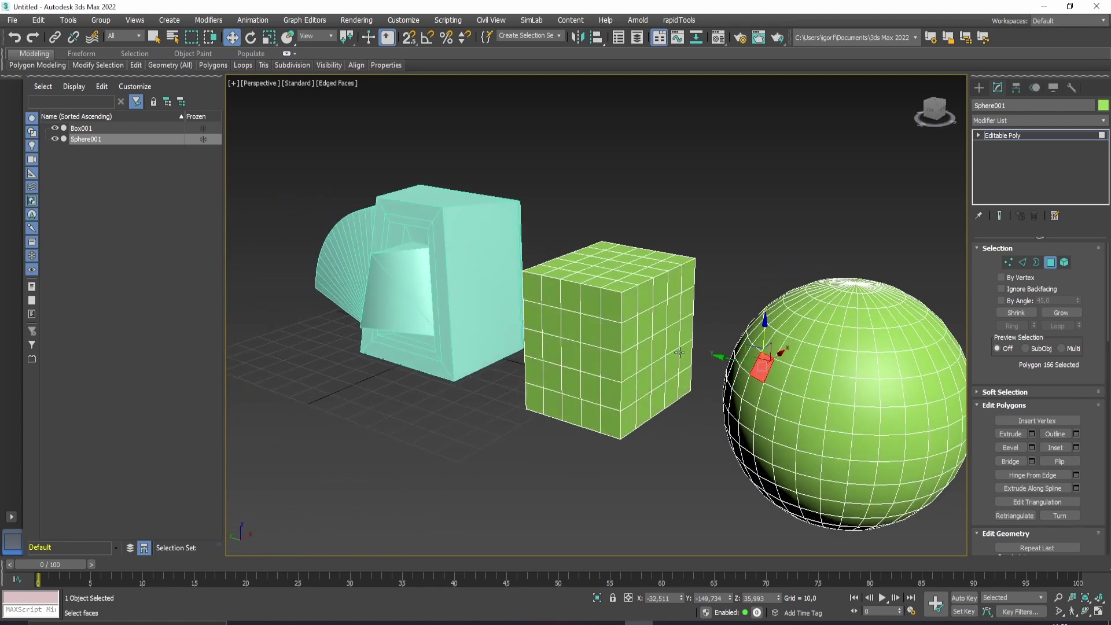
{"action": "left_click", "coordinate": [661, 345]}
{"action": "middle_click_drag", "start_coordinate": [661, 345], "coordinate": [734, 338], "text": "alt"}
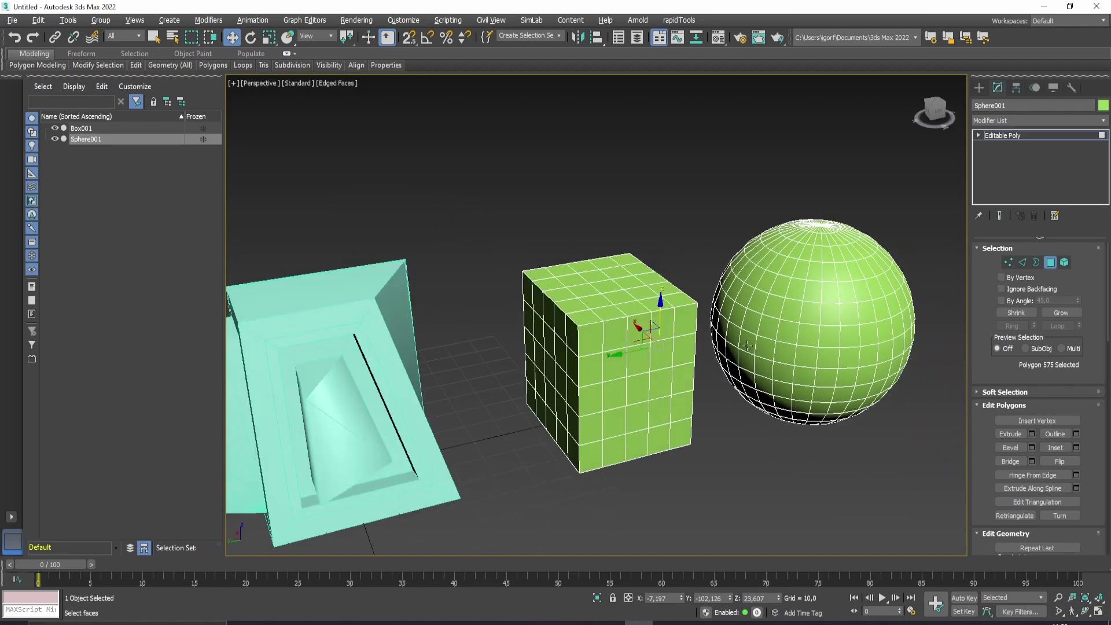
{"action": "scroll", "coordinate": [734, 338], "scroll_direction": "up", "scroll_amount": 3}
{"action": "scroll", "coordinate": [734, 338], "scroll_direction": "up", "scroll_amount": 2}
{"action": "left_click", "coordinate": [722, 327], "text": "ctrl"}
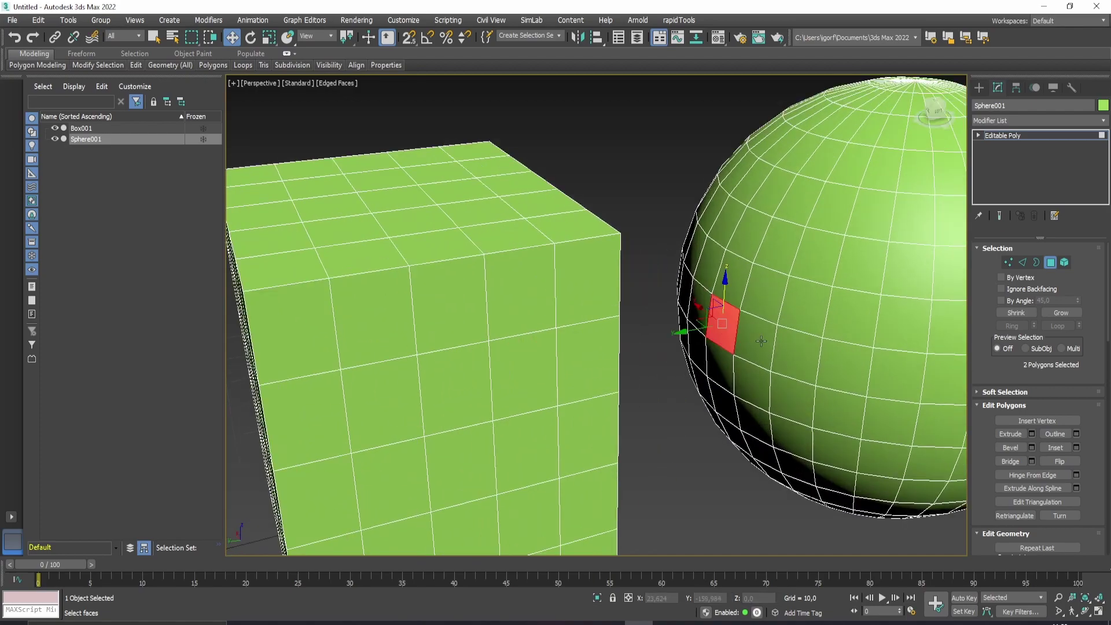
{"action": "middle_click_drag", "start_coordinate": [722, 328], "coordinate": [728, 340], "text": "alt"}
{"action": "scroll", "coordinate": [728, 340], "scroll_direction": "down", "scroll_amount": 2}
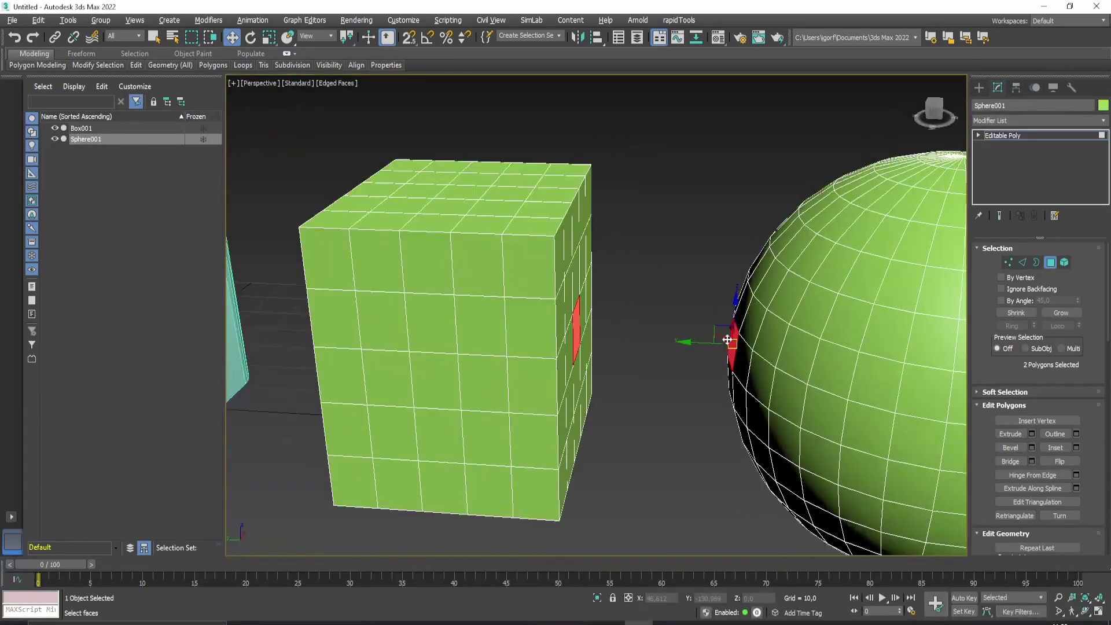
{"action": "left_click", "coordinate": [1009, 461]}
{"action": "mouse_move", "coordinate": [723, 376]}
{"action": "middle_mouse_down", "text": "alt"}
{"action": "mouse_move", "coordinate": [694, 398]}
{"action": "mouse_move", "coordinate": [730, 398]}
{"action": "mouse_move", "coordinate": [661, 409]}
{"action": "mouse_move", "coordinate": [651, 393]}
{"action": "mouse_move", "coordinate": [716, 418]}
{"action": "mouse_move", "coordinate": [708, 345]}
{"action": "mouse_move", "coordinate": [701, 353]}
{"action": "middle_mouse_up", "text": "alt"}
{"action": "scroll", "coordinate": [694, 398], "scroll_direction": "up", "scroll_amount": 2}
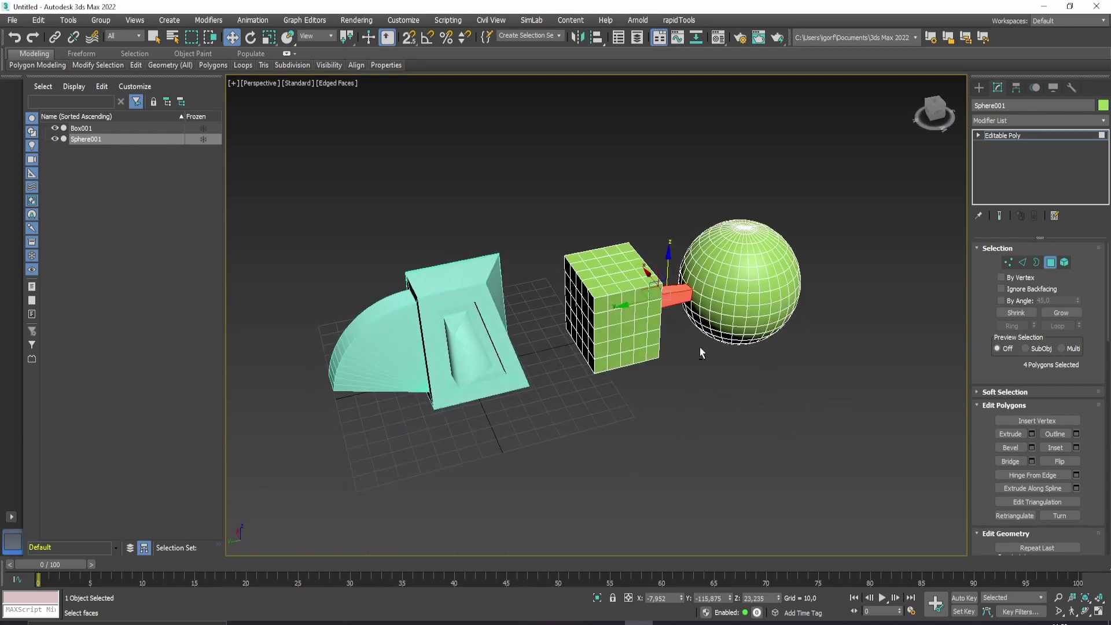